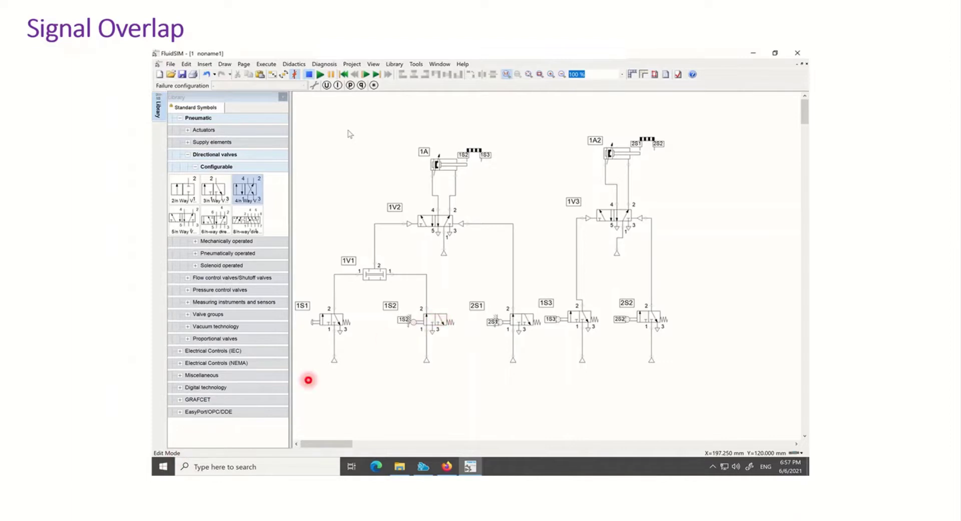
# Step: Turn off the laser pointer and play the Signal Overlap slide's simulation video, pausing it for review
pyautogui.click(70, 515)
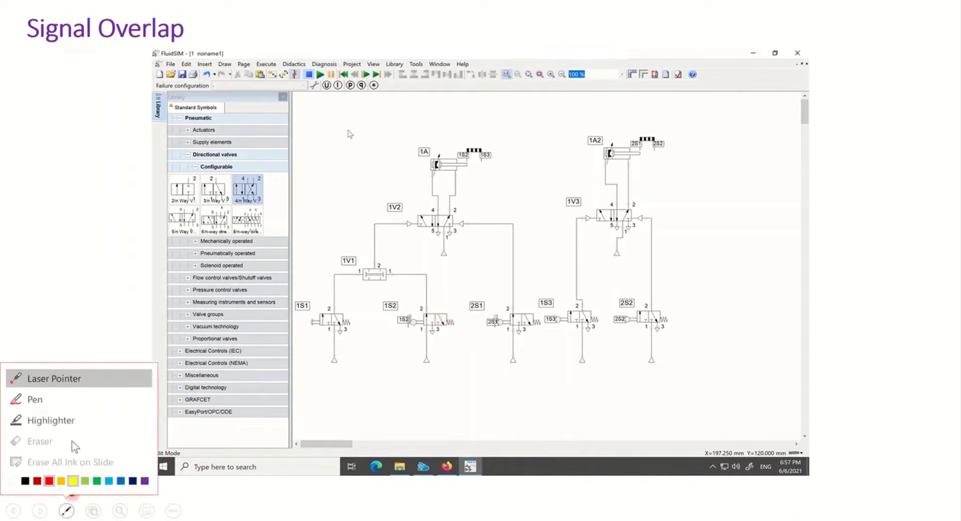
pyautogui.click(65, 382)
pyautogui.moveTo(210, 469)
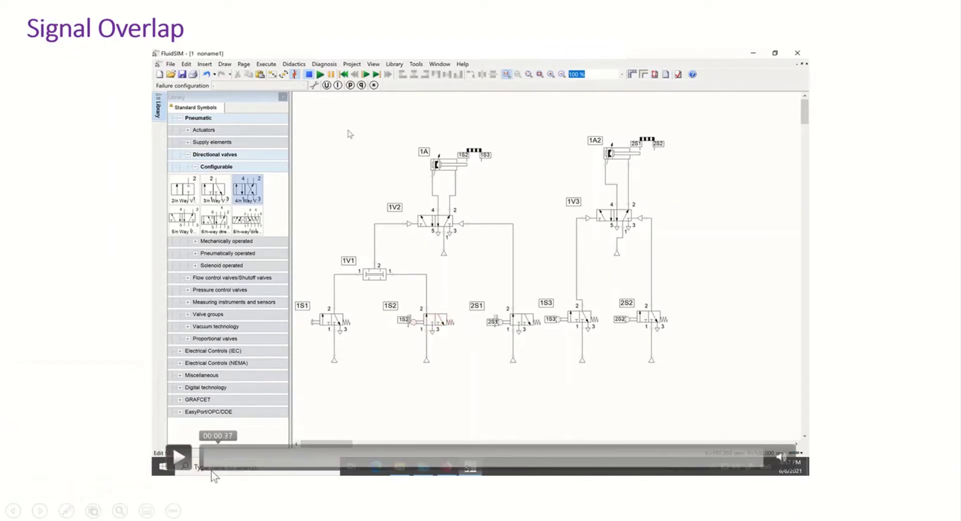
pyautogui.click(184, 455)
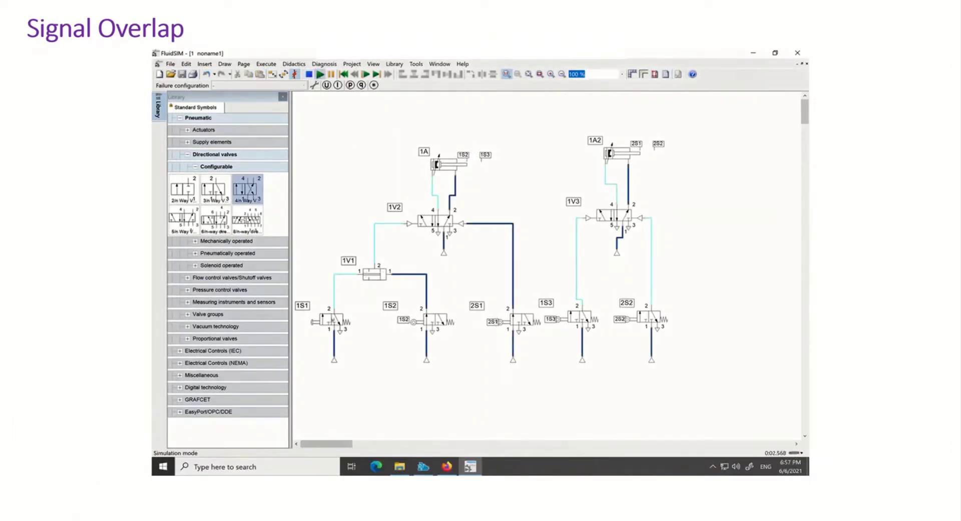
pyautogui.moveTo(241, 435)
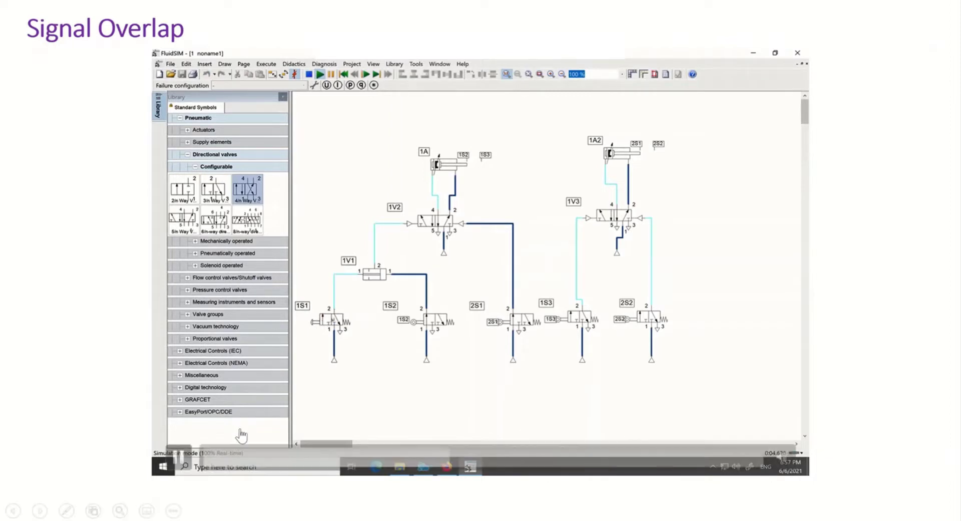
pyautogui.click(182, 451)
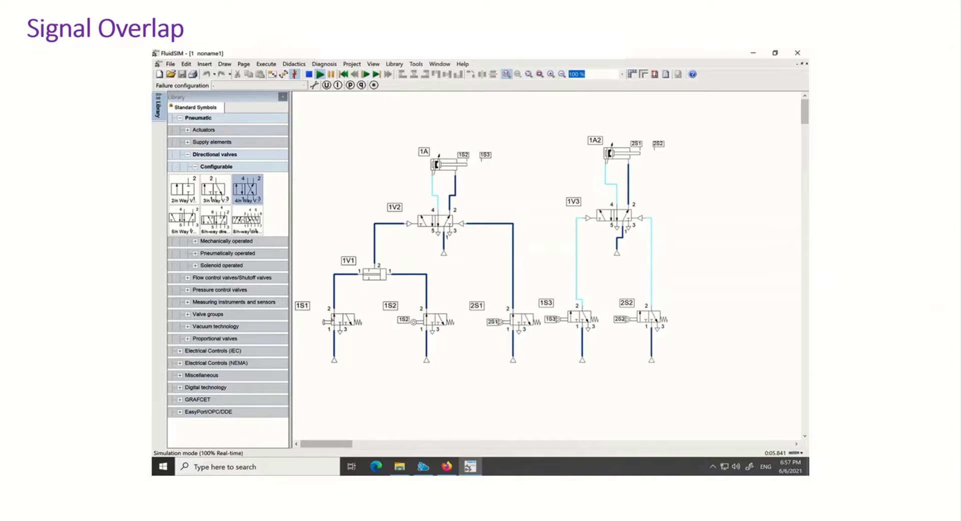
pyautogui.click(308, 74)
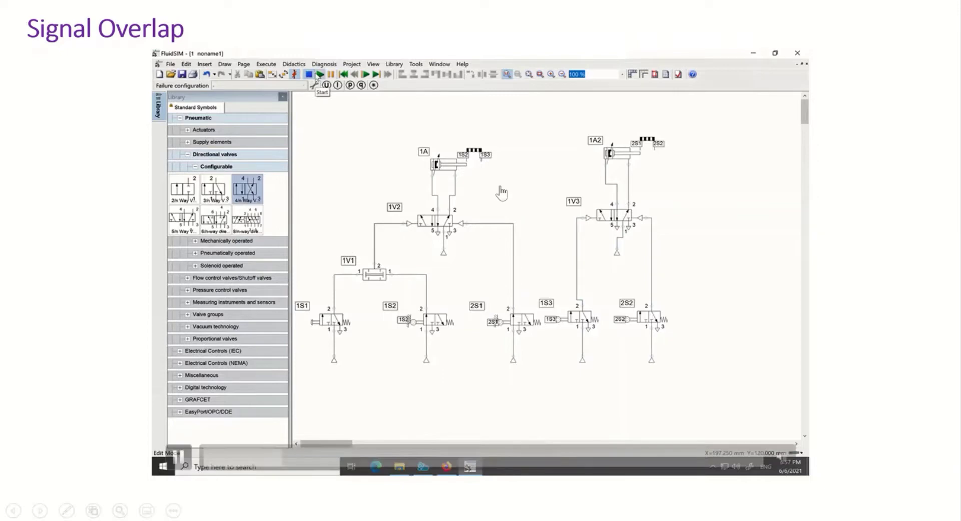
# Step: Advance the presentation through the Signal Overlap: Fixed slides and play the embedded simulation video
pyautogui.press('Right')
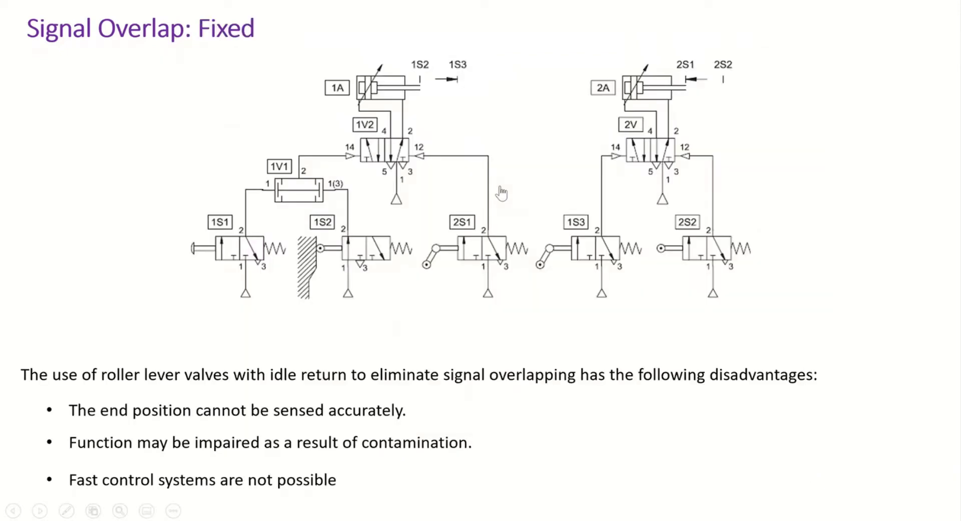
pyautogui.press('Right')
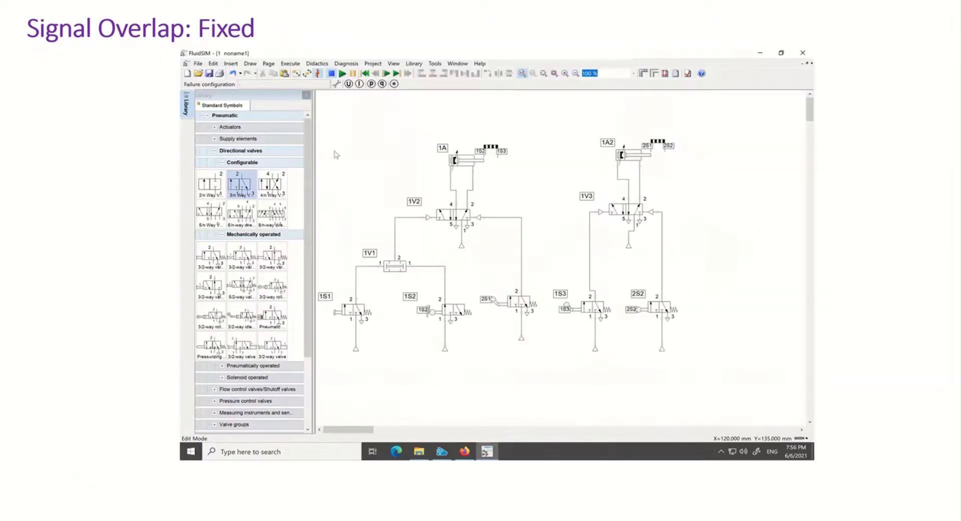
pyautogui.click(209, 440)
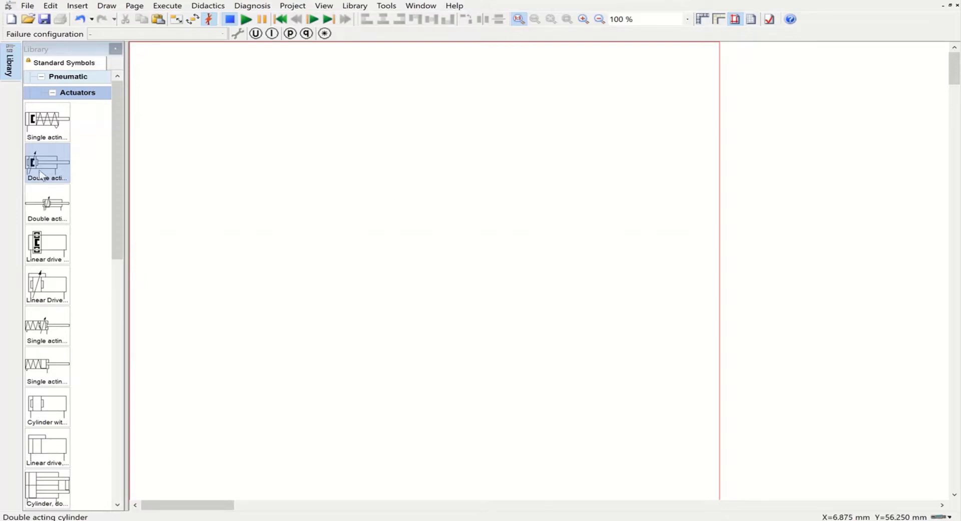
# Step: Place two double acting cylinders side by side near the top of the blank FluidSIM page
pyautogui.moveTo(42, 172); pyautogui.dragTo(282, 112)
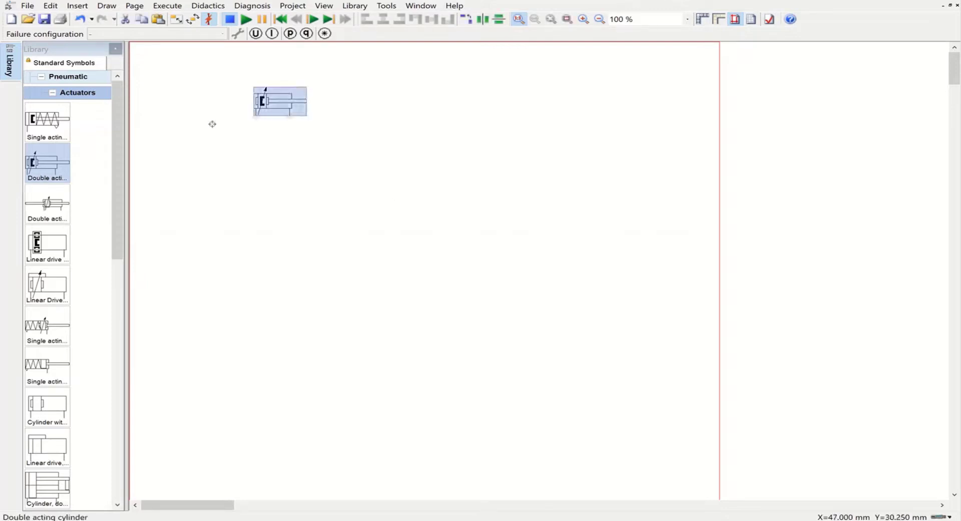
pyautogui.moveTo(53, 168); pyautogui.dragTo(503, 101)
pyautogui.click(387, 186)
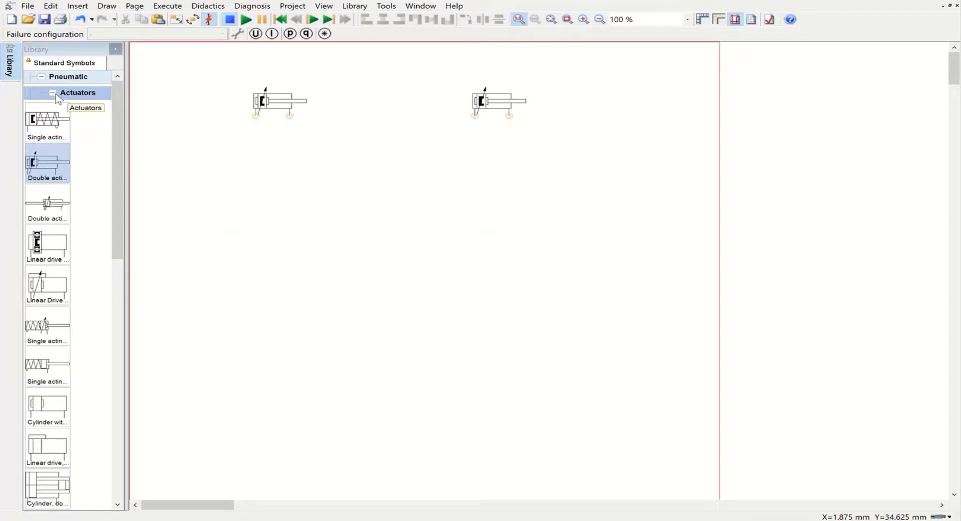
# Step: Place a configurable 5/n way valve below each cylinder and delete the automatic line between the first valve and its cylinder
pyautogui.click(53, 93)
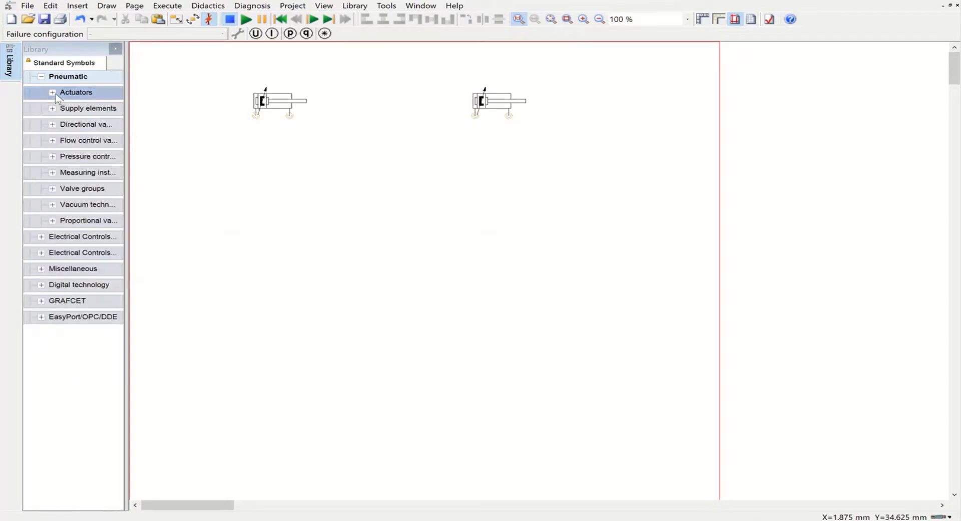
pyautogui.click(52, 124)
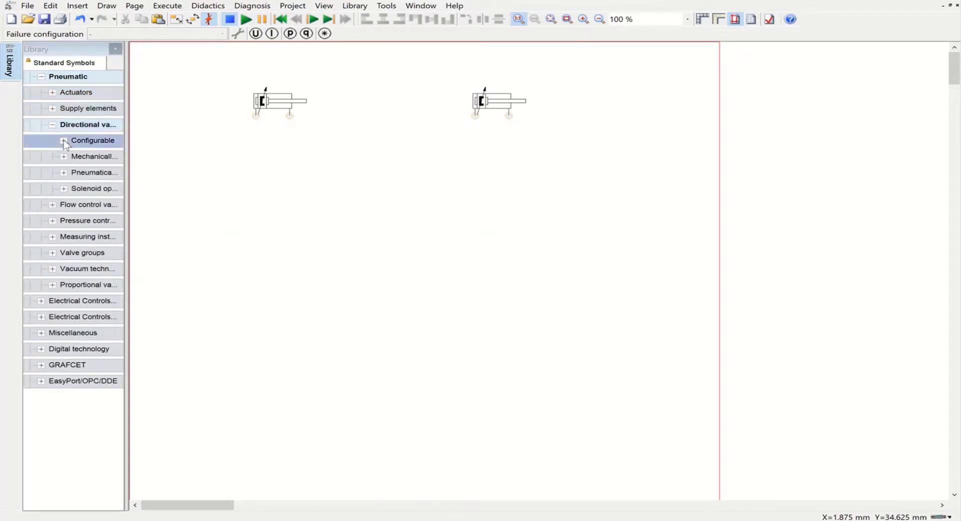
pyautogui.click(64, 140)
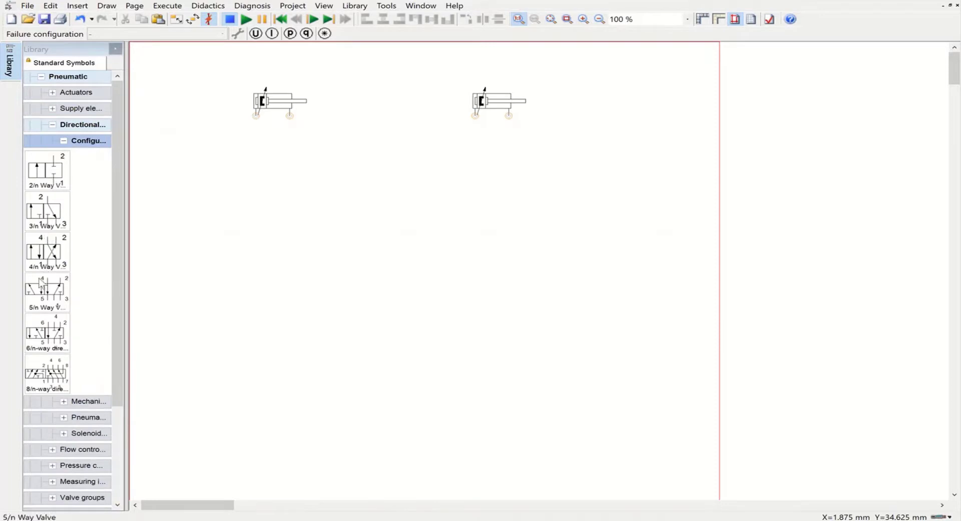
pyautogui.moveTo(41, 283); pyautogui.dragTo(240, 209)
pyautogui.moveTo(246, 194); pyautogui.dragTo(251, 193)
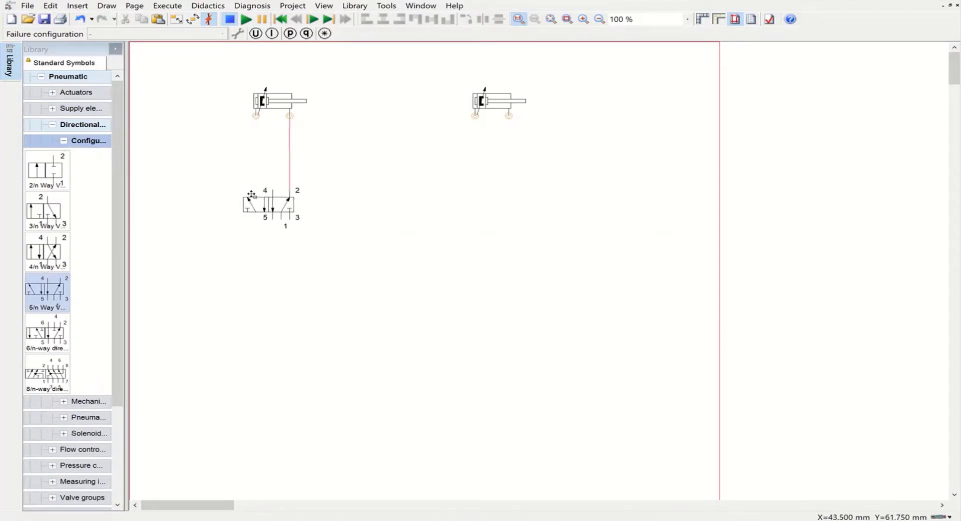
pyautogui.click(291, 160)
pyautogui.press('Delete')
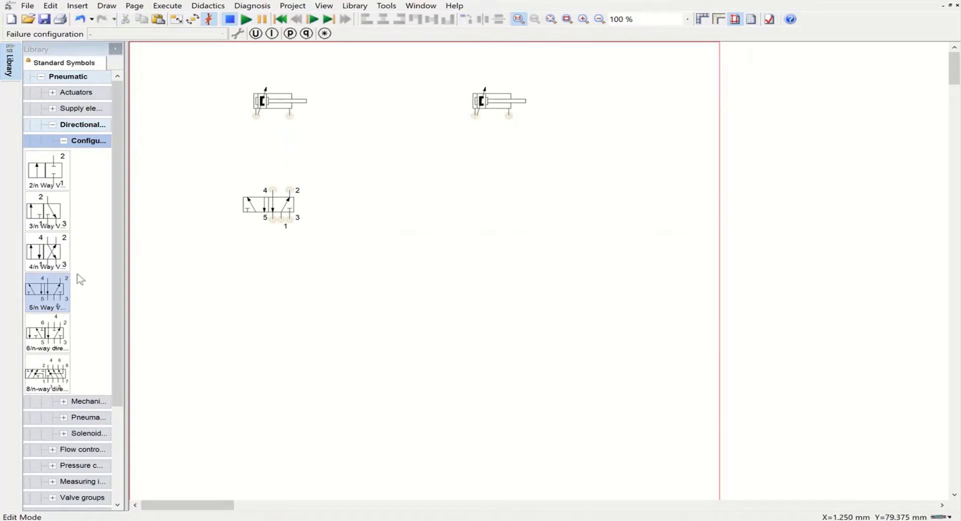
pyautogui.moveTo(61, 290); pyautogui.dragTo(480, 218)
pyautogui.click(281, 285)
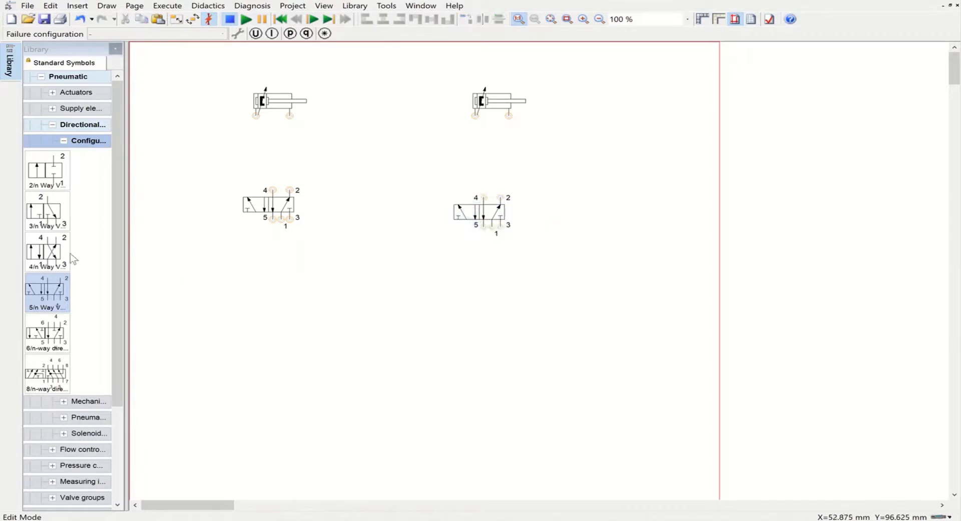
# Step: Place five configurable 3/n way valves in a row below the 5/n way valves, deleting the automatically drawn connection lines
pyautogui.moveTo(45, 210); pyautogui.dragTo(283, 349)
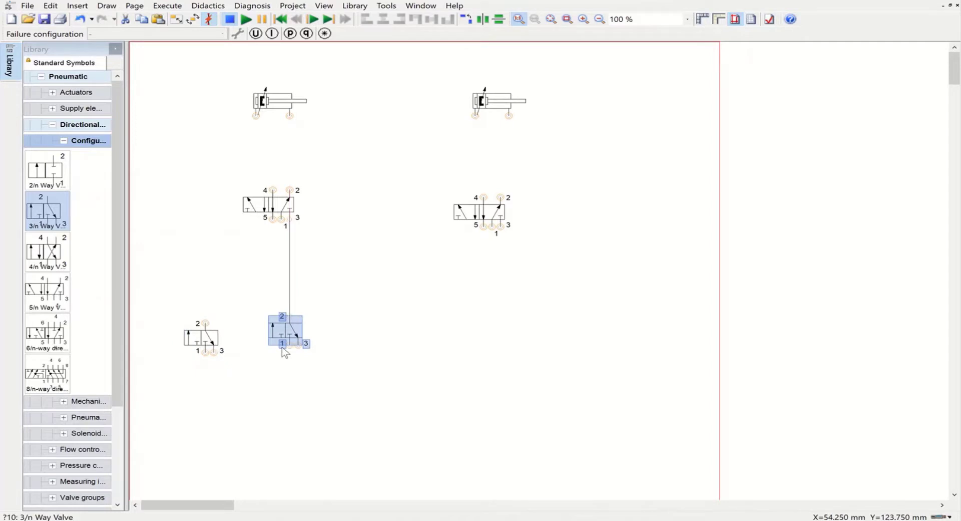
pyautogui.click(290, 276)
pyautogui.press('Delete')
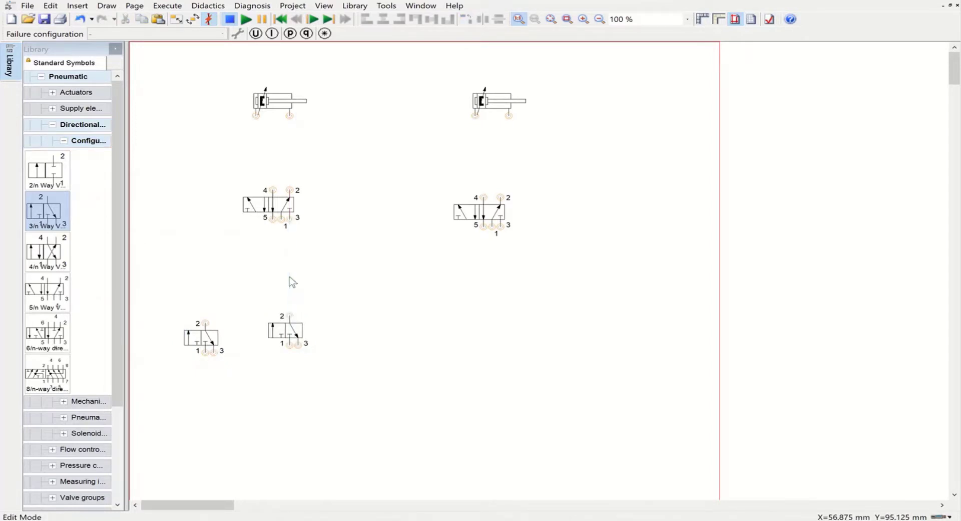
pyautogui.moveTo(108, 219); pyautogui.dragTo(392, 331)
pyautogui.moveTo(56, 215); pyautogui.dragTo(513, 340)
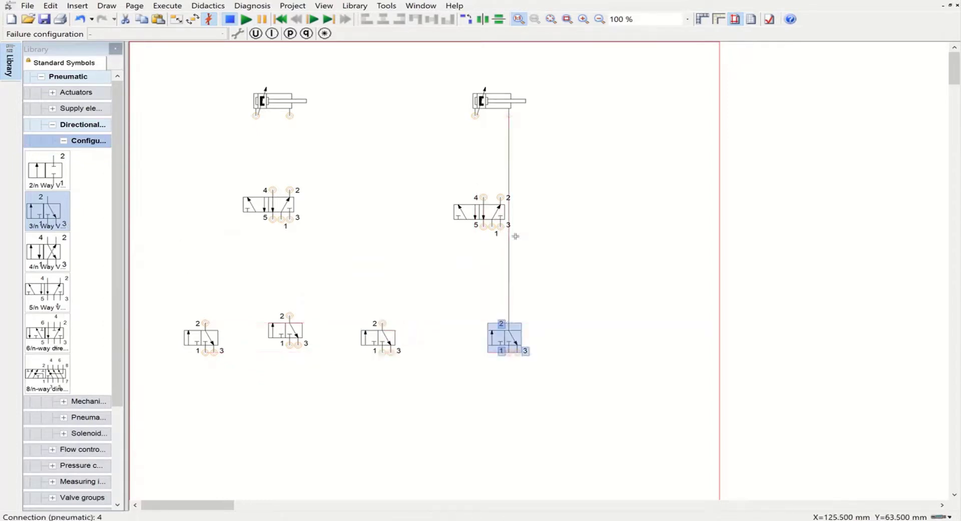
pyautogui.click(509, 264)
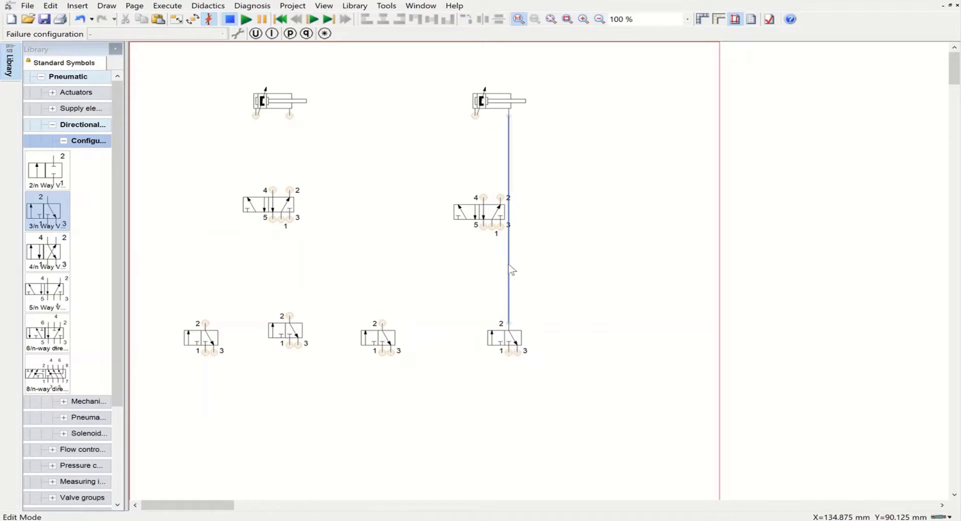
pyautogui.press('Delete')
pyautogui.moveTo(47, 210); pyautogui.dragTo(587, 315)
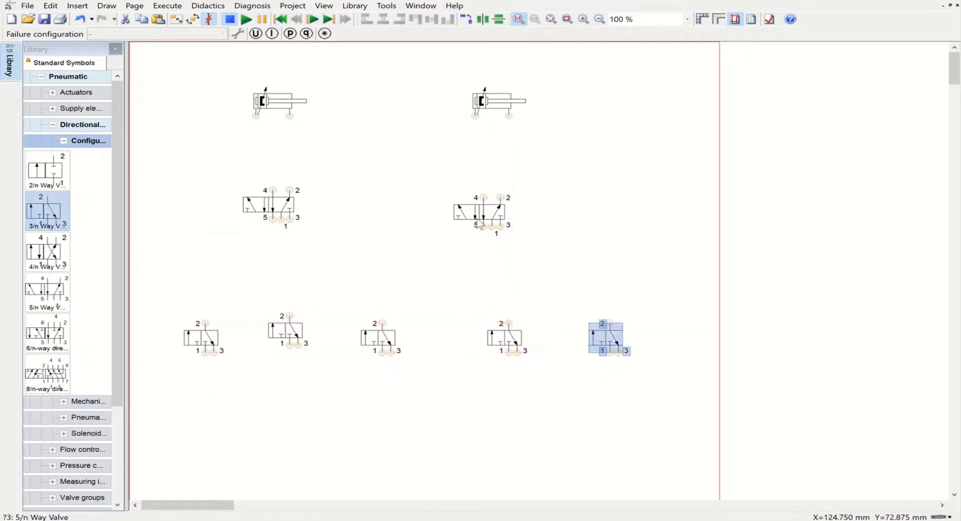
# Step: Shift the second 5/n way valve and its cylinder rightward so they sit above the last two 3/n way valves
pyautogui.moveTo(479, 223); pyautogui.dragTo(559, 232)
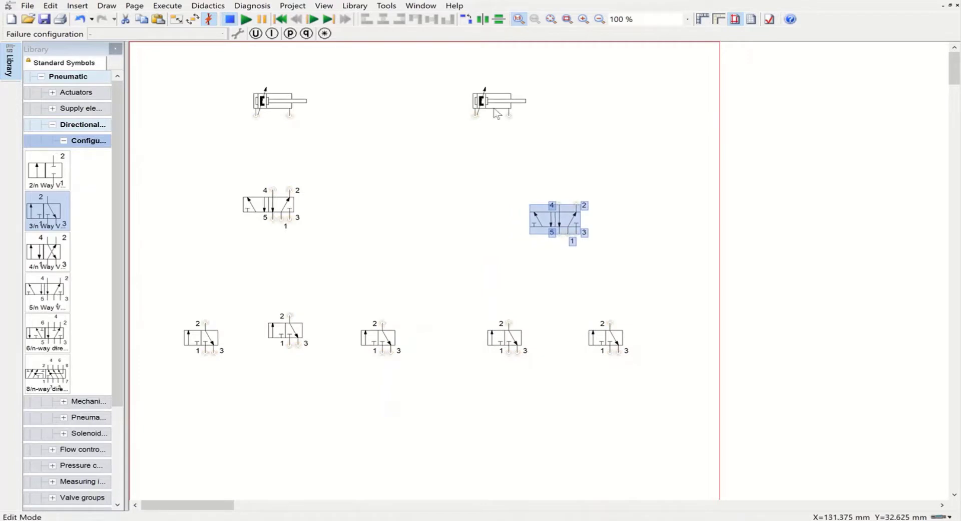
pyautogui.moveTo(496, 113); pyautogui.dragTo(556, 113)
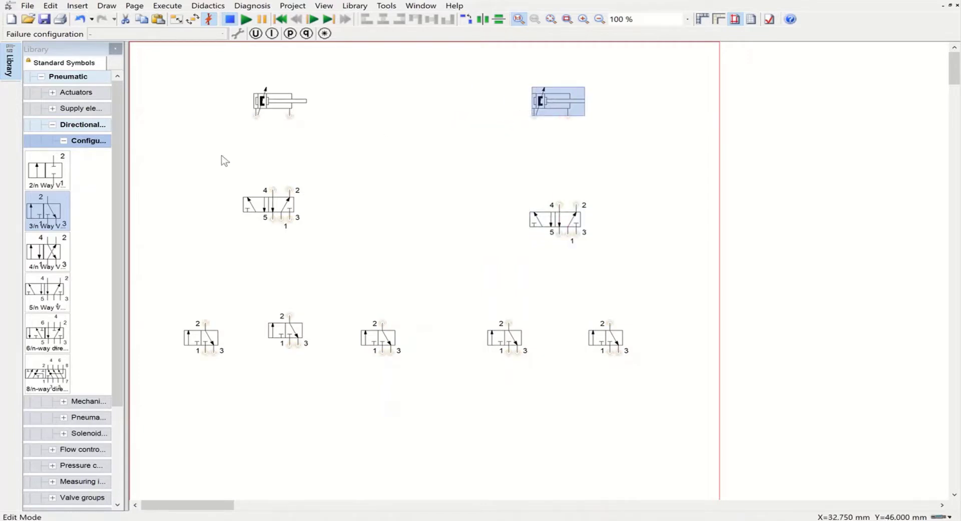
# Step: Place a two pressure valve above the first two 3/n way valves and move those valves to either side below it
pyautogui.click(52, 125)
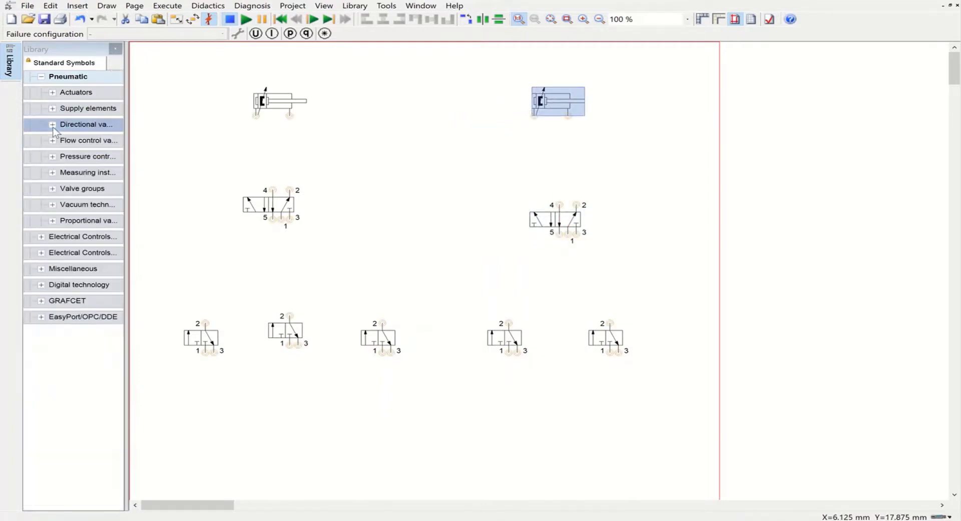
pyautogui.click(52, 115)
pyautogui.click(52, 109)
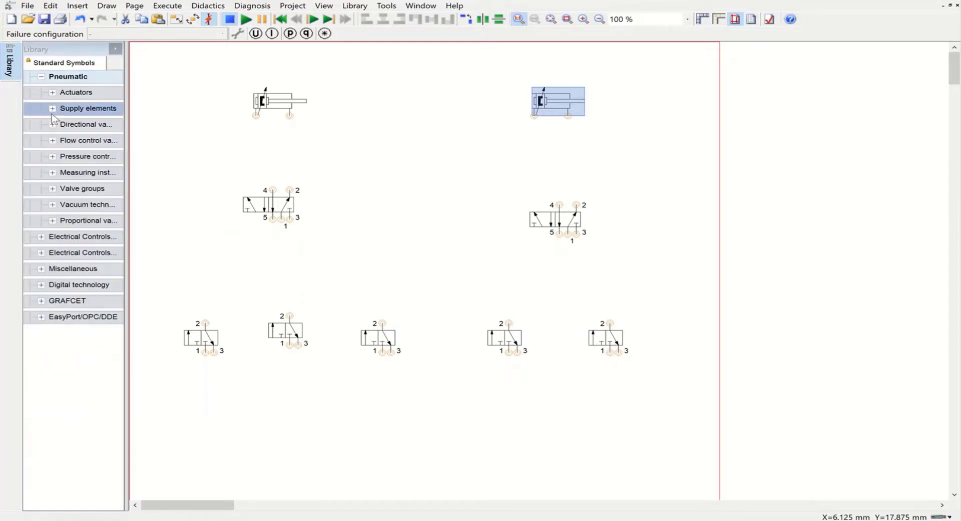
pyautogui.click(52, 141)
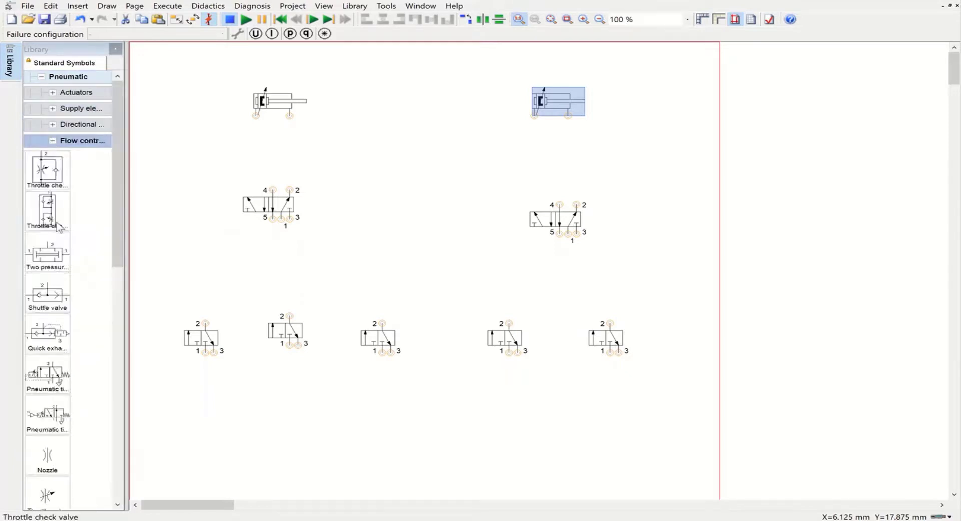
pyautogui.moveTo(51, 254); pyautogui.dragTo(205, 275)
pyautogui.moveTo(204, 336); pyautogui.dragTo(162, 337)
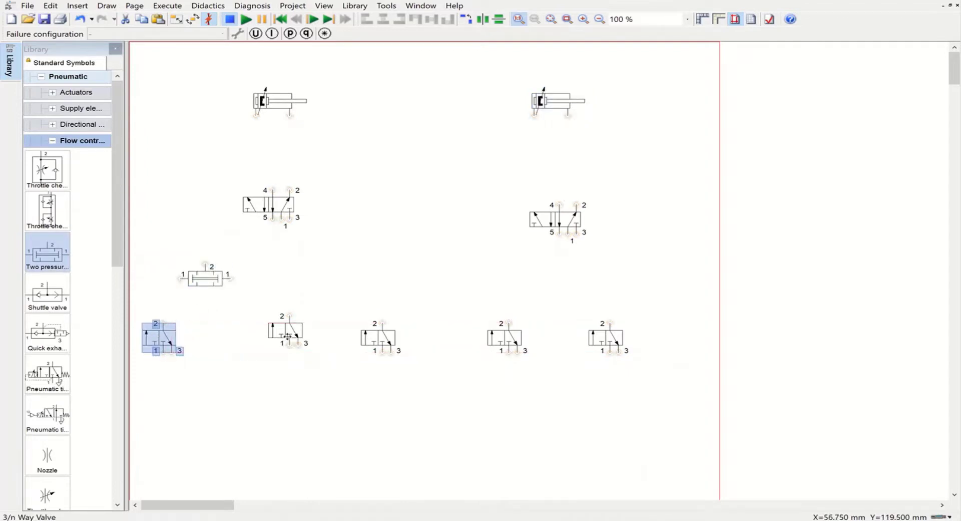
pyautogui.moveTo(289, 342); pyautogui.dragTo(258, 346)
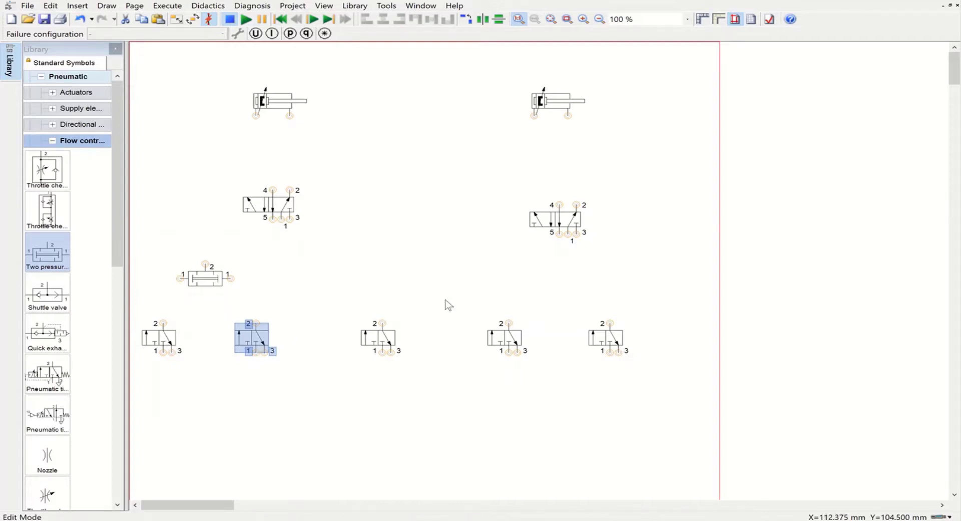
# Step: Place a compressed air supply below port 1 of each of the five 3/n way valves, connecting each one
pyautogui.click(53, 142)
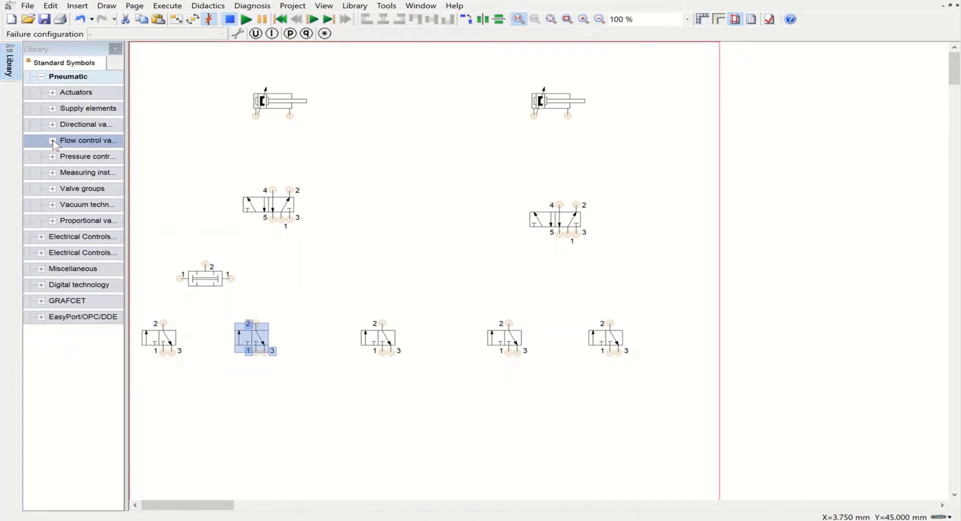
pyautogui.doubleClick(57, 111)
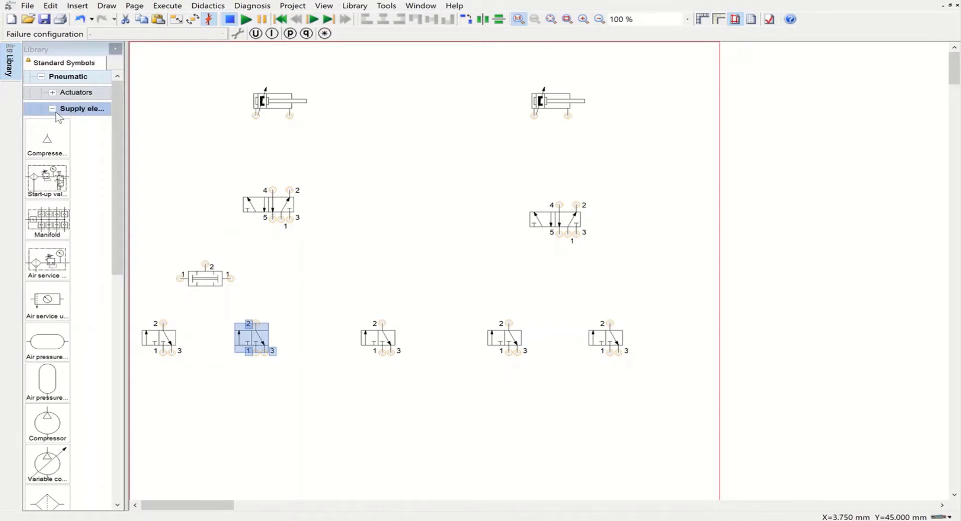
pyautogui.moveTo(47, 137); pyautogui.dragTo(166, 408)
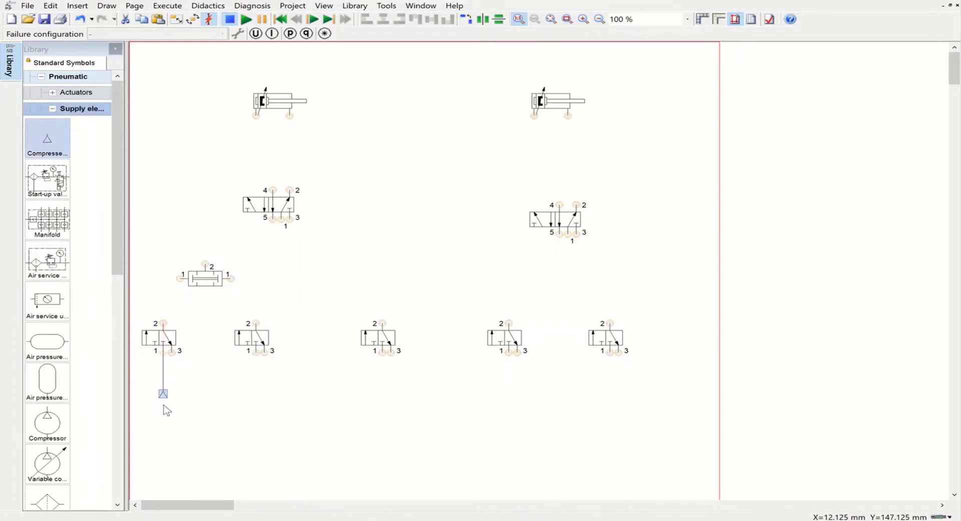
pyautogui.click(273, 412)
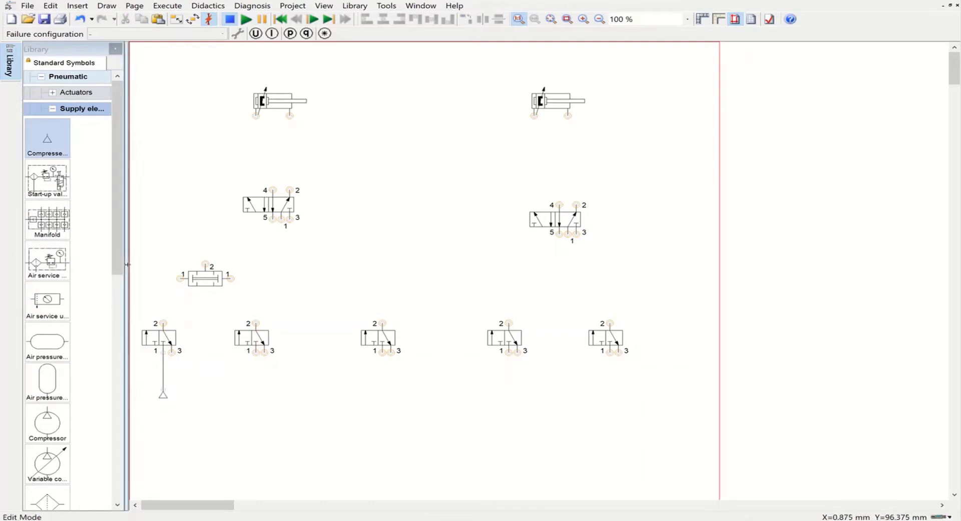
pyautogui.moveTo(47, 143); pyautogui.dragTo(263, 413)
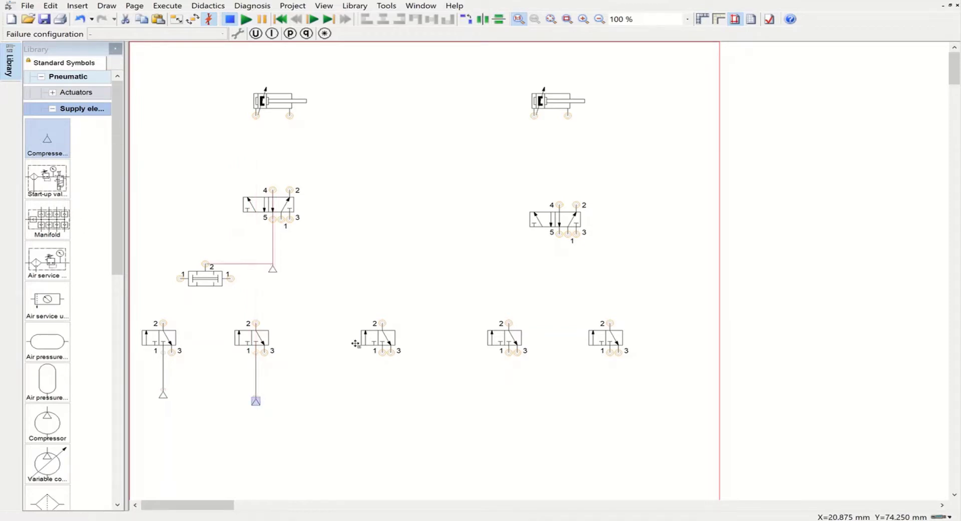
pyautogui.moveTo(355, 343); pyautogui.dragTo(363, 409)
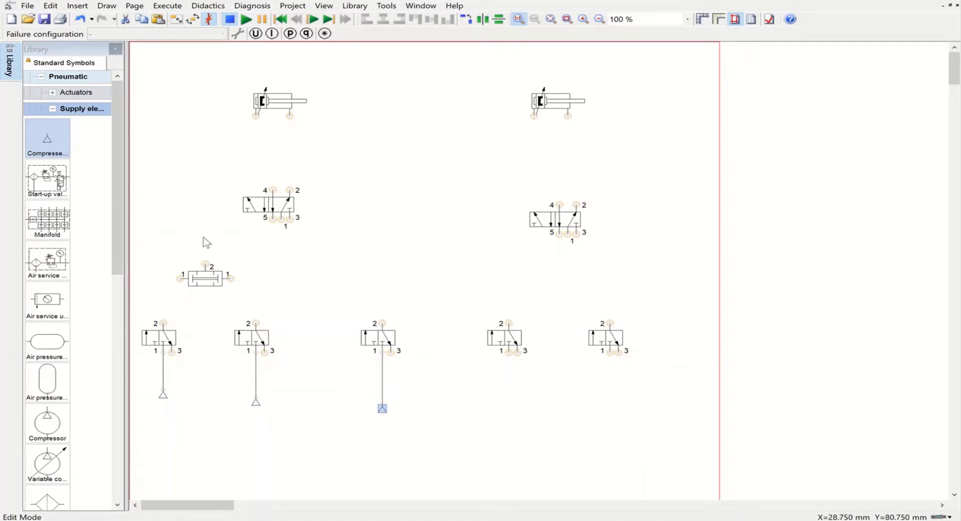
pyautogui.moveTo(52, 144); pyautogui.dragTo(514, 426)
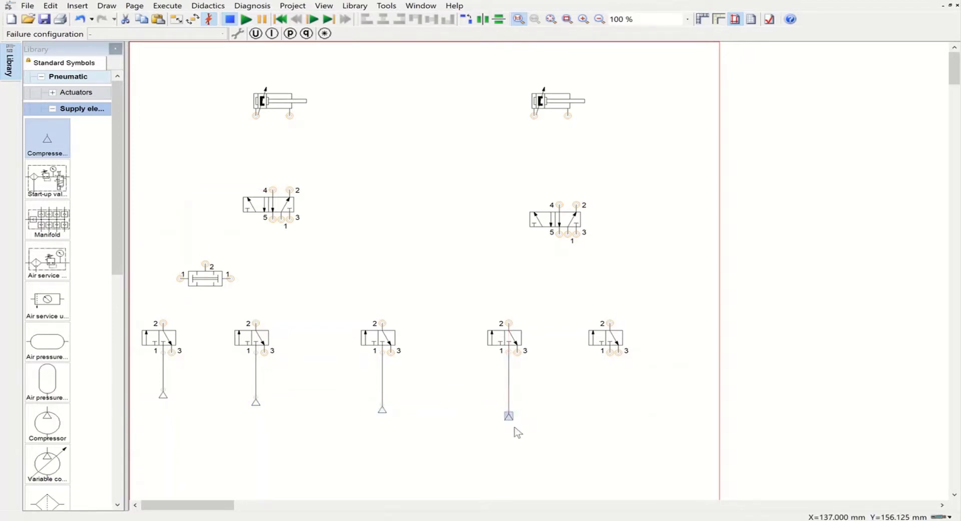
pyautogui.moveTo(36, 147); pyautogui.dragTo(586, 419)
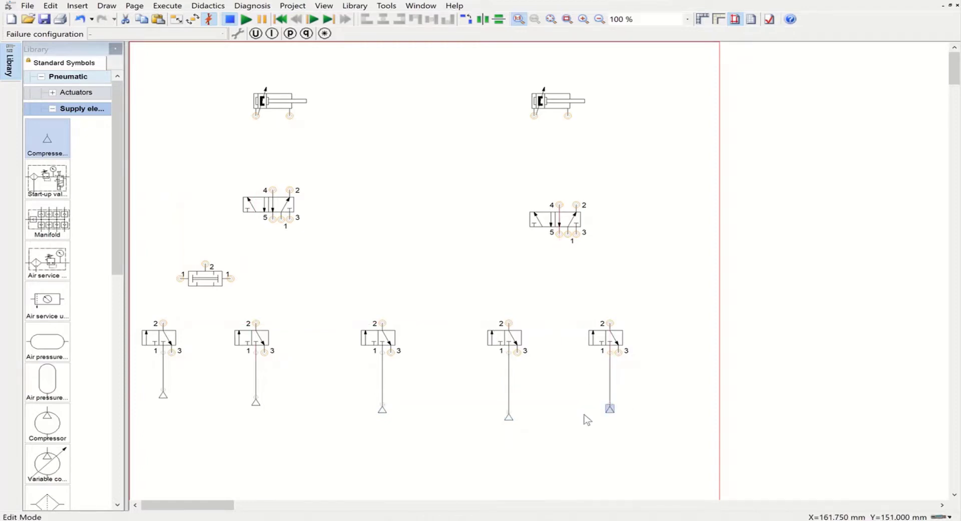
pyautogui.moveTo(610, 413)
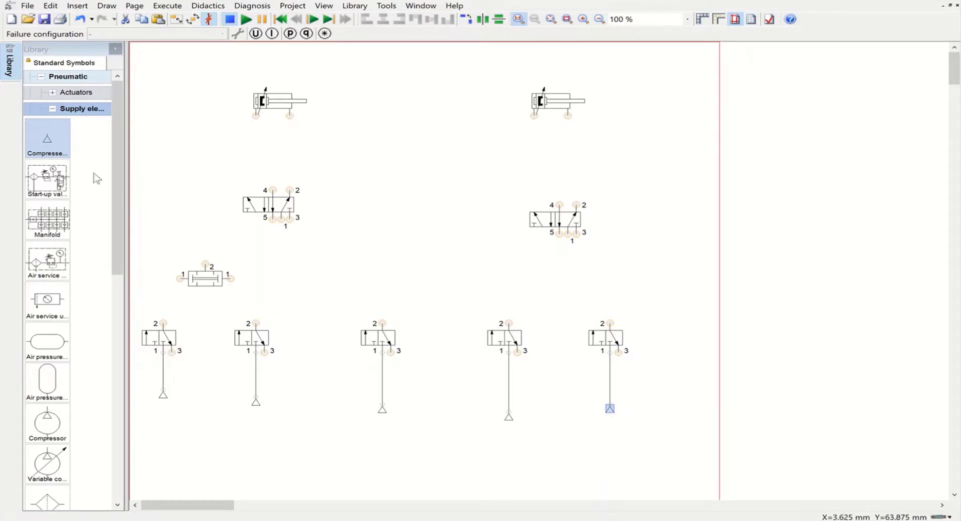
# Step: Connect a compressed air supply to port 1 of each 5/n way valve and align the fourth 3/n way valve's supply with its neighbours
pyautogui.moveTo(44, 135); pyautogui.dragTo(282, 258)
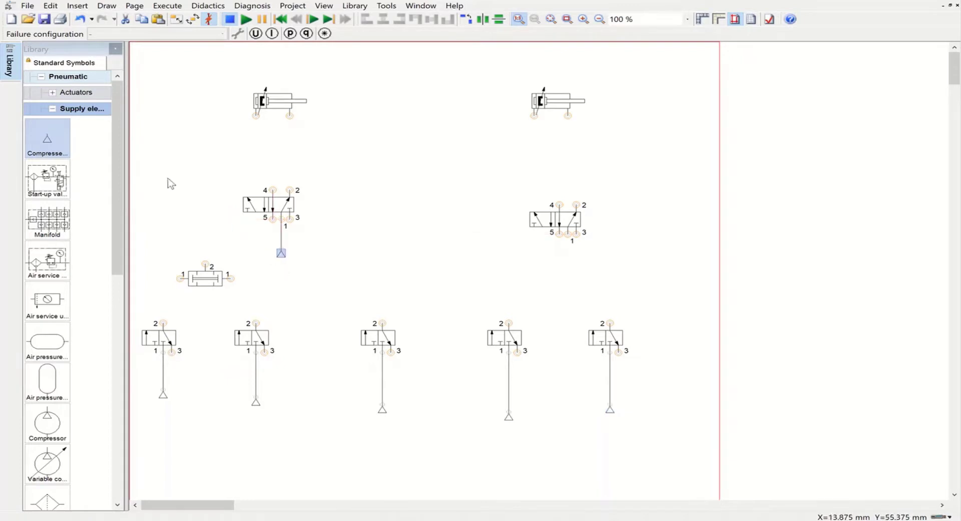
pyautogui.moveTo(45, 138); pyautogui.dragTo(561, 269)
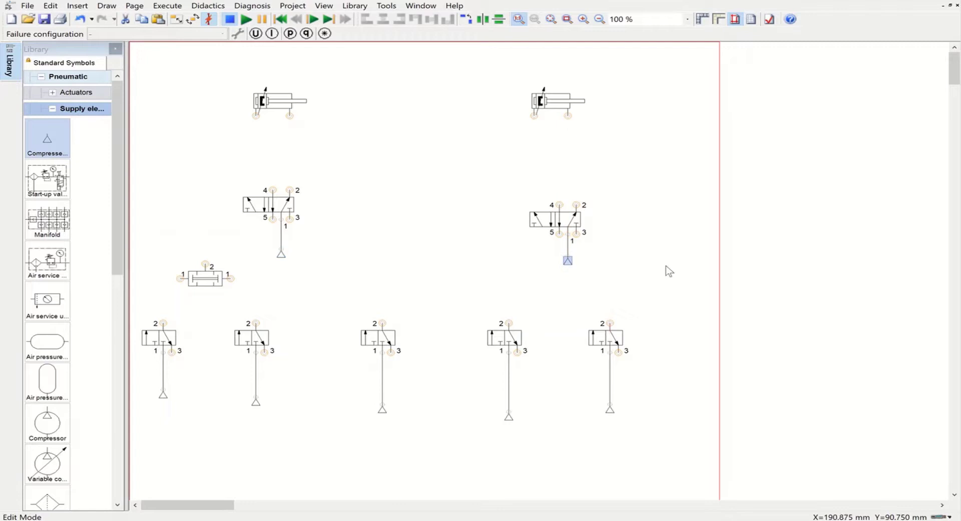
pyautogui.click(509, 415)
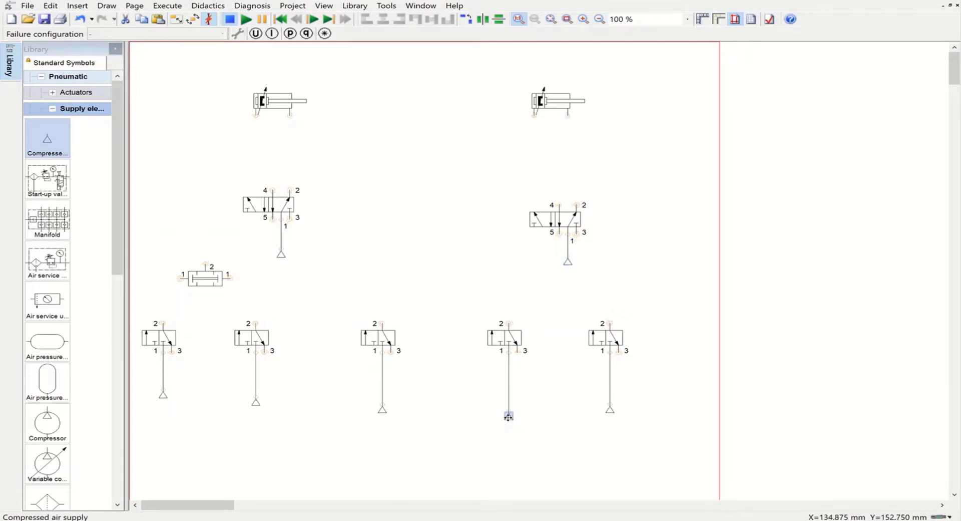
pyautogui.moveTo(508, 416); pyautogui.dragTo(509, 409)
pyautogui.click(558, 442)
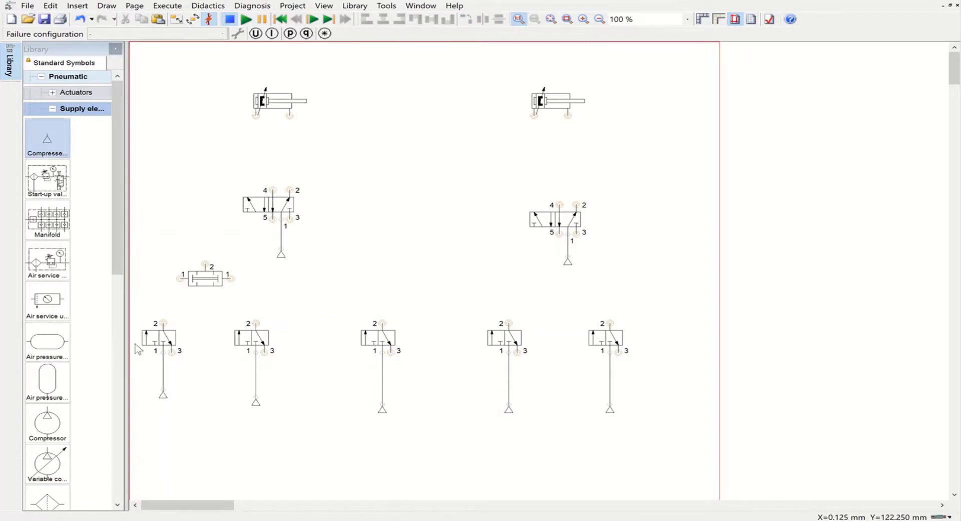
# Step: Shift the first 3/n way valve with its air supply, and the two pressure valve, slightly rightward
pyautogui.moveTo(147, 345); pyautogui.dragTo(165, 346)
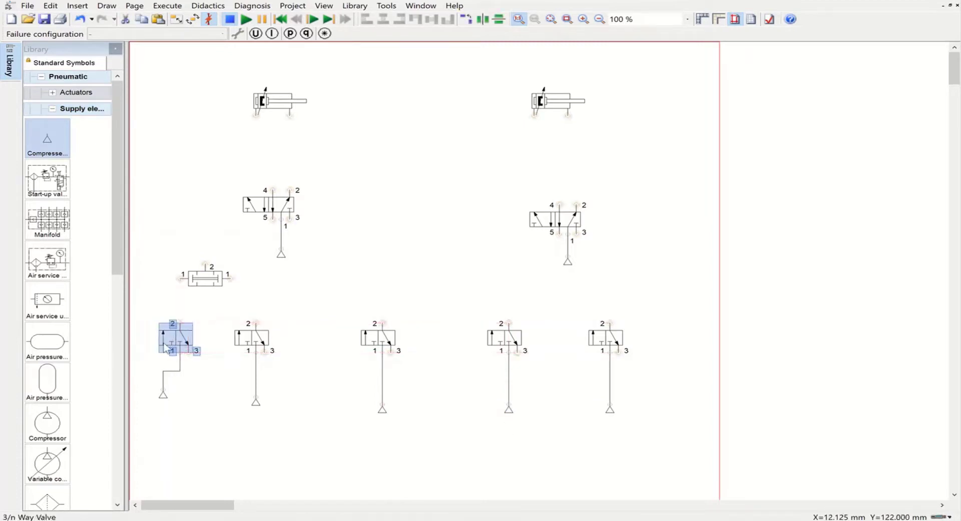
pyautogui.click(162, 395)
pyautogui.moveTo(162, 394); pyautogui.dragTo(180, 395)
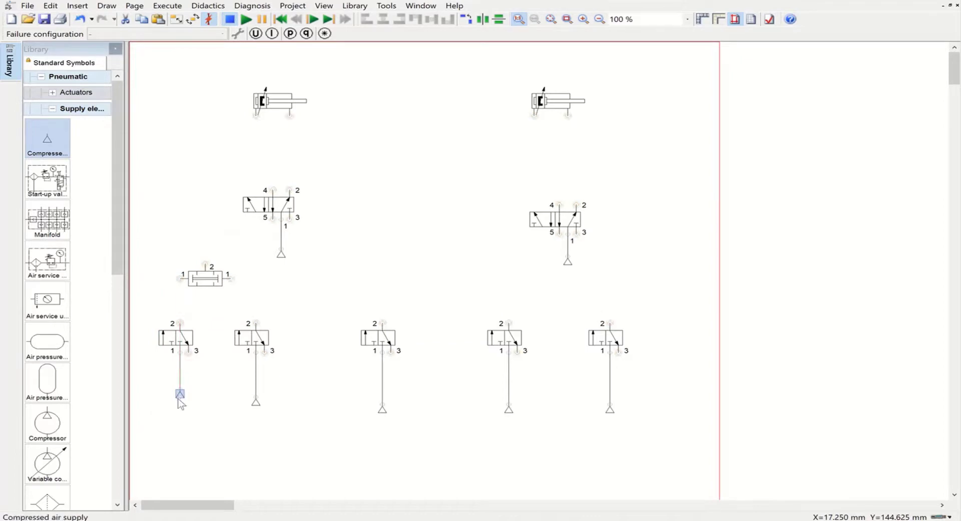
pyautogui.click(217, 280)
pyautogui.moveTo(217, 280); pyautogui.dragTo(225, 280)
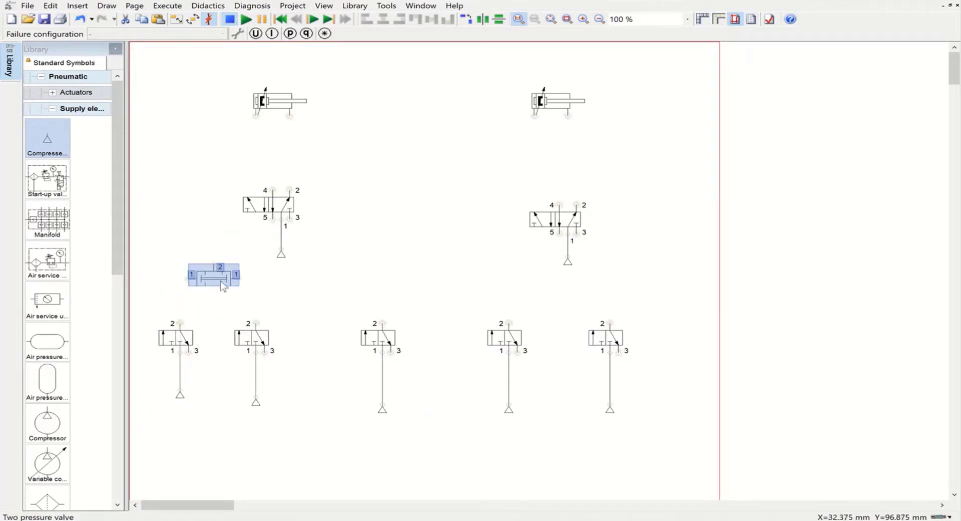
# Step: Identify the first 3/n way valve as 1S1 and configure it with a manual push button on its left and spring return on its right
pyautogui.doubleClick(176, 345)
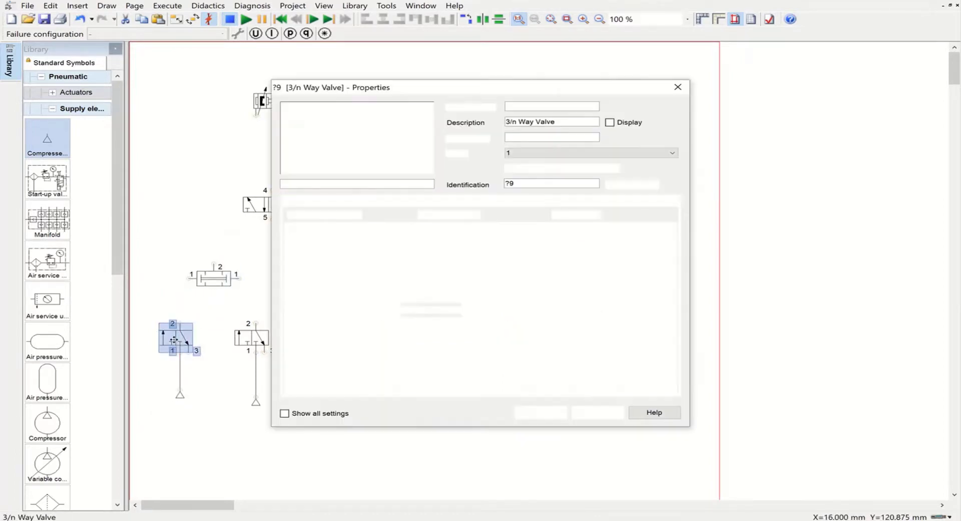
pyautogui.moveTo(529, 183); pyautogui.dragTo(498, 180)
pyautogui.write('1S1')
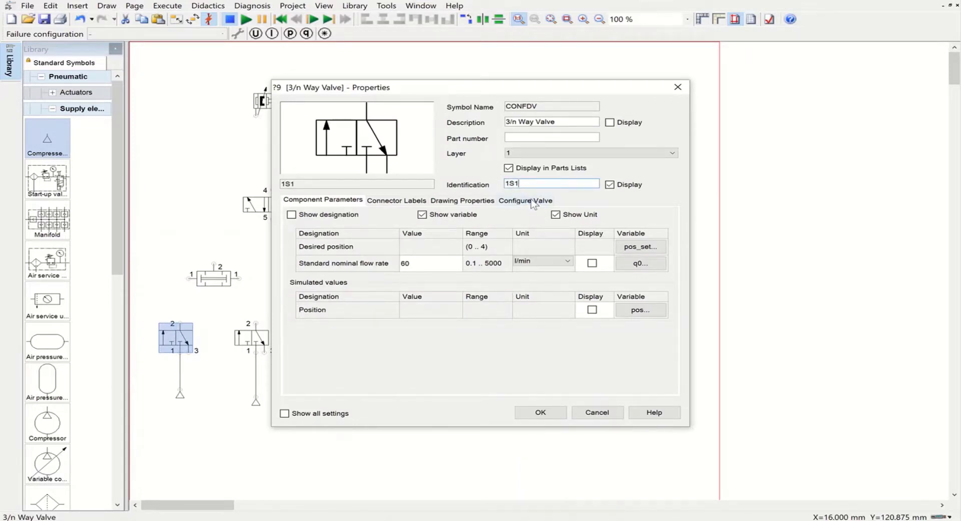
pyautogui.click(533, 201)
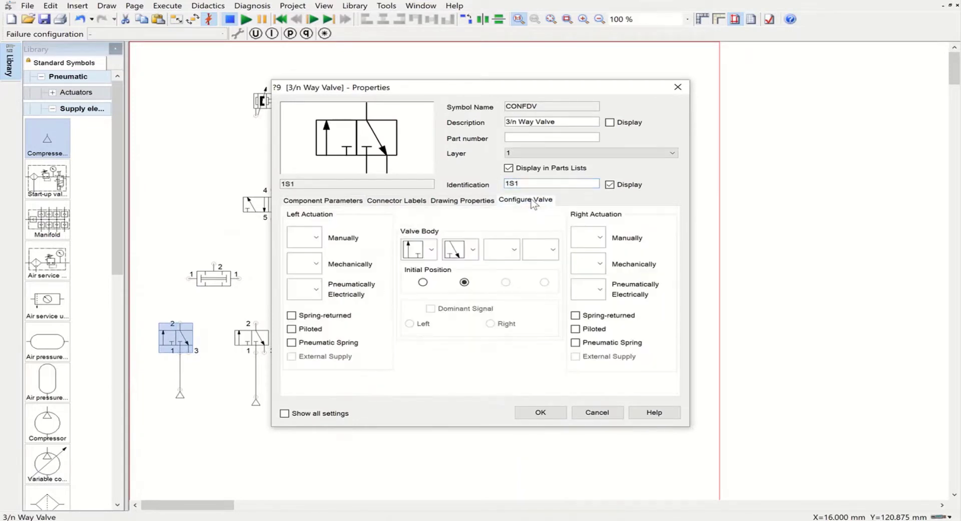
pyautogui.click(320, 237)
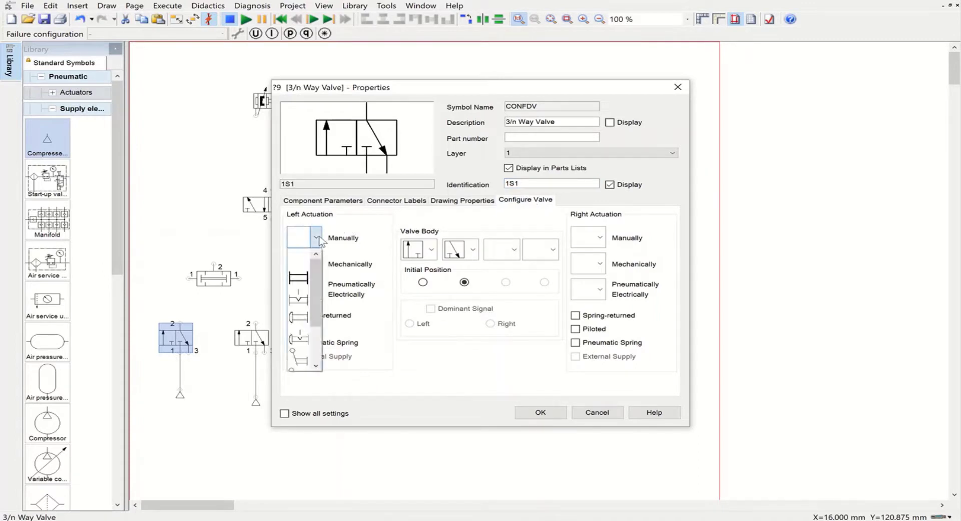
pyautogui.click(294, 316)
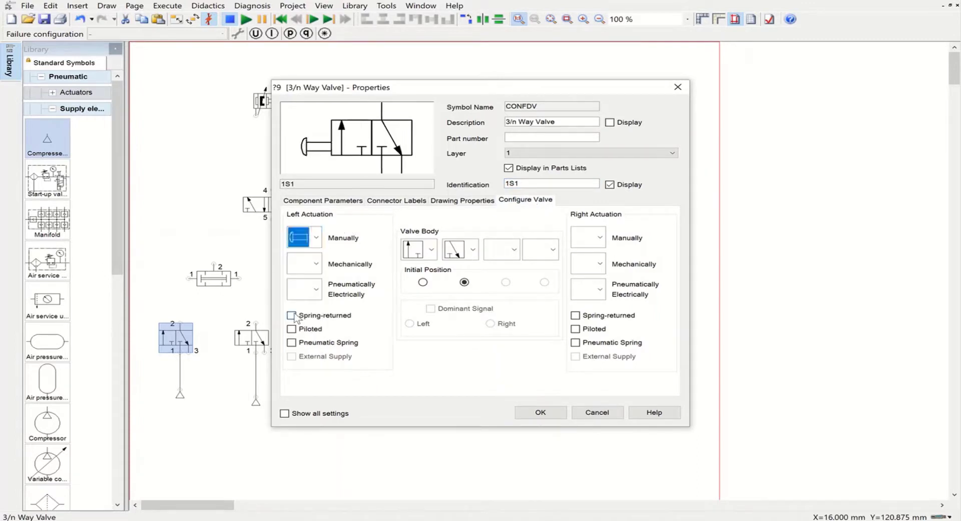
pyautogui.click(576, 317)
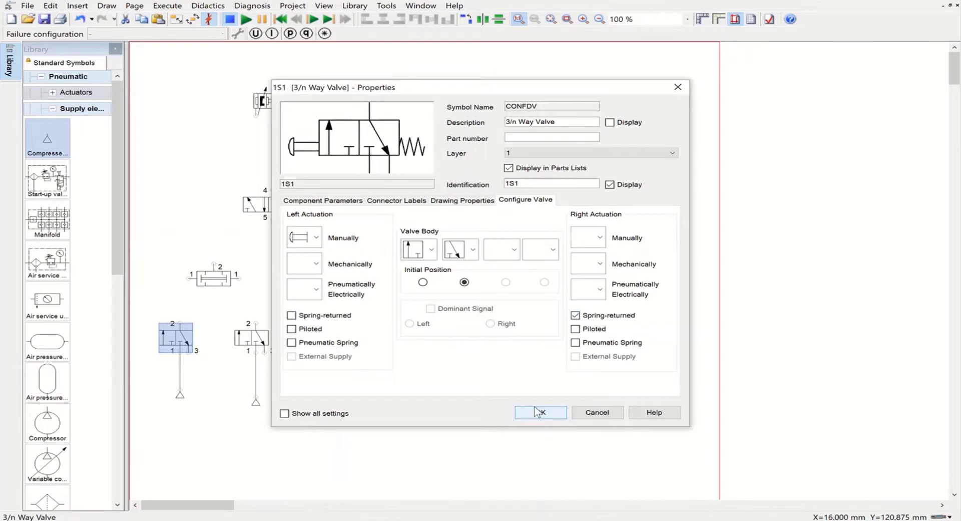
pyautogui.click(538, 411)
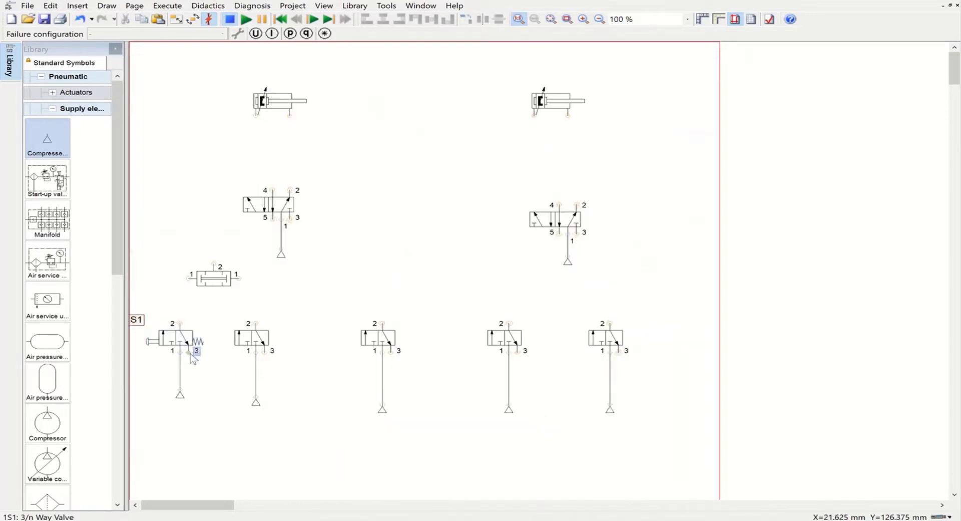
# Step: Add an exhaust terminator to port 3 of valve 1S1
pyautogui.doubleClick(190, 353)
pyautogui.click(439, 312)
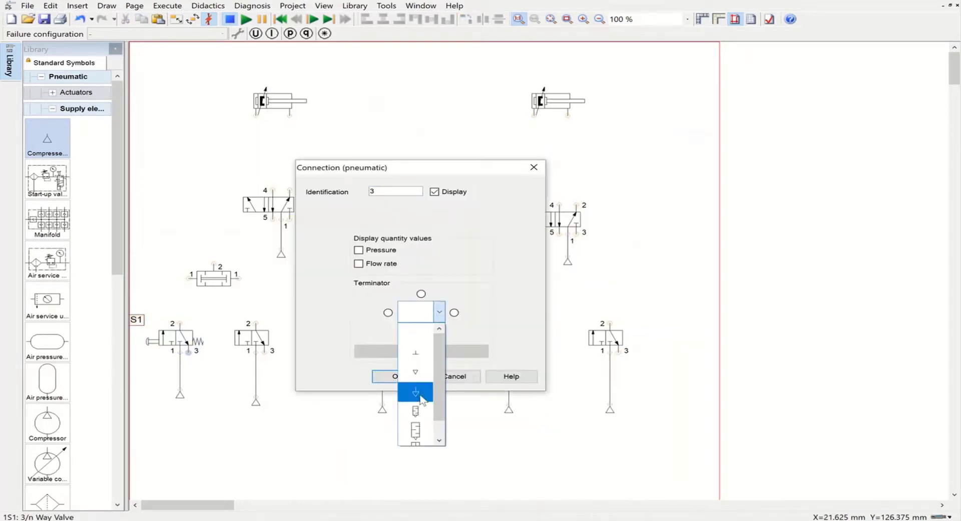
pyautogui.click(420, 394)
pyautogui.click(386, 376)
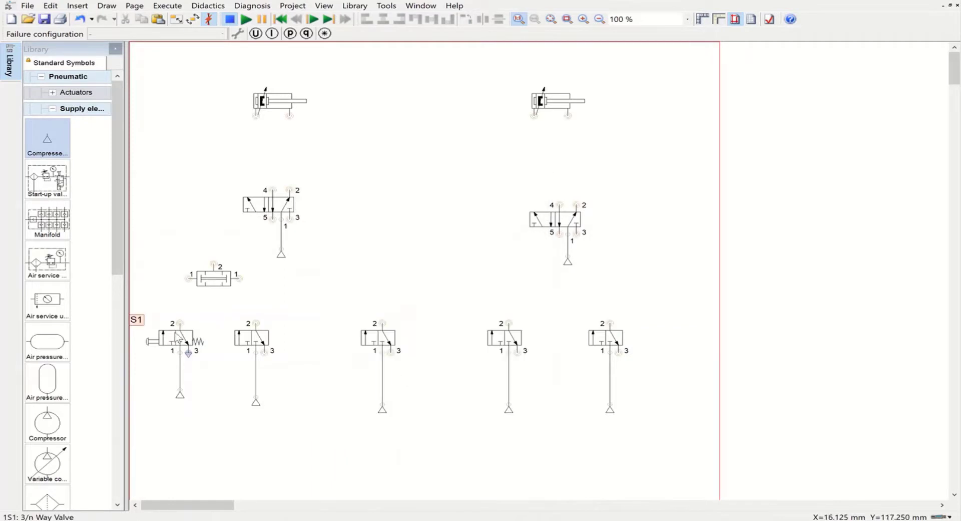
# Step: Move valve 1S1 and the second 3/n way valve rightward with their air supplies, deleting the automatic line to the first 5/n way valve
pyautogui.click(176, 332)
pyautogui.moveTo(175, 331); pyautogui.dragTo(185, 331)
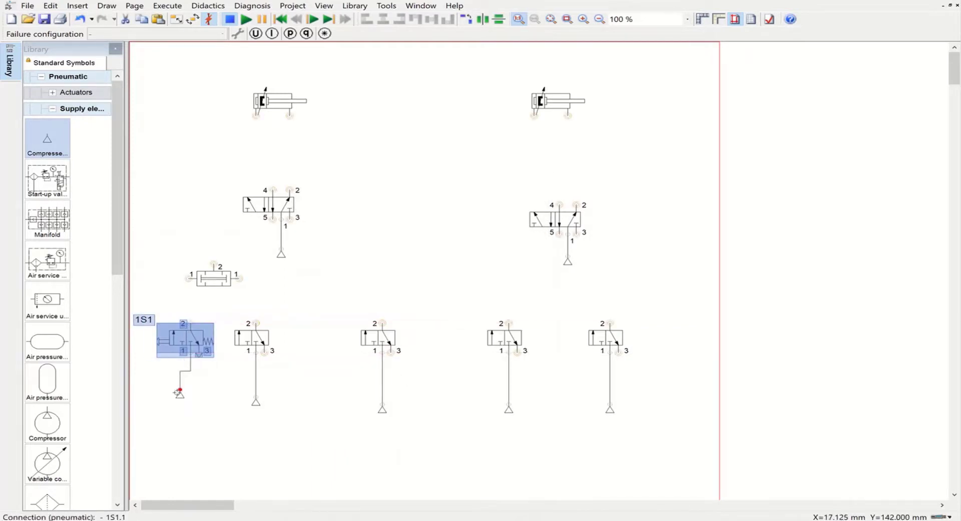
pyautogui.moveTo(178, 393); pyautogui.dragTo(189, 394)
pyautogui.moveTo(257, 334); pyautogui.dragTo(290, 333)
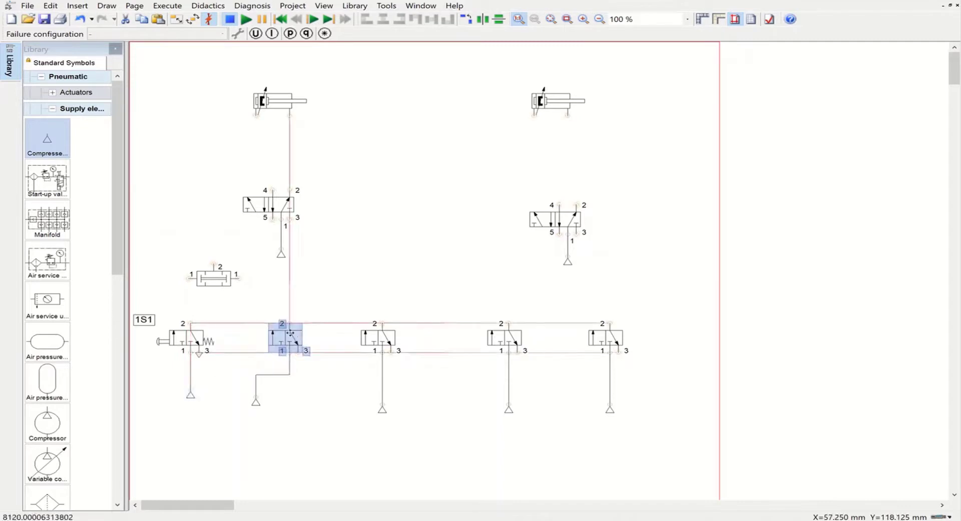
pyautogui.moveTo(255, 400); pyautogui.dragTo(289, 400)
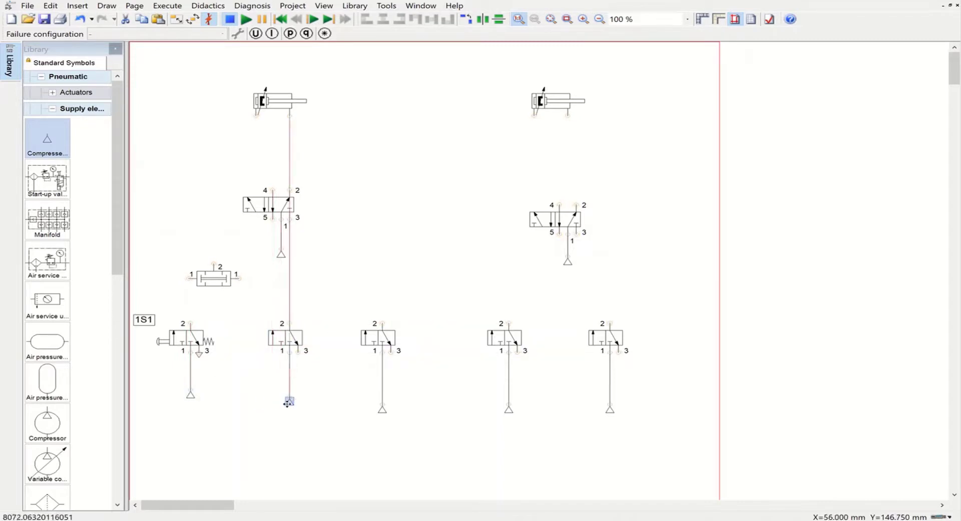
pyautogui.click(290, 242)
pyautogui.press('Delete')
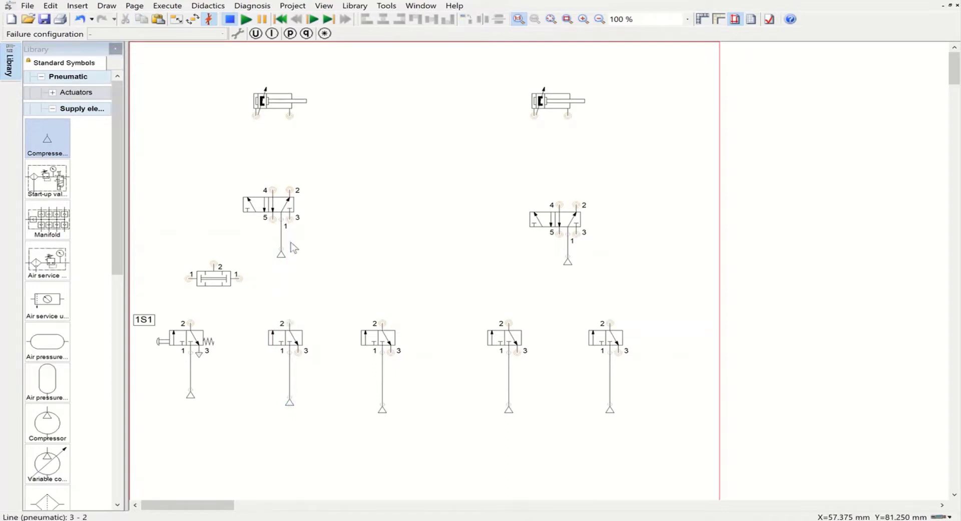
# Step: Configure the second 3/n way valve with a mechanical roller on its left and spring return on its right, and identify it as 1S2
pyautogui.doubleClick(287, 336)
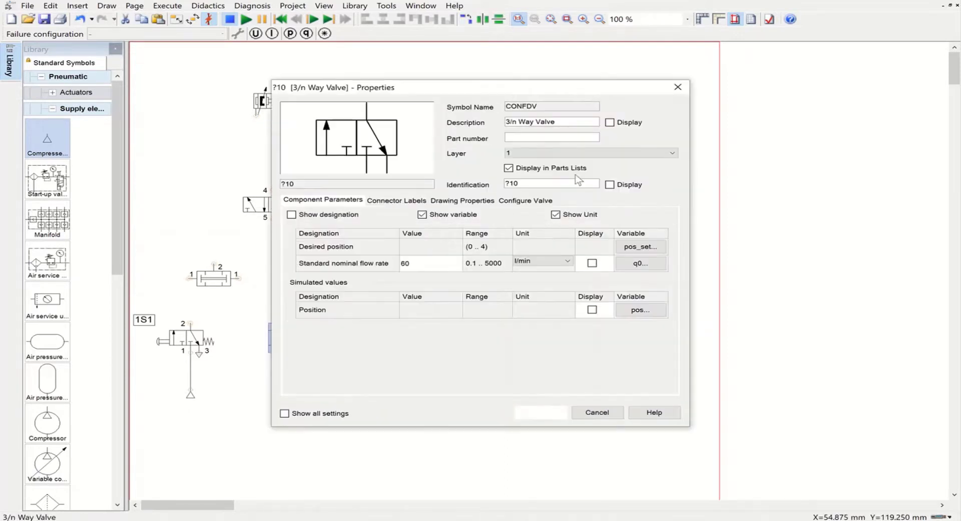
pyautogui.click(500, 201)
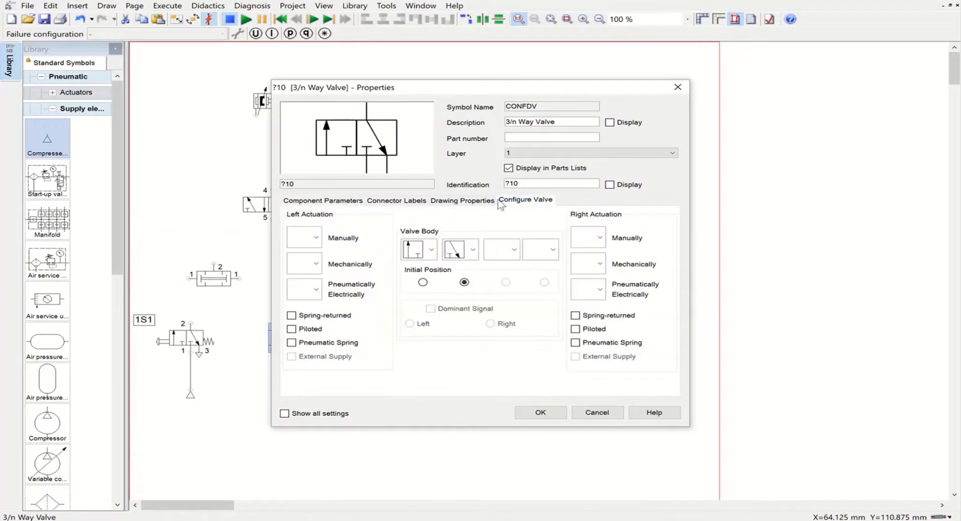
pyautogui.click(300, 262)
pyautogui.click(299, 324)
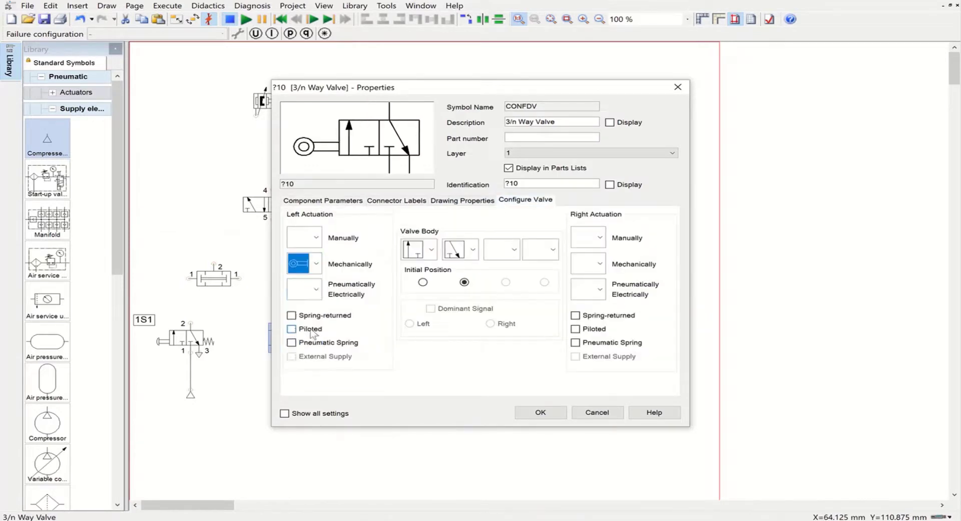
pyautogui.click(575, 316)
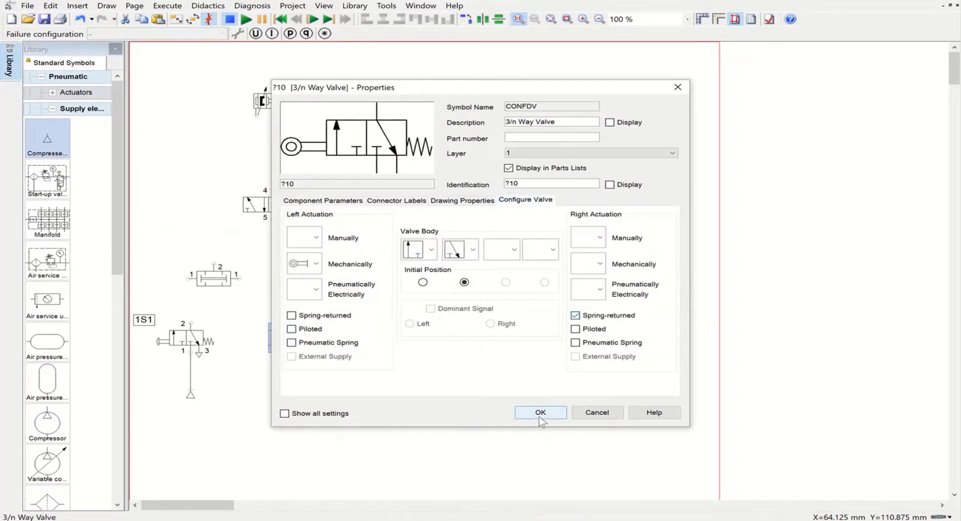
pyautogui.moveTo(525, 183); pyautogui.dragTo(496, 184)
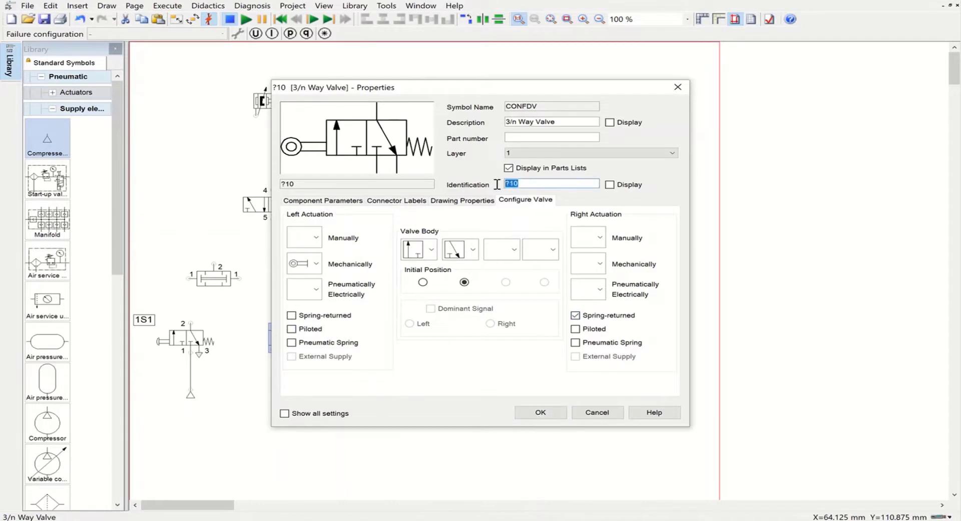
pyautogui.write('1S2')
pyautogui.click(541, 413)
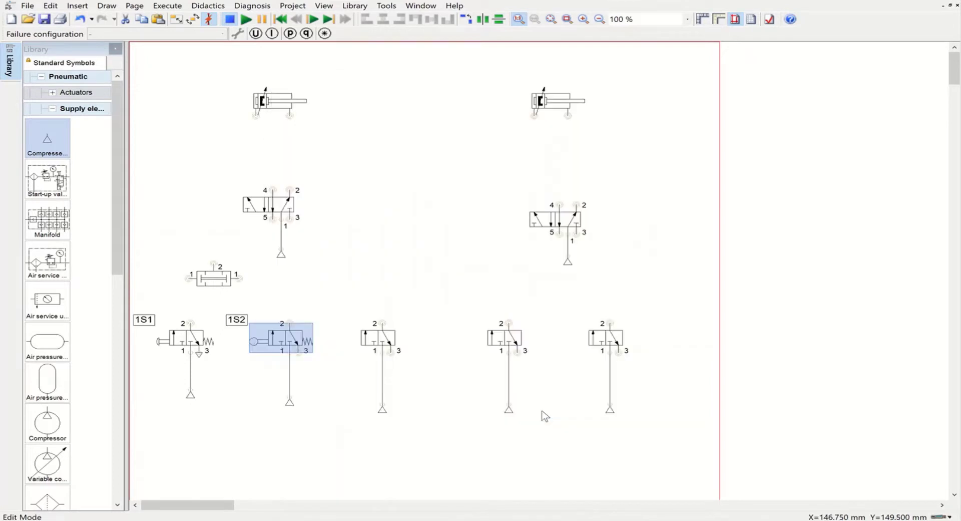
# Step: Add an exhaust terminator to port 3 of valve 1S2
pyautogui.doubleClick(303, 352)
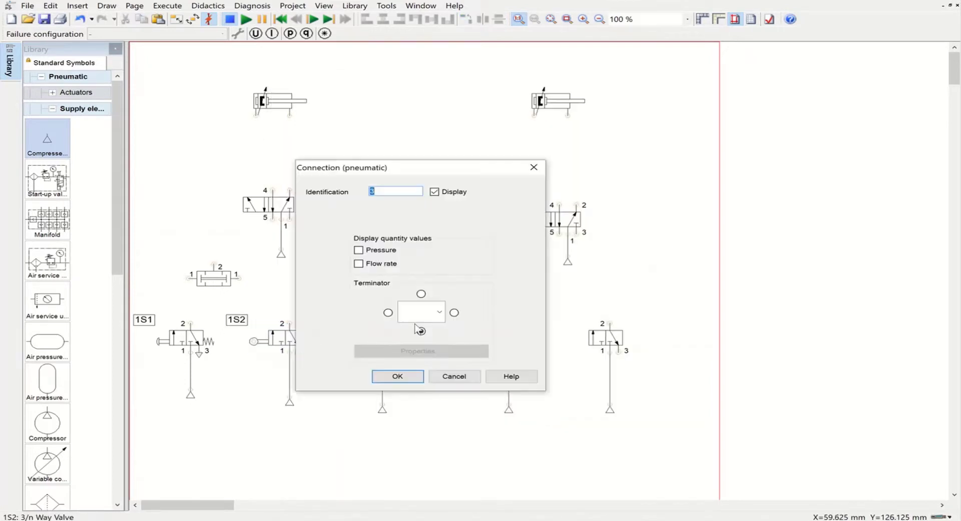
pyautogui.click(439, 312)
pyautogui.click(415, 394)
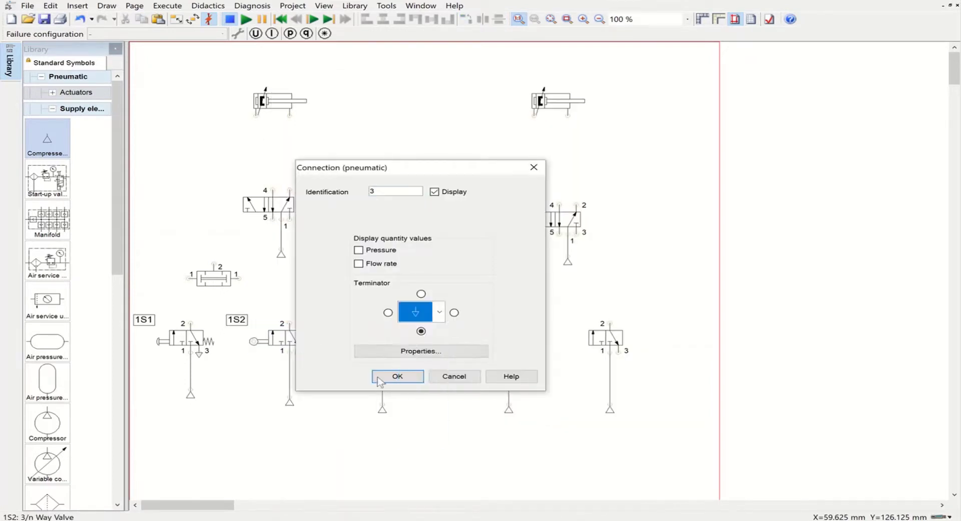
pyautogui.click(376, 377)
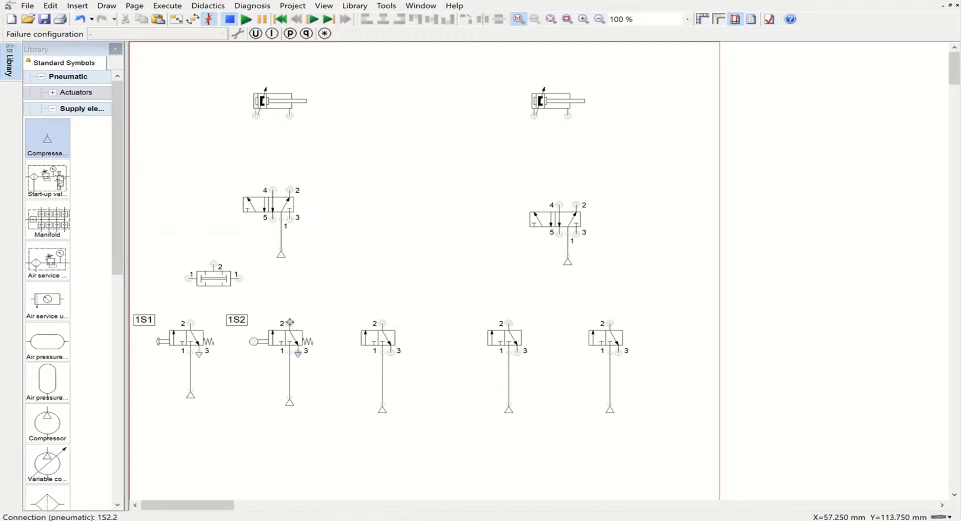
# Step: Connect port 2 of valves 1S2 and 1S1 to the right and left inlets of the two pressure valve
pyautogui.moveTo(290, 323); pyautogui.dragTo(238, 278)
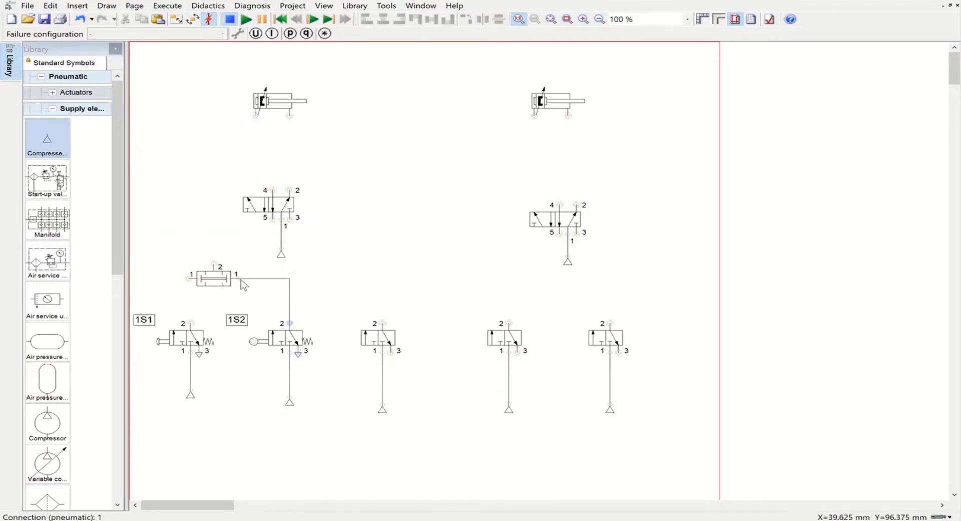
pyautogui.moveTo(189, 335); pyautogui.dragTo(185, 280)
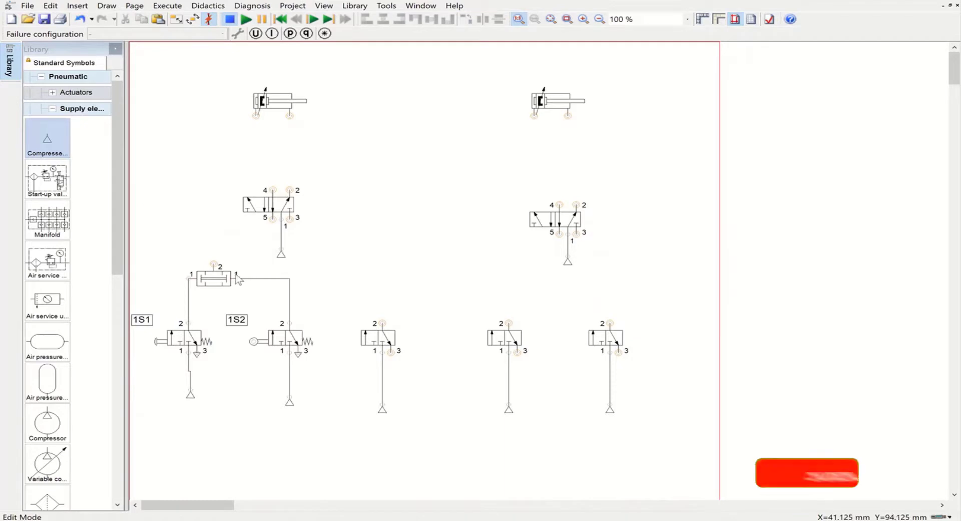
# Step: Shift the two pressure valve and the first 5/n way valve with its air supply slightly rightward, keeping the supply line straight
pyautogui.moveTo(220, 278); pyautogui.dragTo(238, 277)
pyautogui.moveTo(274, 200); pyautogui.dragTo(283, 194)
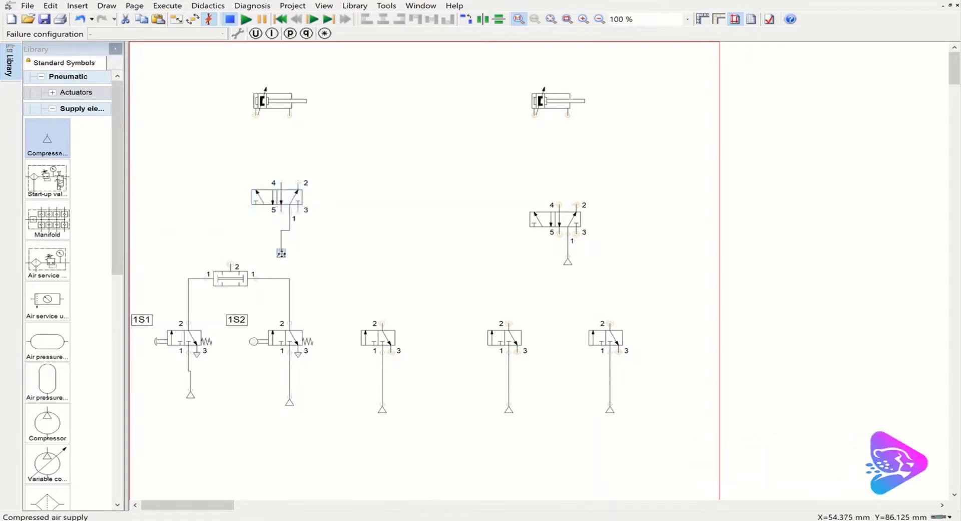
pyautogui.moveTo(281, 254); pyautogui.dragTo(295, 255)
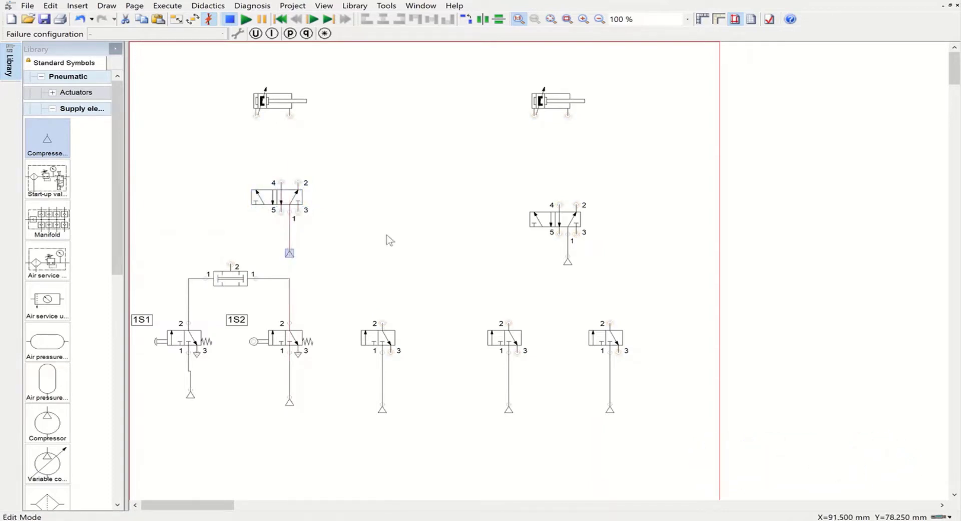
# Step: Configure the first 5/n way valve with pneumatic actuation on both its left and right sides
pyautogui.doubleClick(295, 195)
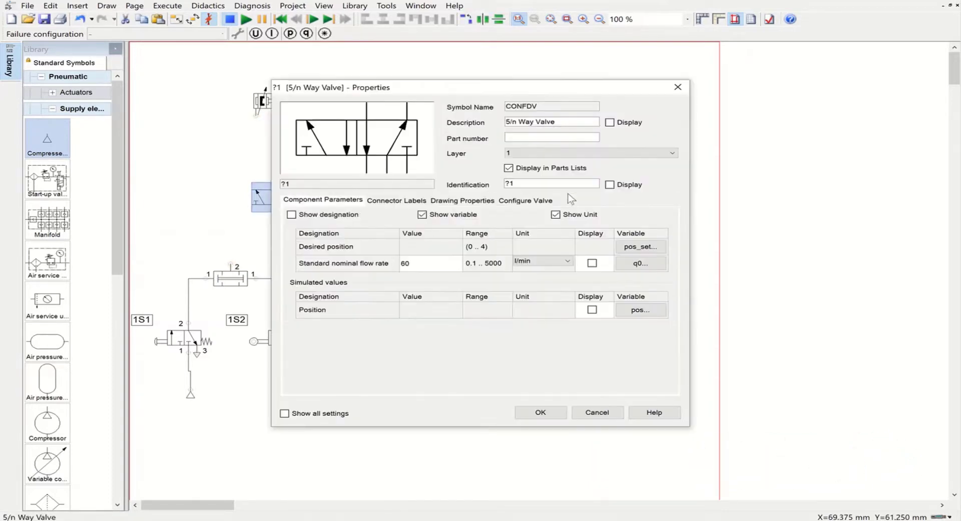
pyautogui.click(529, 201)
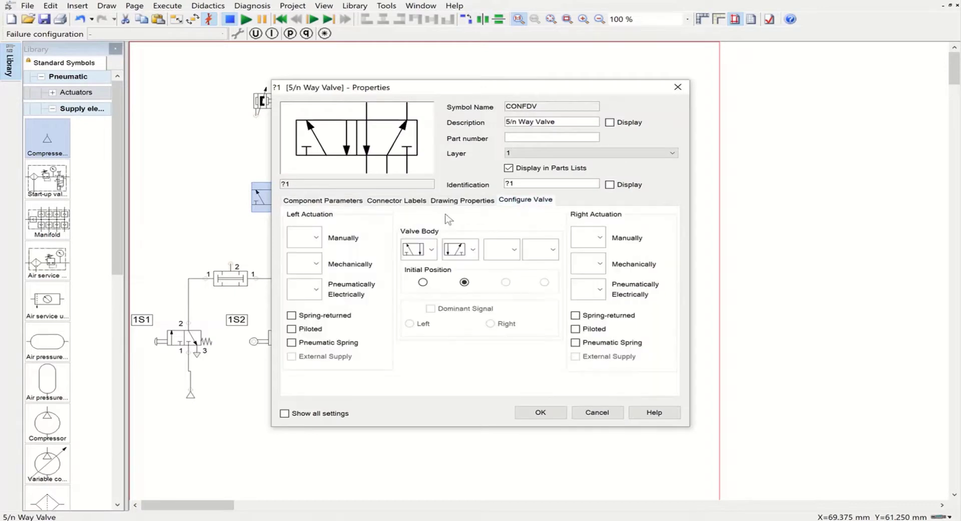
pyautogui.click(316, 289)
pyautogui.click(300, 328)
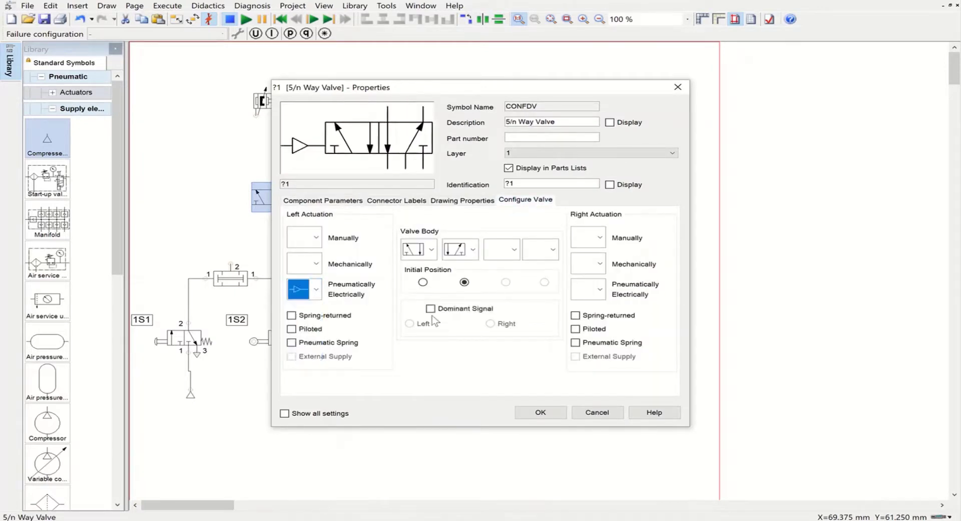
pyautogui.click(600, 293)
pyautogui.click(589, 326)
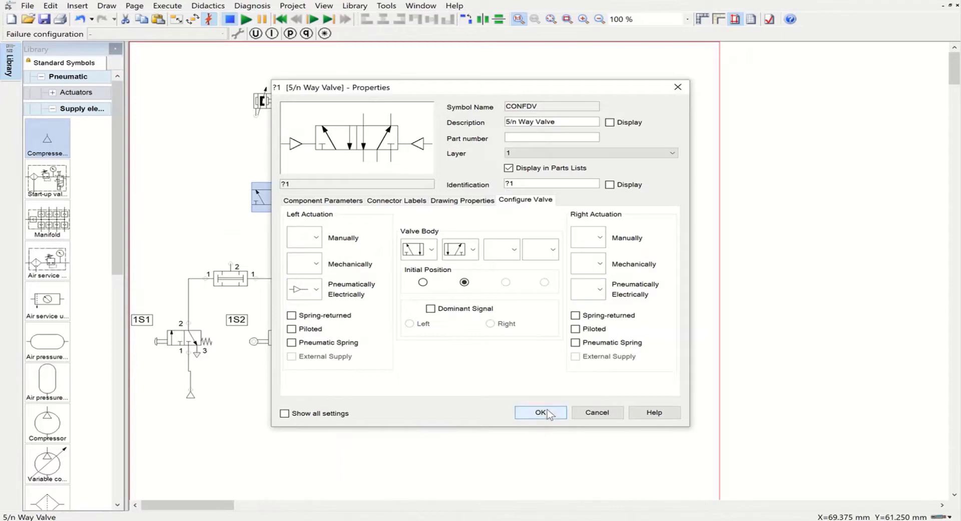
pyautogui.click(540, 412)
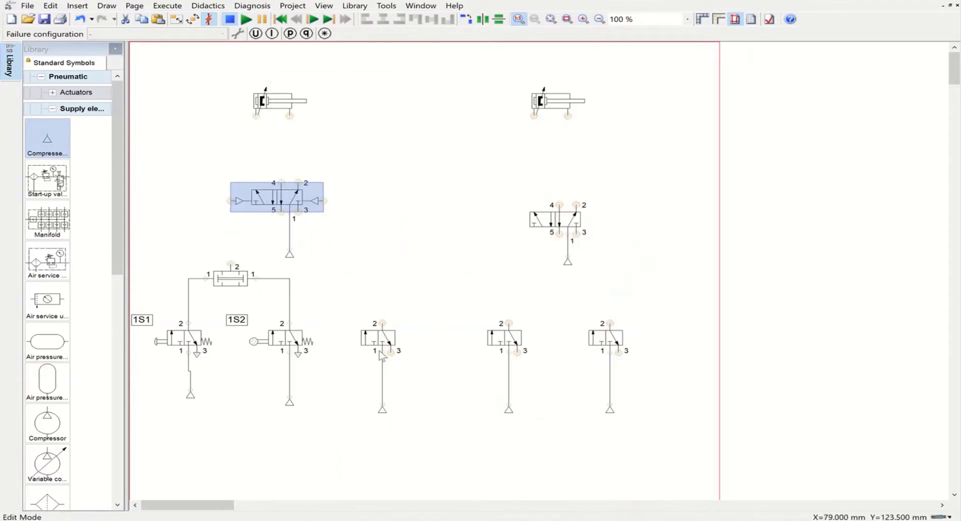
# Step: Configure the third 3/n way valve with a mechanical roller on its left and spring return on its right
pyautogui.doubleClick(384, 333)
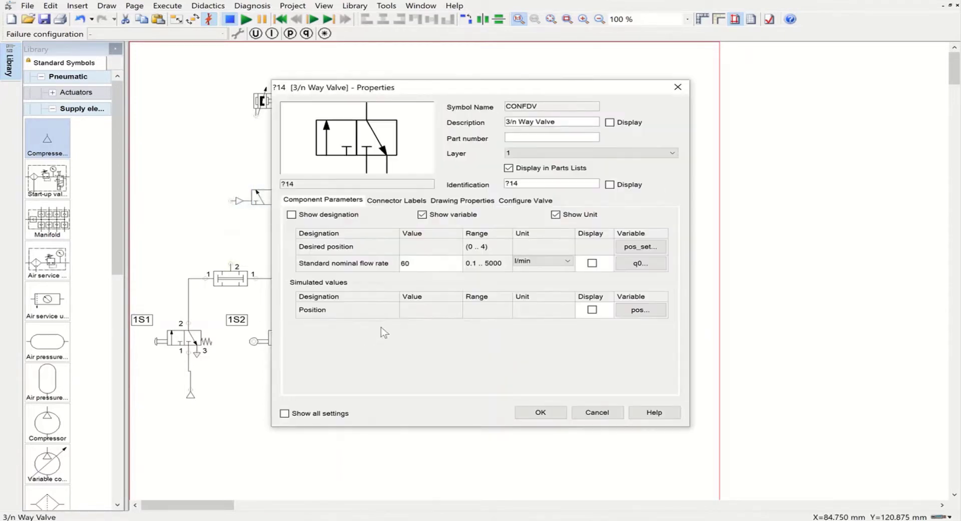
pyautogui.click(521, 200)
pyautogui.click(315, 264)
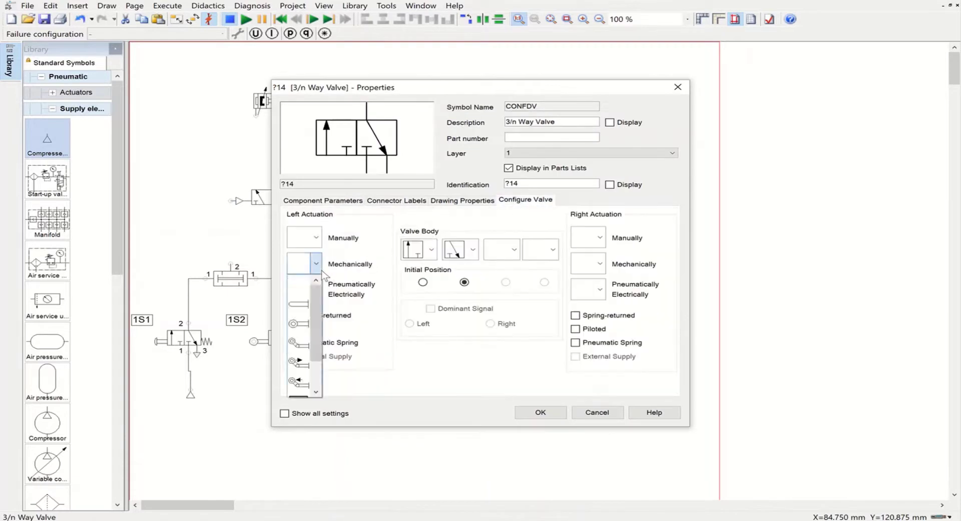
pyautogui.click(299, 324)
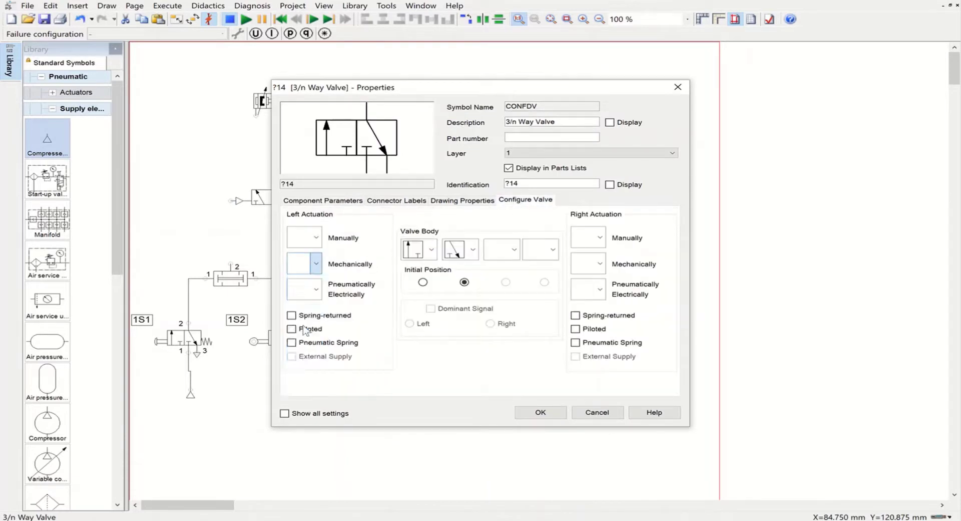
pyautogui.click(576, 315)
pyautogui.click(541, 411)
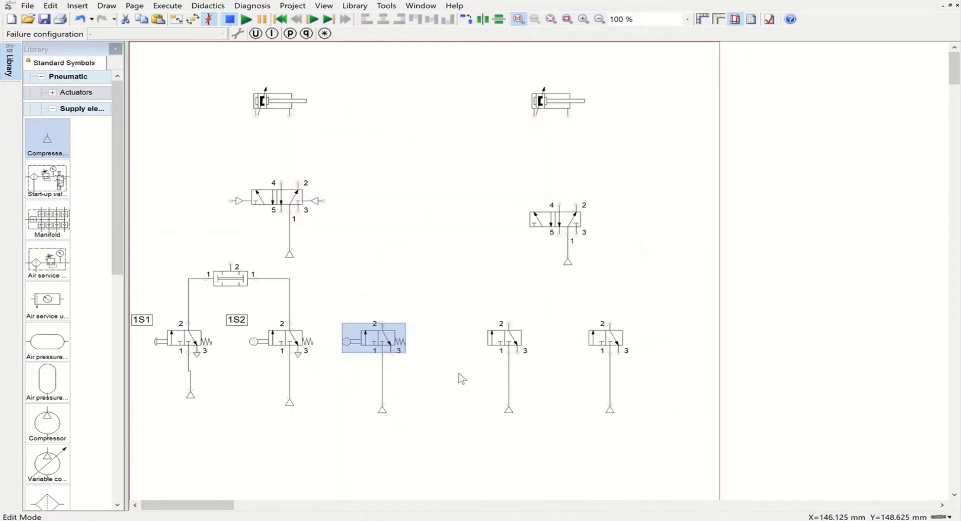
# Step: Add an exhaust terminator to port 3 of the third 3/n way valve and identify the valve as 2S1 with its label displayed
pyautogui.doubleClick(392, 350)
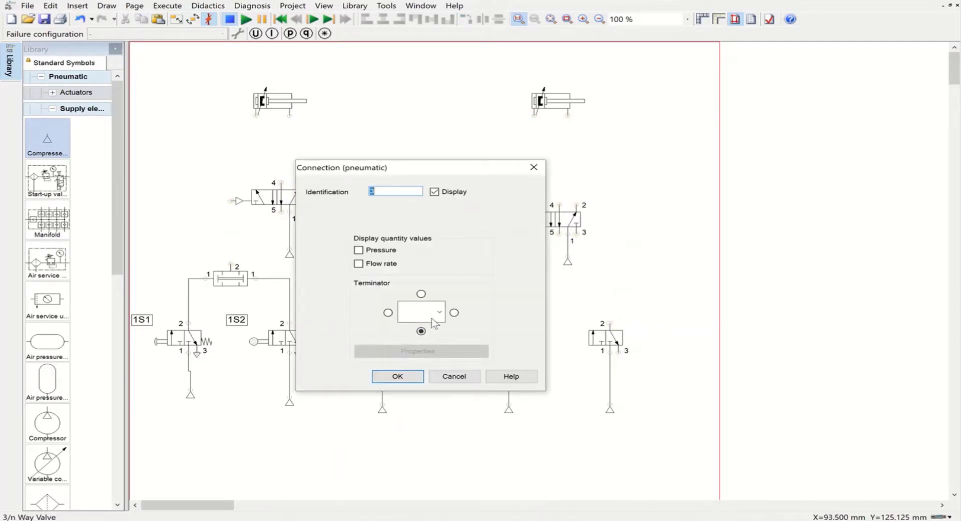
pyautogui.click(418, 311)
pyautogui.click(415, 393)
pyautogui.click(391, 375)
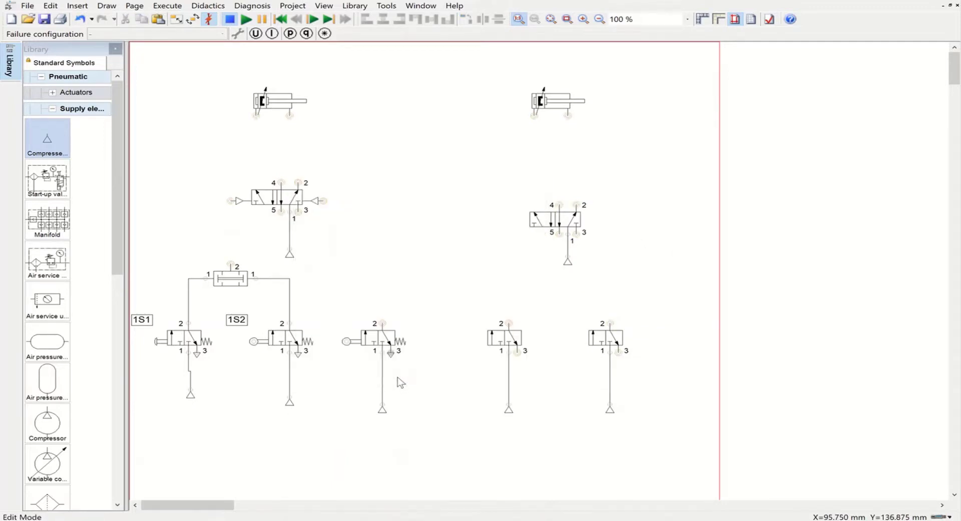
pyautogui.doubleClick(374, 339)
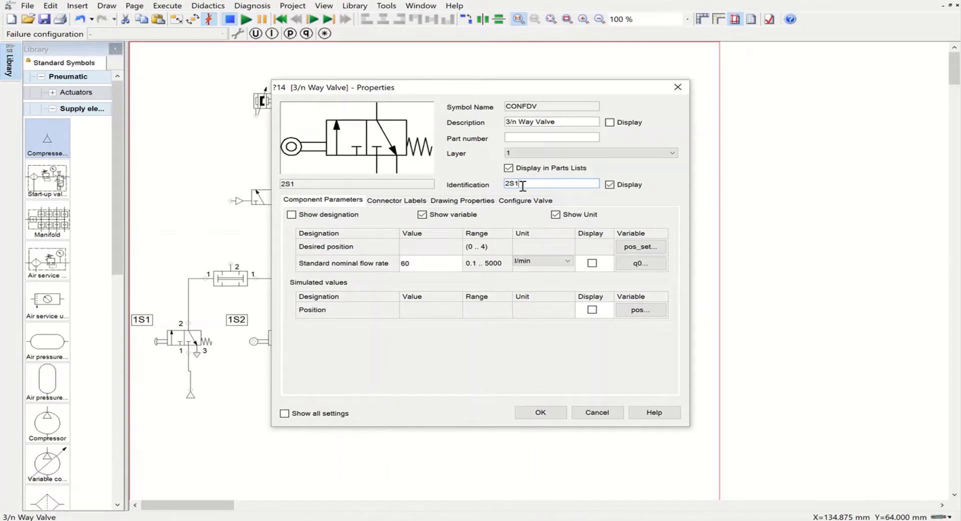
pyautogui.click(540, 412)
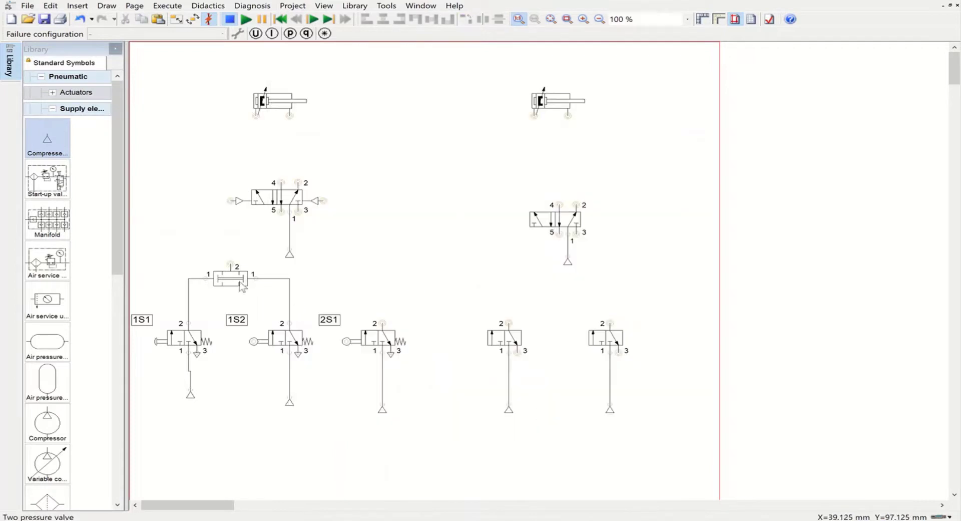
# Step: Connect the two pressure valve's outlet and 2S1's port 2 to the first 5/n way valve's left and right pilots, shifting that valve and its supply rightward
pyautogui.moveTo(231, 264); pyautogui.dragTo(232, 203)
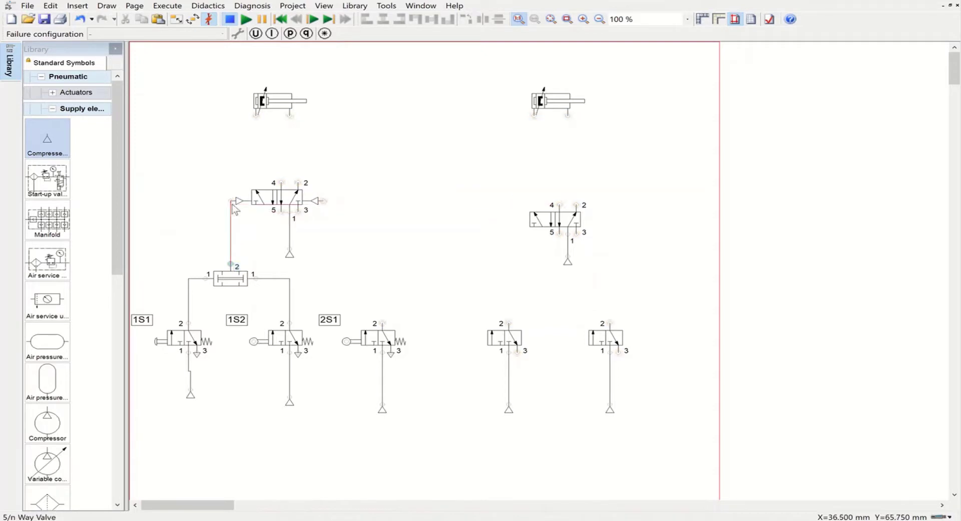
pyautogui.moveTo(290, 196); pyautogui.dragTo(299, 195)
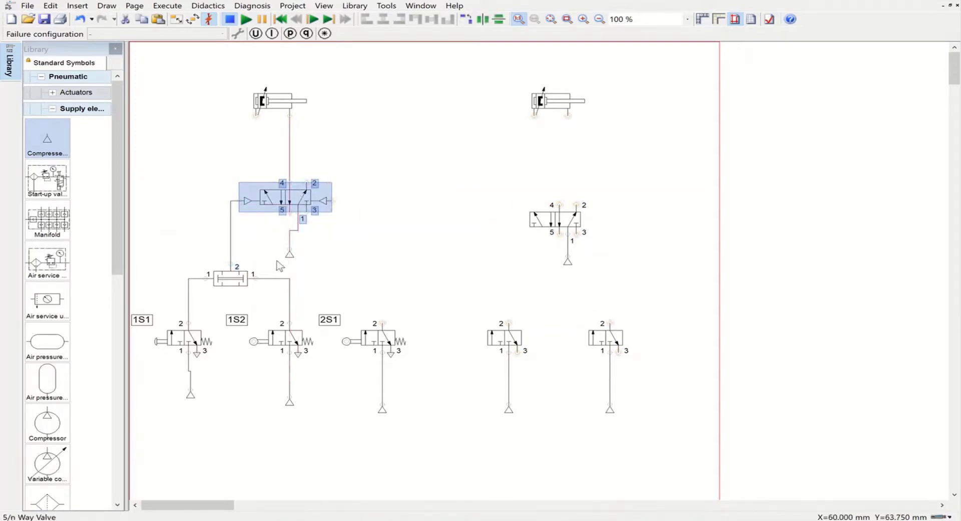
pyautogui.moveTo(289, 251); pyautogui.dragTo(305, 255)
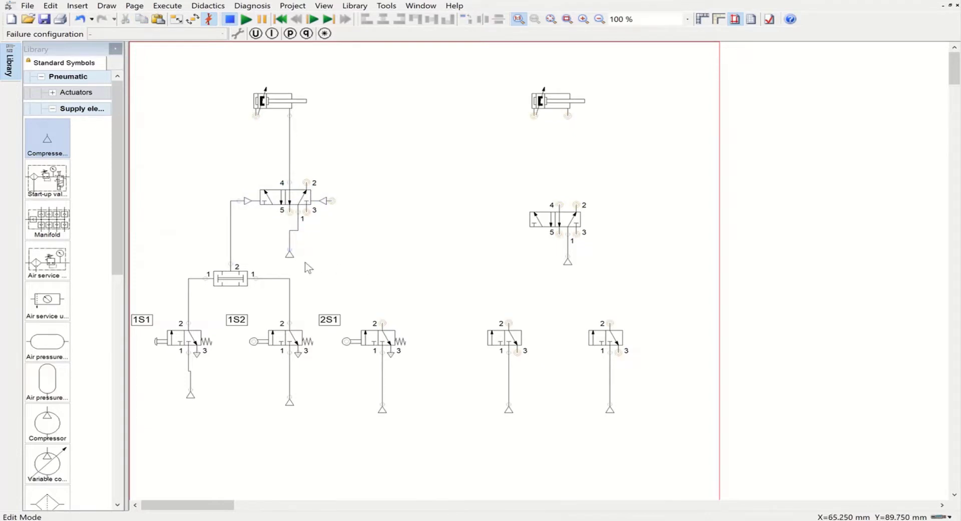
pyautogui.moveTo(289, 253)
pyautogui.mouseDown()
pyautogui.moveTo(307, 260)
pyautogui.moveTo(298, 260)
pyautogui.mouseUp()
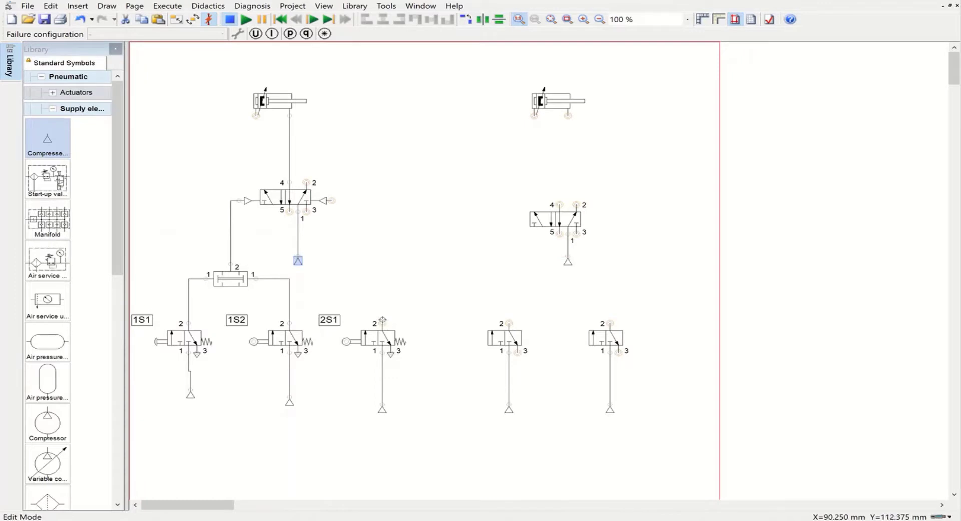
pyautogui.moveTo(382, 322)
pyautogui.mouseDown()
pyautogui.moveTo(356, 223)
pyautogui.moveTo(336, 206)
pyautogui.mouseUp()
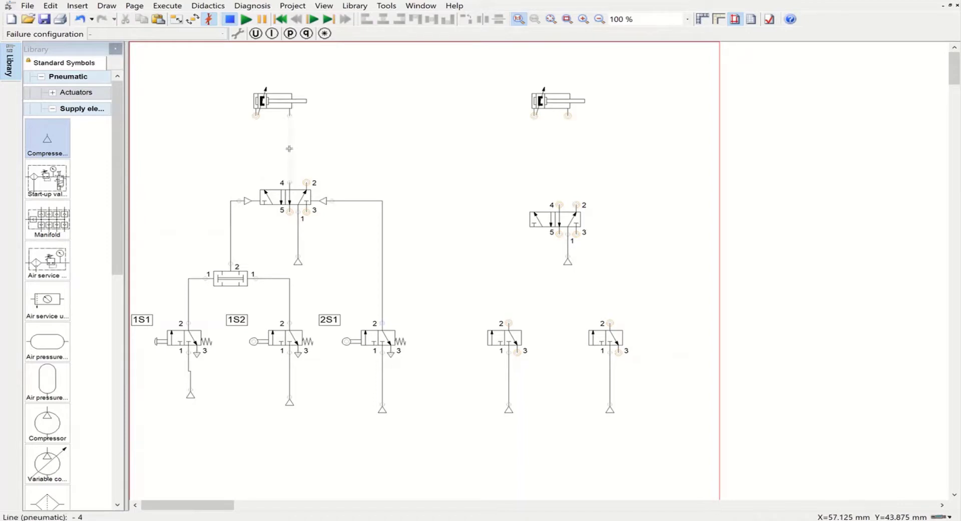
# Step: Replace the automatic cylinder line by connecting the first 5/n way valve's ports 4 and 2 to the first cylinder's left and right ports, moving the cylinder rightward
pyautogui.press('Delete')
pyautogui.moveTo(290, 182); pyautogui.dragTo(256, 116)
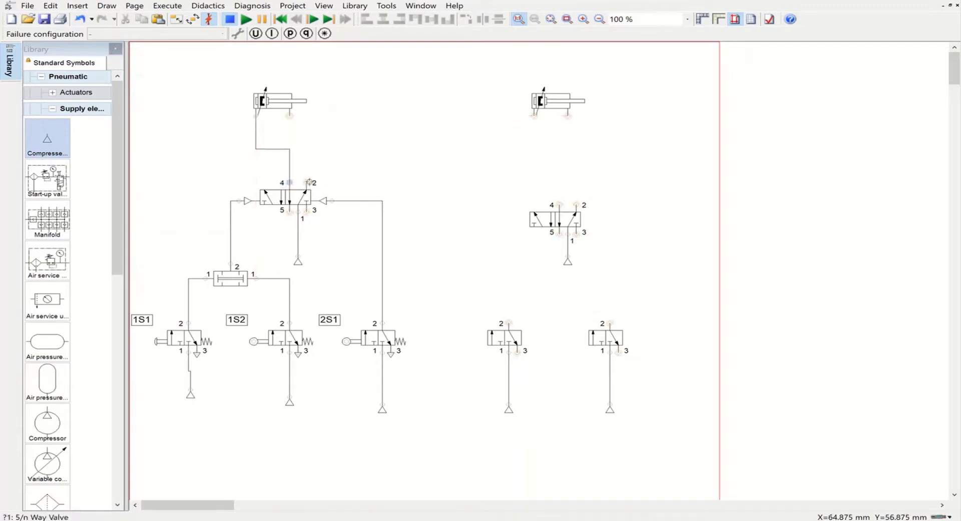
pyautogui.moveTo(307, 182); pyautogui.dragTo(300, 104)
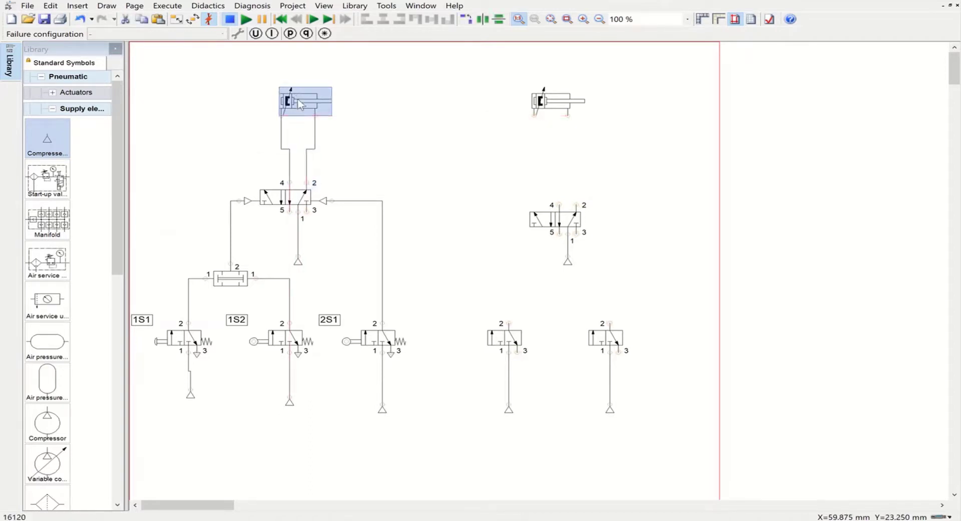
pyautogui.click(406, 139)
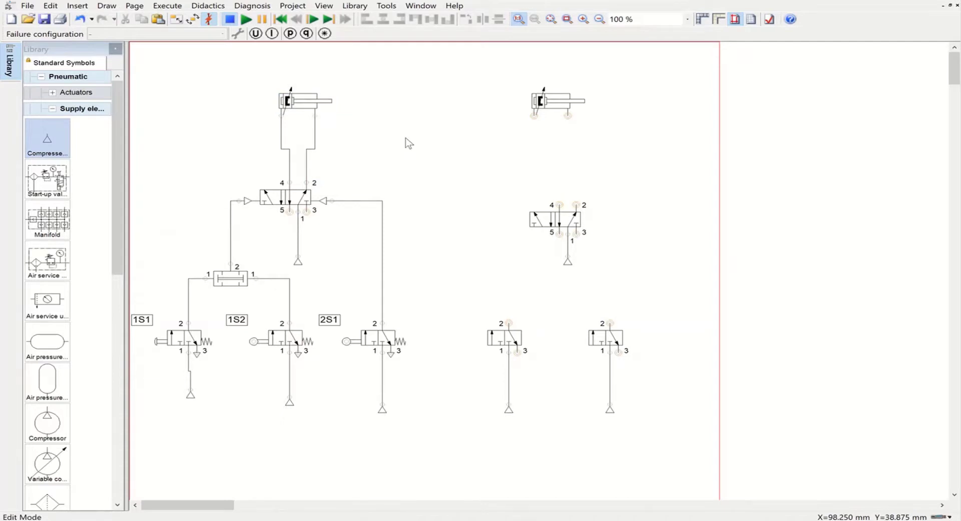
# Step: Add exhaust terminators to ports 5 and 3 of the first 5/n way valve
pyautogui.doubleClick(289, 211)
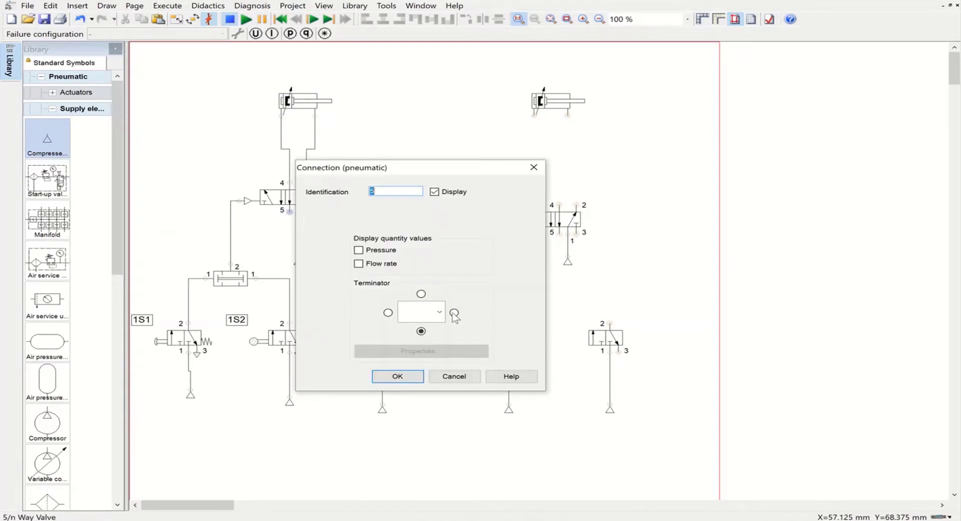
pyautogui.click(430, 312)
pyautogui.click(416, 398)
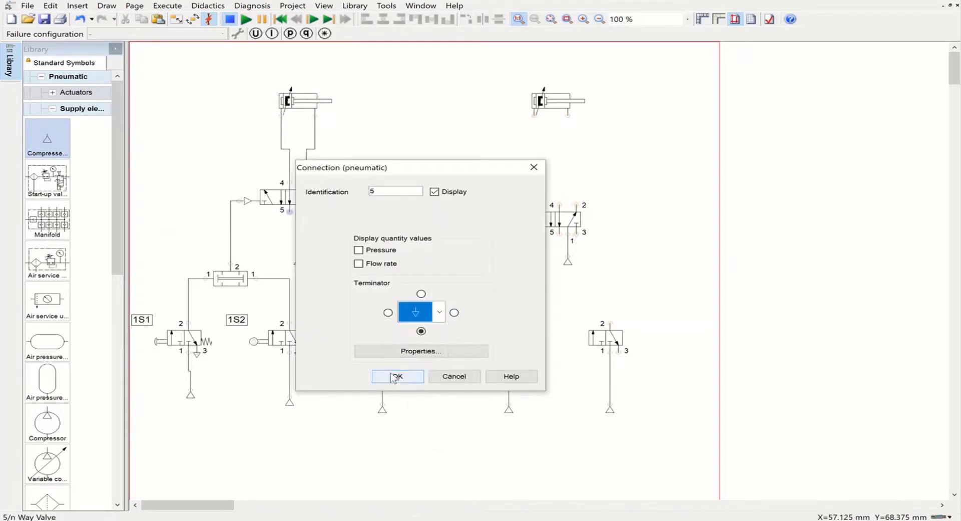
pyautogui.click(395, 375)
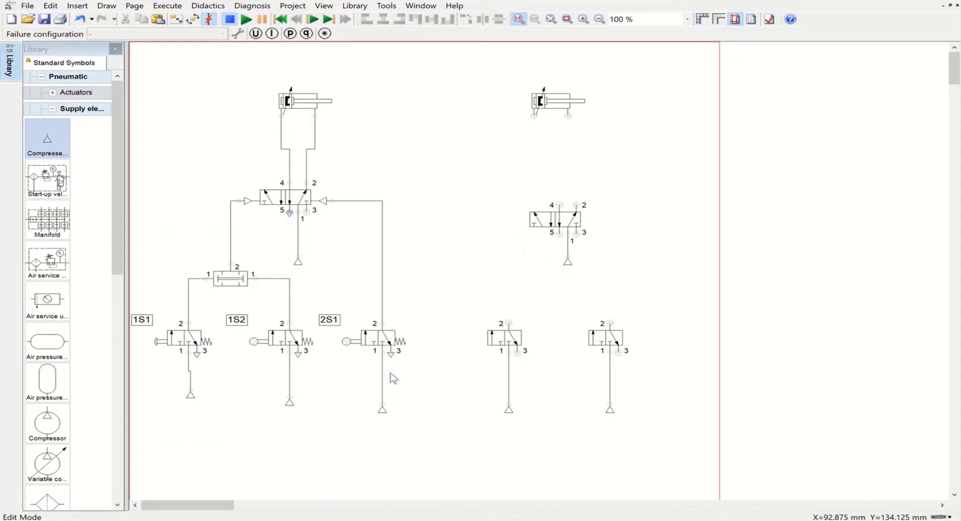
pyautogui.doubleClick(306, 213)
pyautogui.click(429, 309)
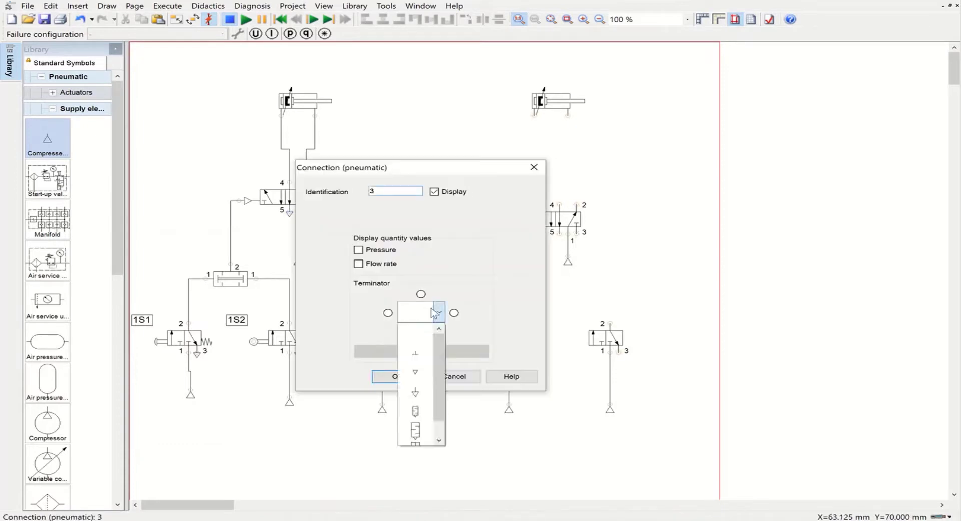
pyautogui.click(415, 394)
pyautogui.click(395, 376)
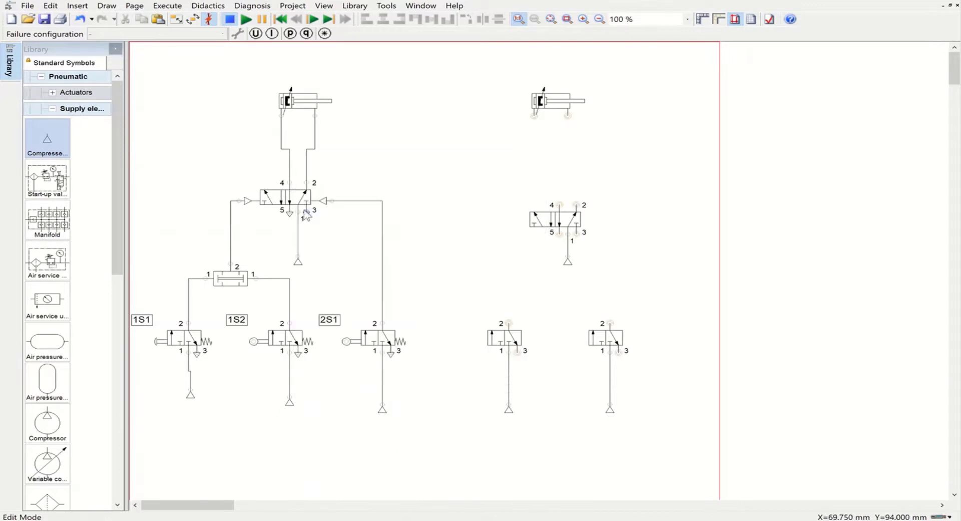
# Step: Identify the first 5/n way valve as 1V2 and display its label
pyautogui.doubleClick(288, 199)
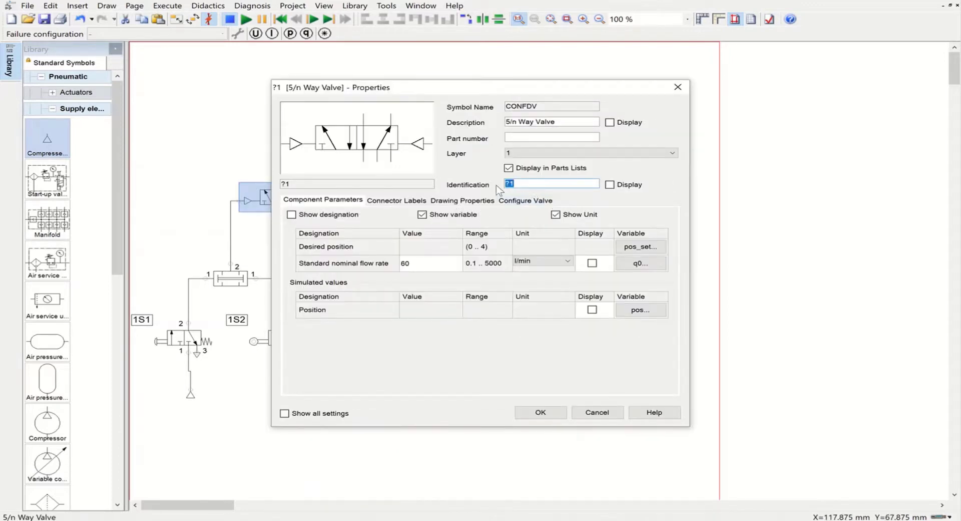
pyautogui.write('1V2')
pyautogui.click(541, 411)
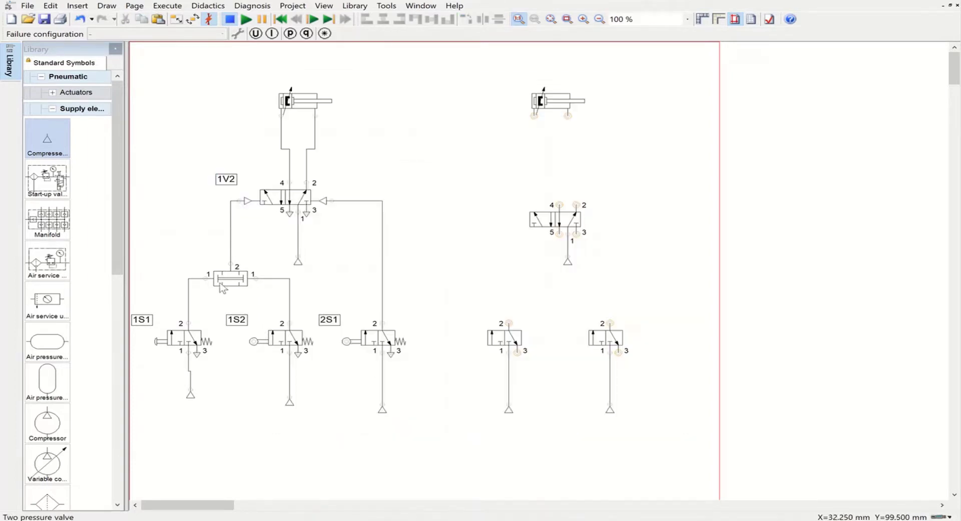
# Step: Identify the two pressure valve as 1V1 and display its label
pyautogui.click(224, 285)
pyautogui.doubleClick(224, 285)
pyautogui.doubleClick(539, 183)
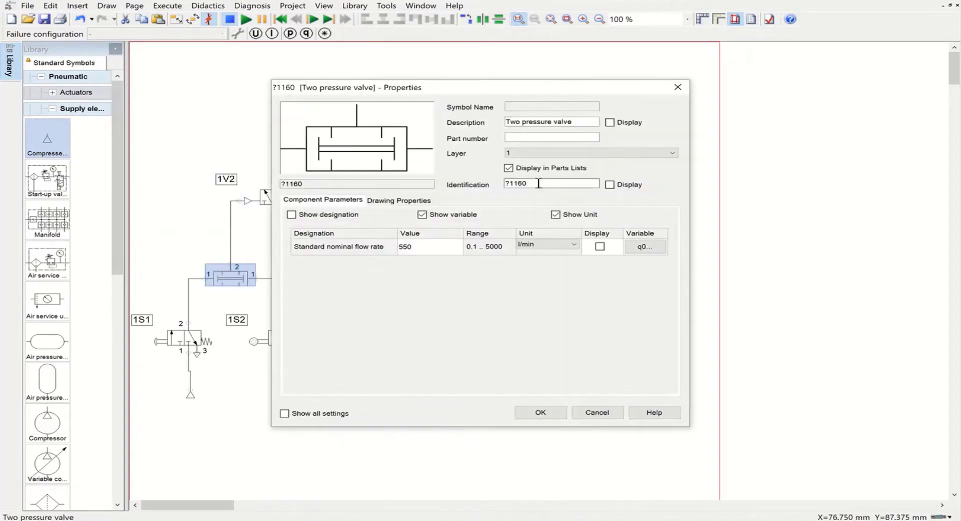
pyautogui.write('1V1')
pyautogui.click(535, 413)
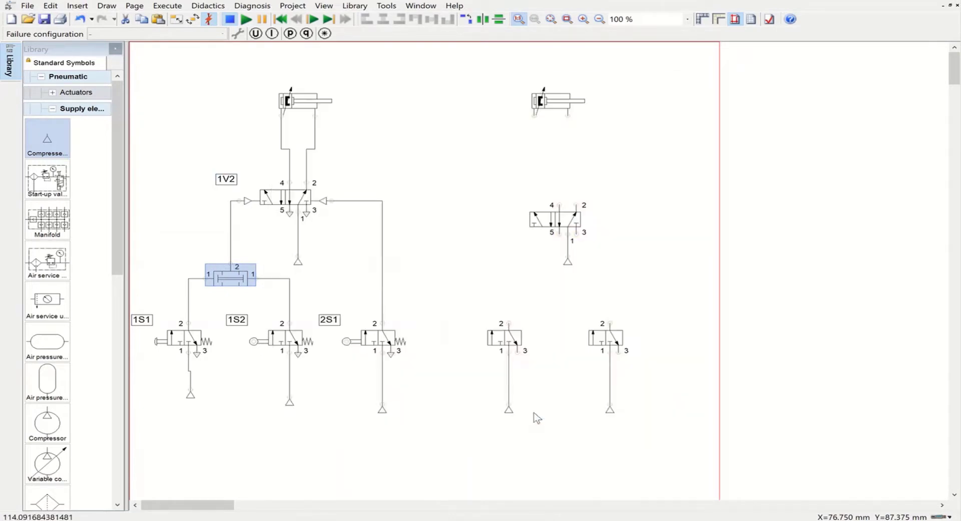
# Step: Identify the first double acting cylinder as 1A and display its label
pyautogui.click(312, 105)
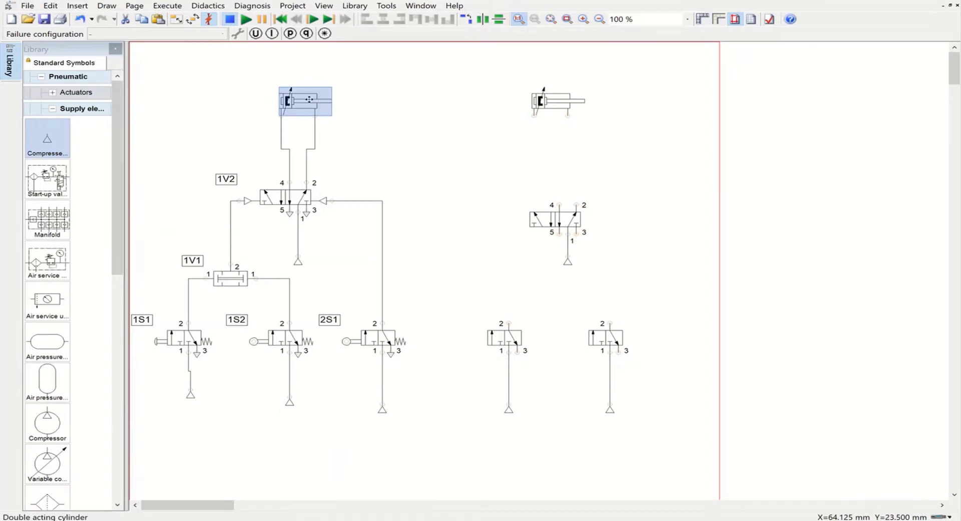
pyautogui.doubleClick(309, 99)
pyautogui.doubleClick(534, 183)
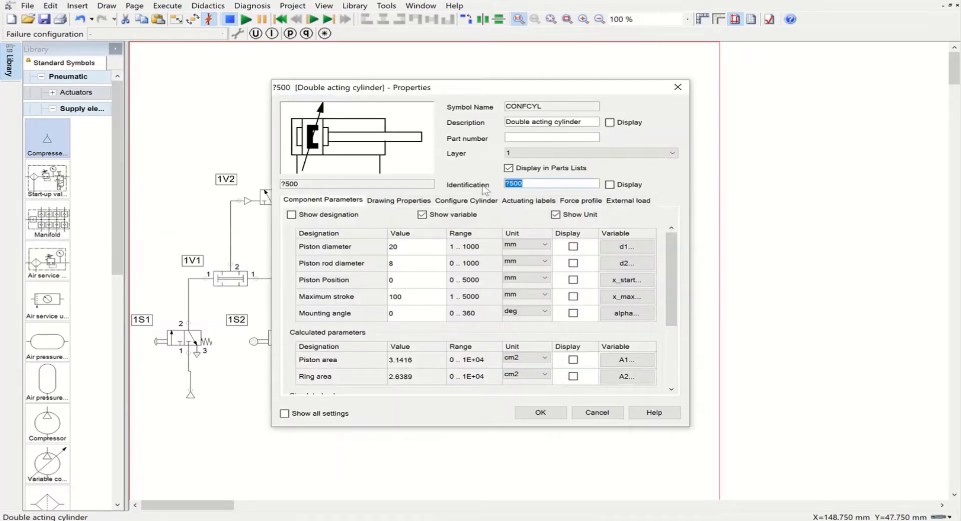
pyautogui.write('1A')
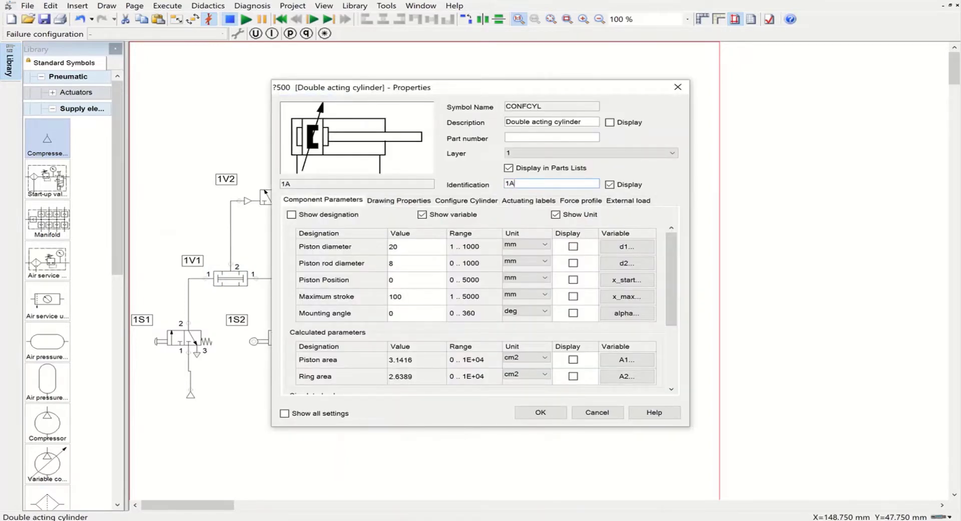
pyautogui.click(541, 412)
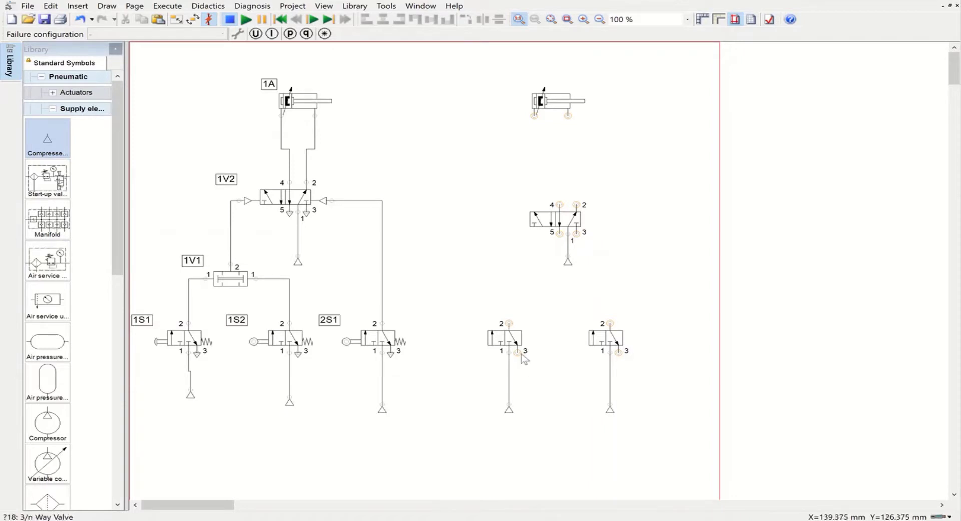
# Step: Configure the fourth 3/n way valve with mechanical roller actuation on its left side and a spring return on its right
pyautogui.doubleClick(509, 346)
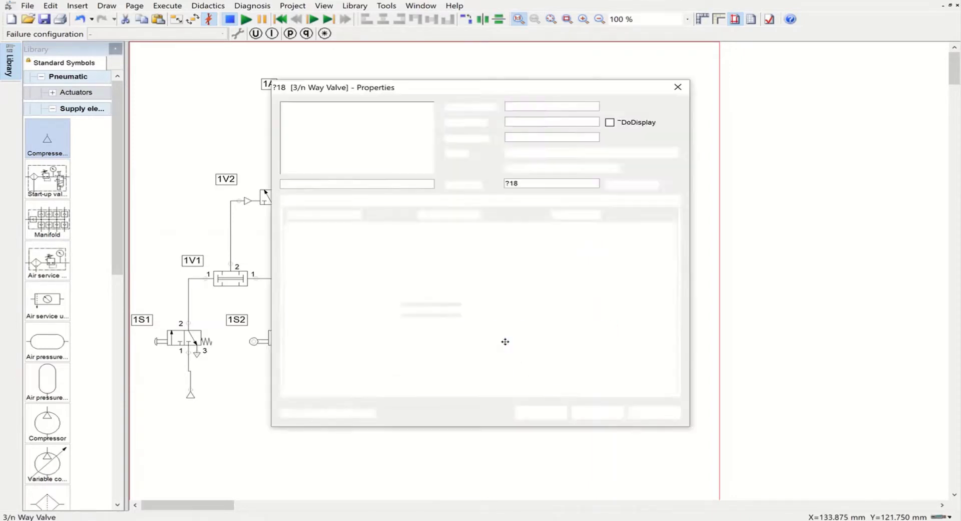
pyautogui.click(531, 206)
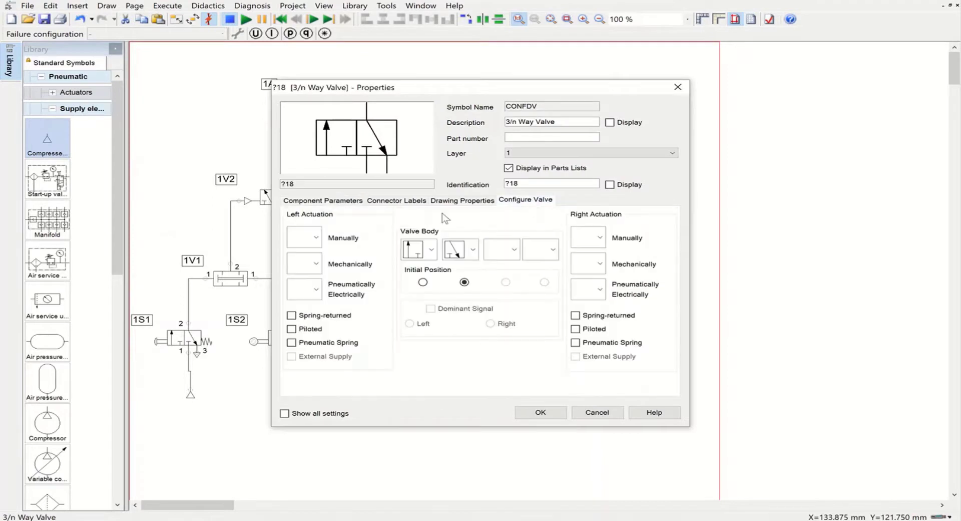
pyautogui.click(316, 263)
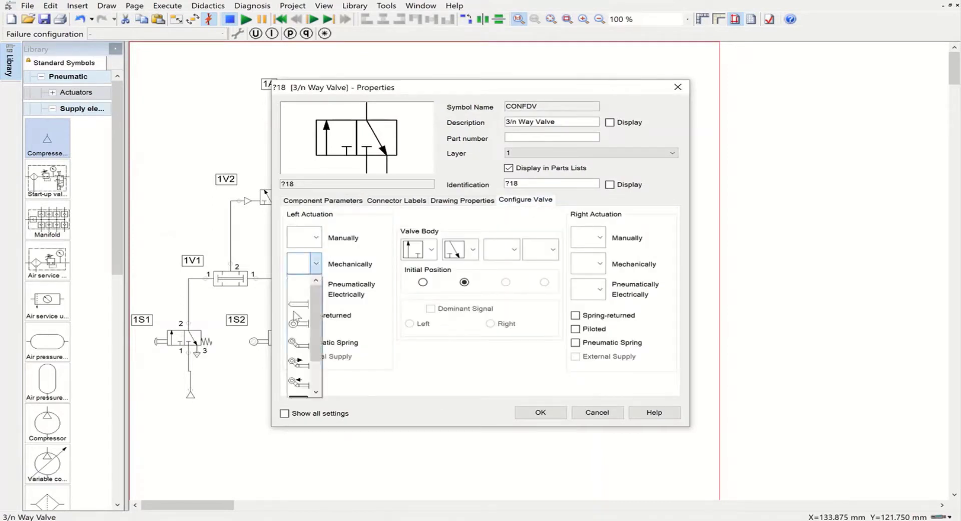
pyautogui.click(299, 323)
pyautogui.click(575, 315)
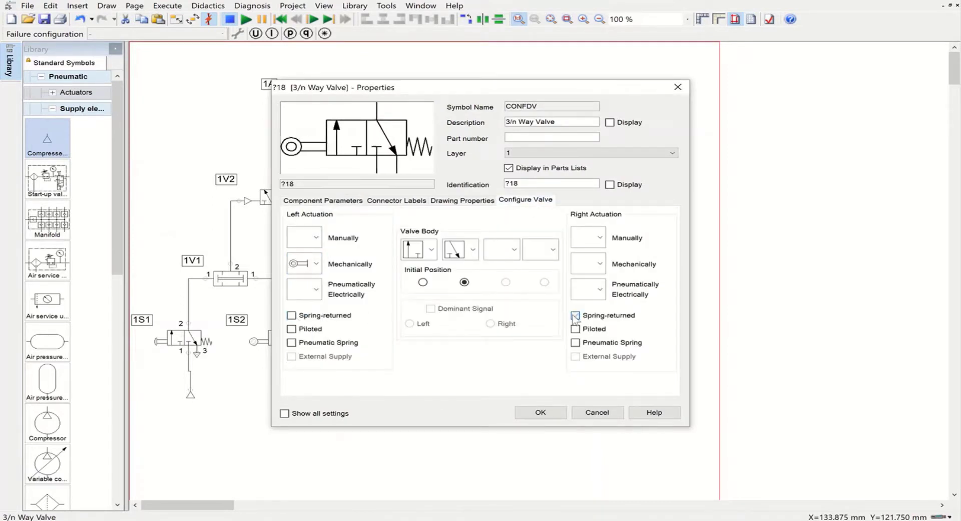
pyautogui.click(541, 411)
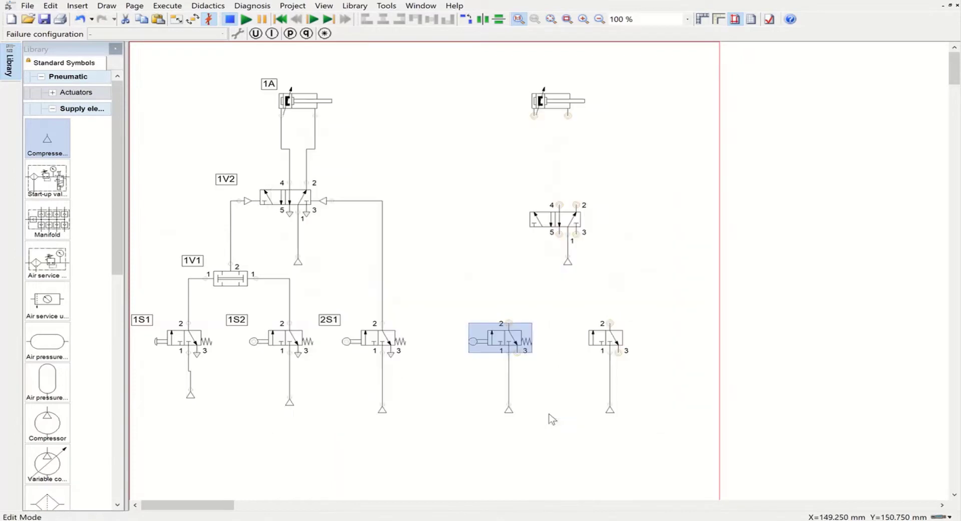
# Step: Configure the fifth 3/n way valve with mechanical roller actuation on its left side and a spring return on its right
pyautogui.doubleClick(596, 341)
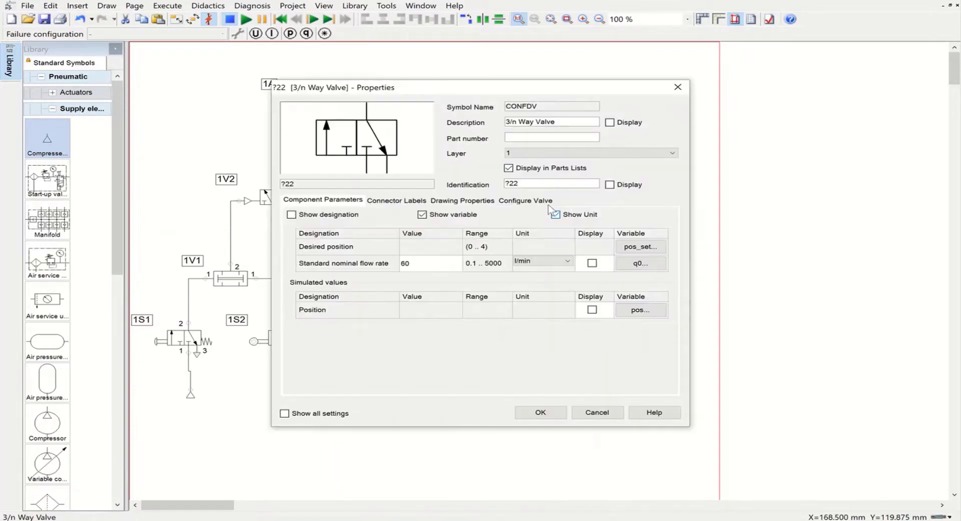
pyautogui.click(548, 203)
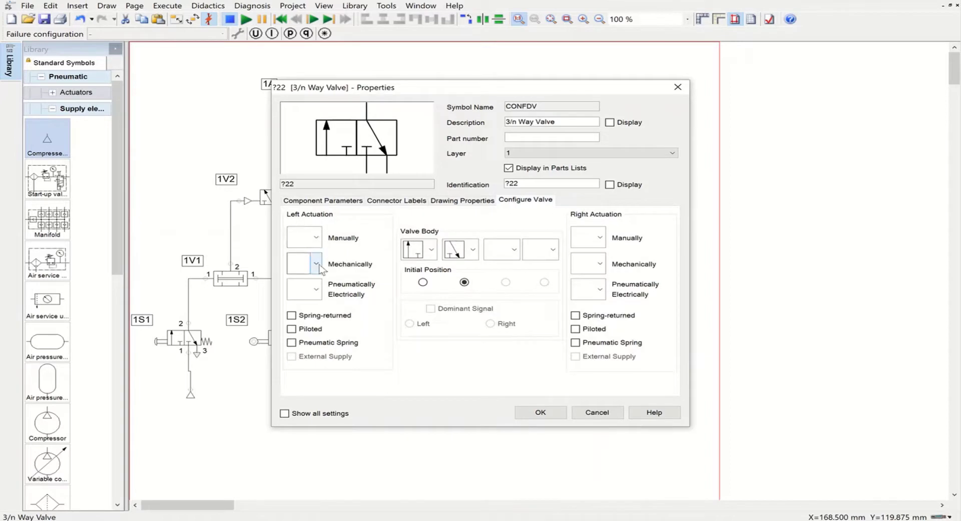
pyautogui.click(316, 263)
pyautogui.click(307, 321)
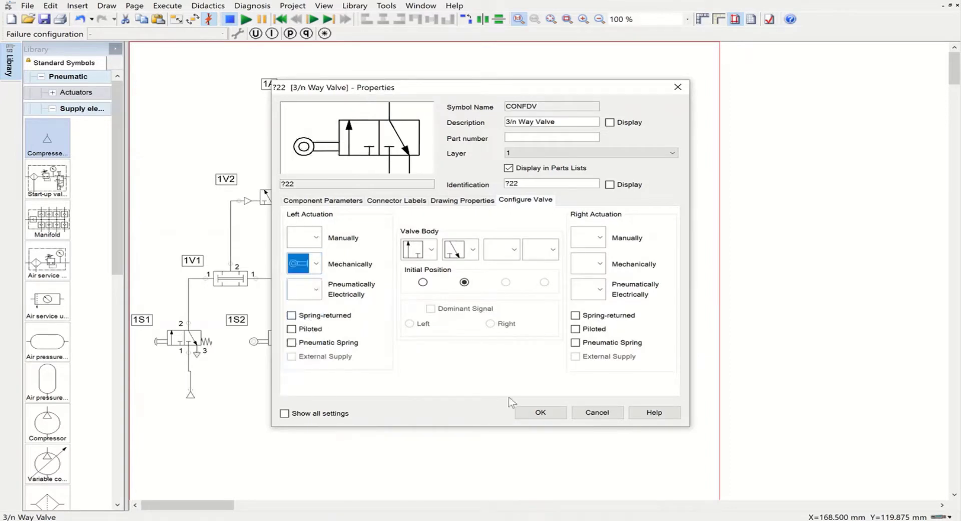
pyautogui.click(575, 315)
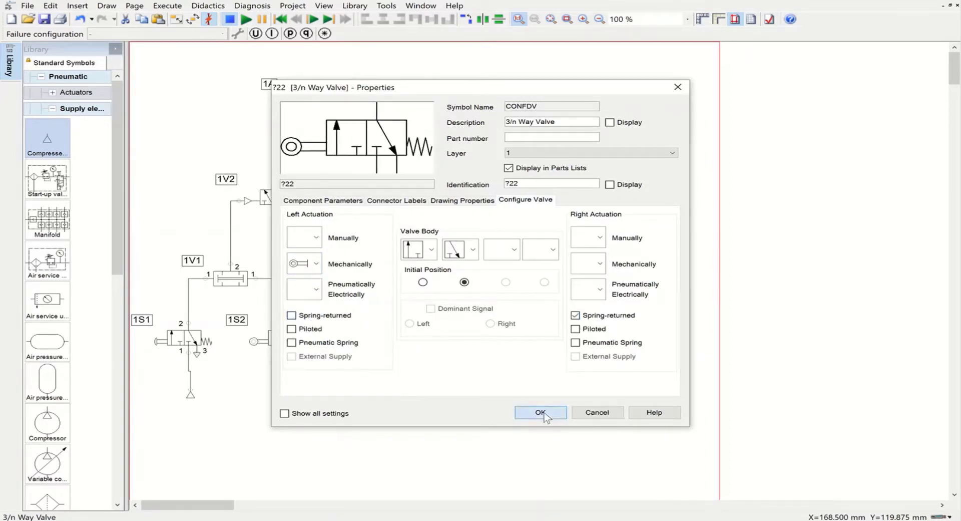
pyautogui.click(544, 412)
# Step: Configure the second 5/n way valve with pneumatic pilot actuation on both its left and right sides
pyautogui.doubleClick(550, 218)
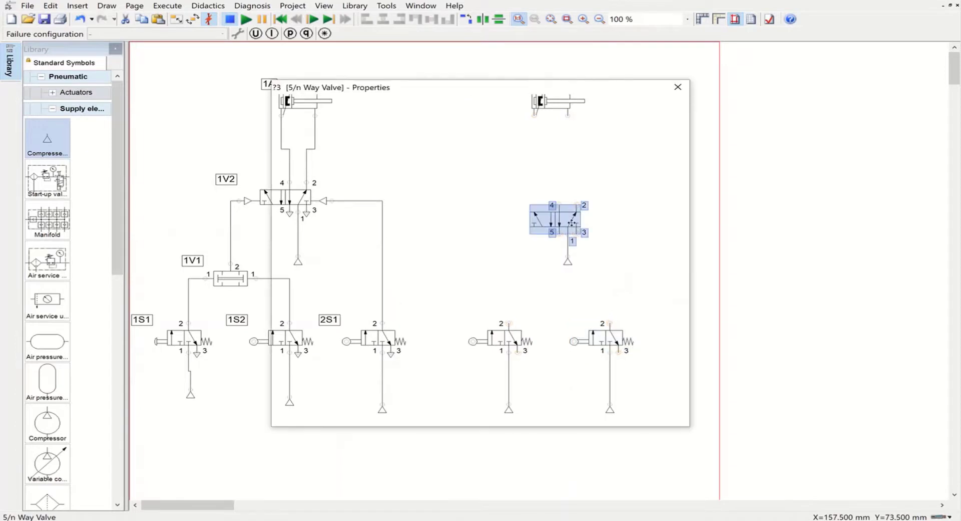
pyautogui.click(539, 201)
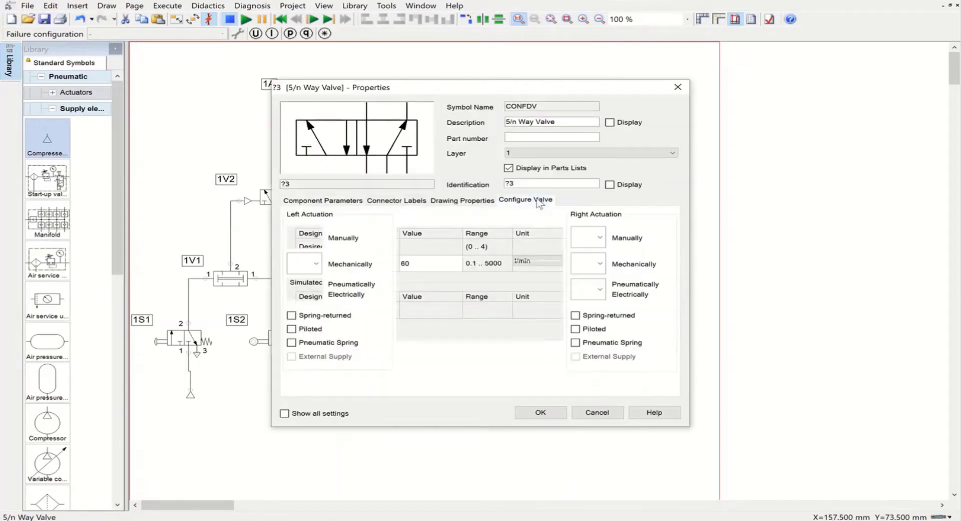
pyautogui.click(305, 288)
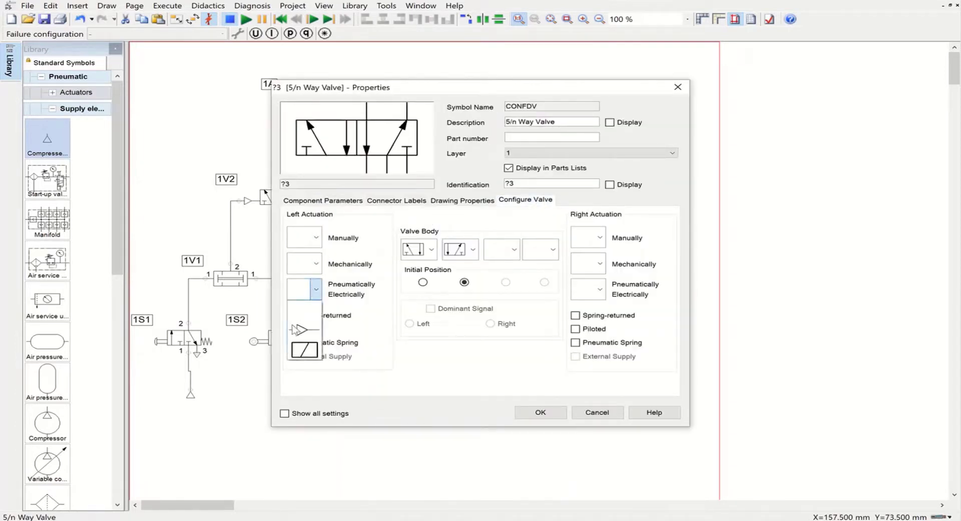
pyautogui.click(294, 330)
pyautogui.click(581, 291)
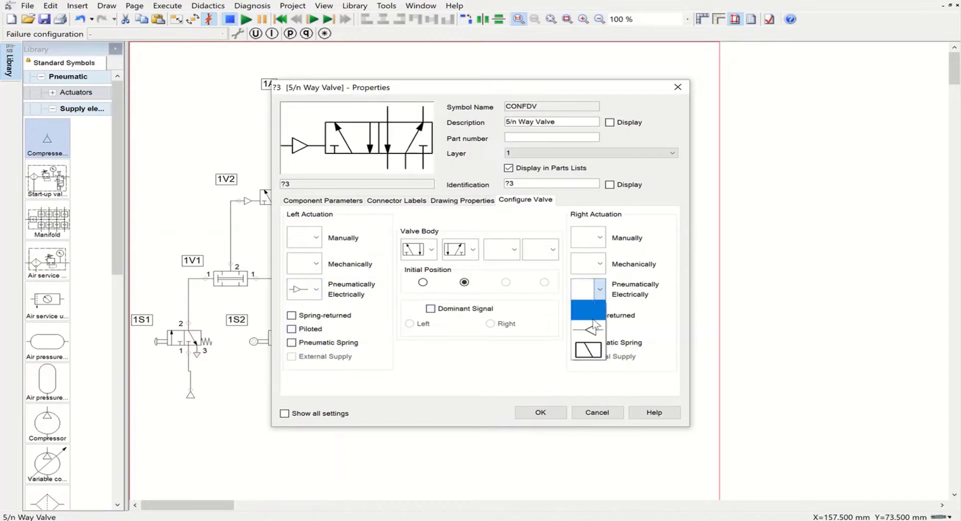
pyautogui.click(585, 311)
pyautogui.click(547, 411)
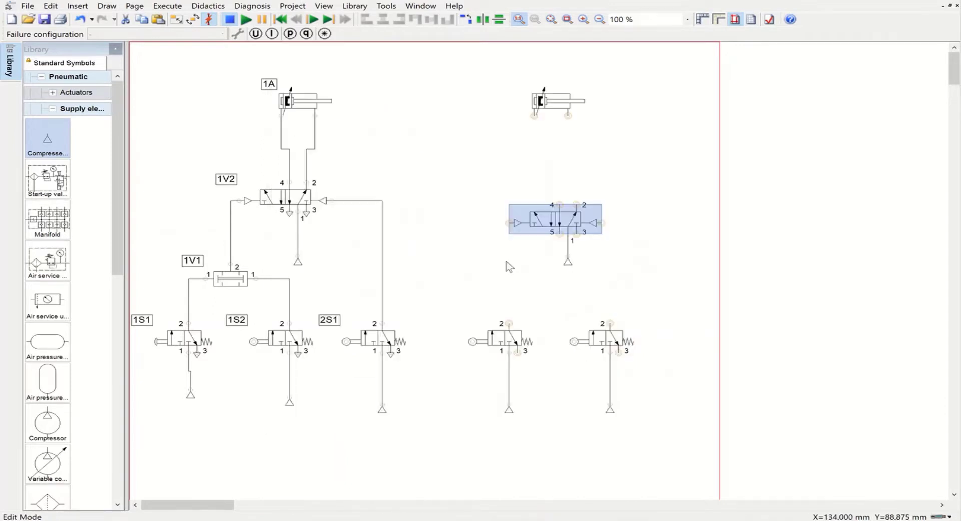
# Step: Shift the fourth 3/n way valve and its supply leftward, and connect the fourth and fifth valves' port 2 to the second 5/n valve's left and right pilots
pyautogui.moveTo(506, 344); pyautogui.dragTo(496, 367)
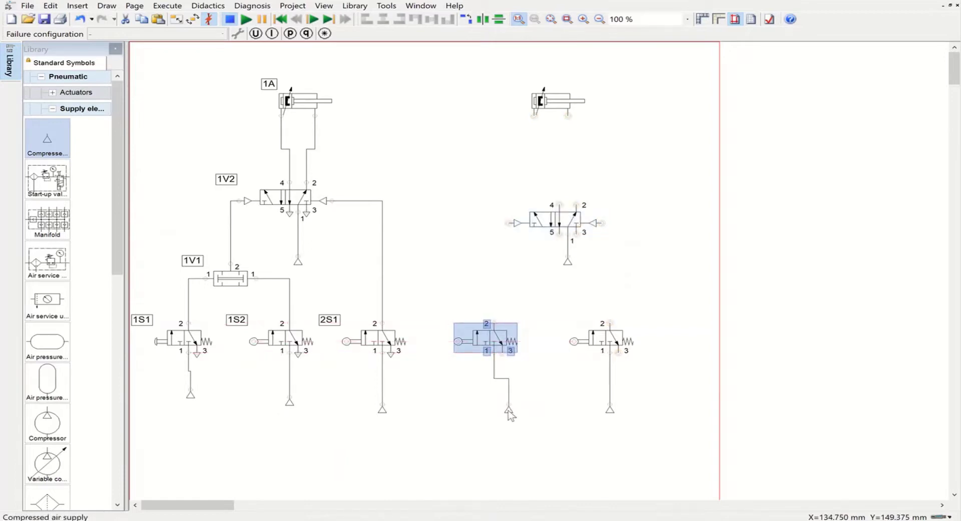
pyautogui.moveTo(509, 411); pyautogui.dragTo(494, 409)
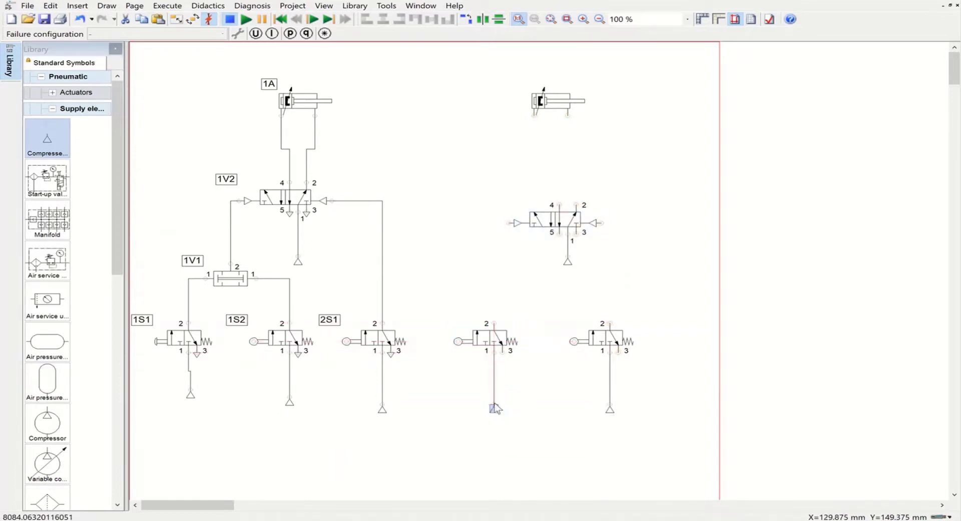
pyautogui.moveTo(509, 223)
pyautogui.mouseDown()
pyautogui.moveTo(489, 300)
pyautogui.moveTo(494, 323)
pyautogui.mouseUp()
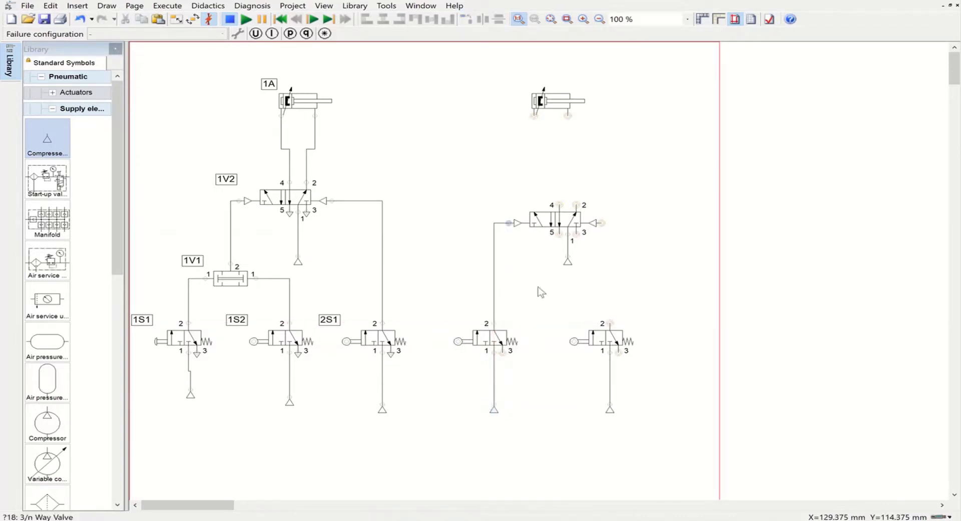
pyautogui.moveTo(601, 278); pyautogui.dragTo(611, 324)
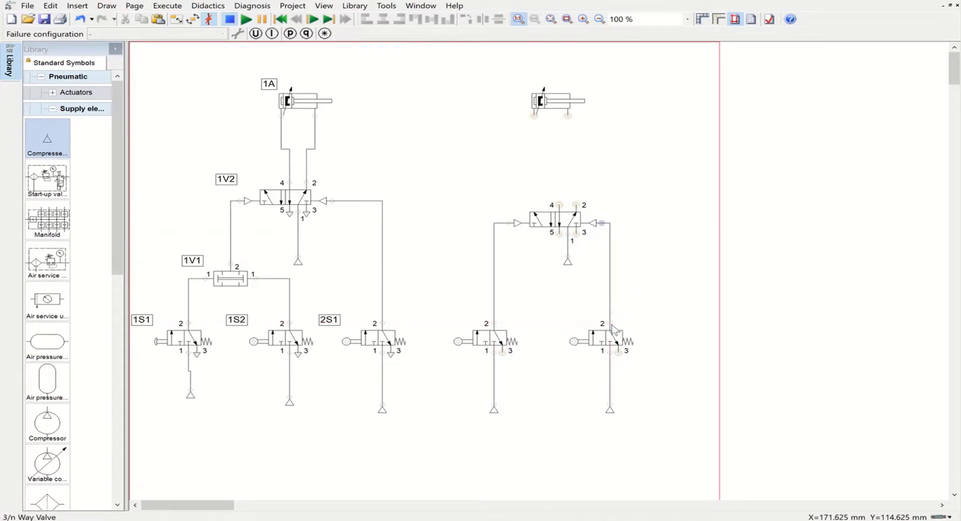
# Step: Add exhaust terminators to port 3 of the fourth and fifth 3/n way valves
pyautogui.doubleClick(502, 352)
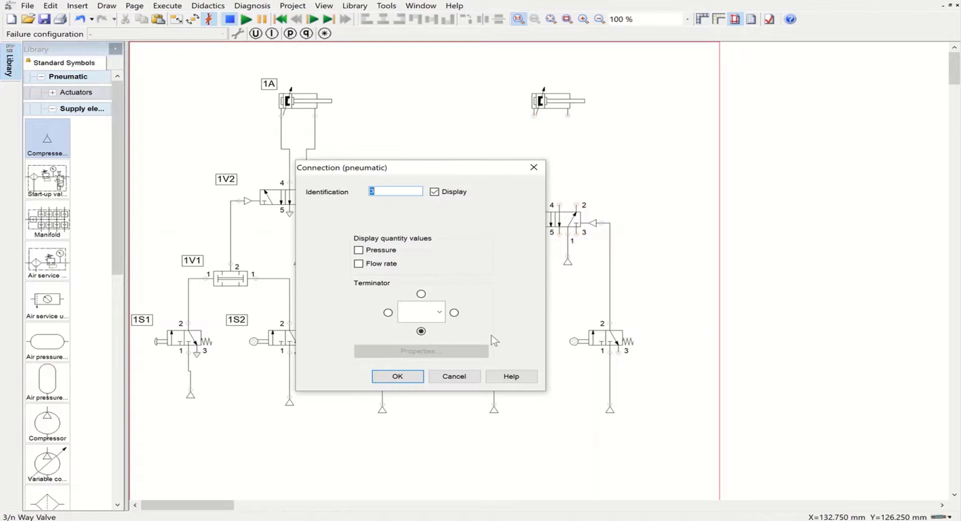
pyautogui.click(438, 311)
pyautogui.click(417, 391)
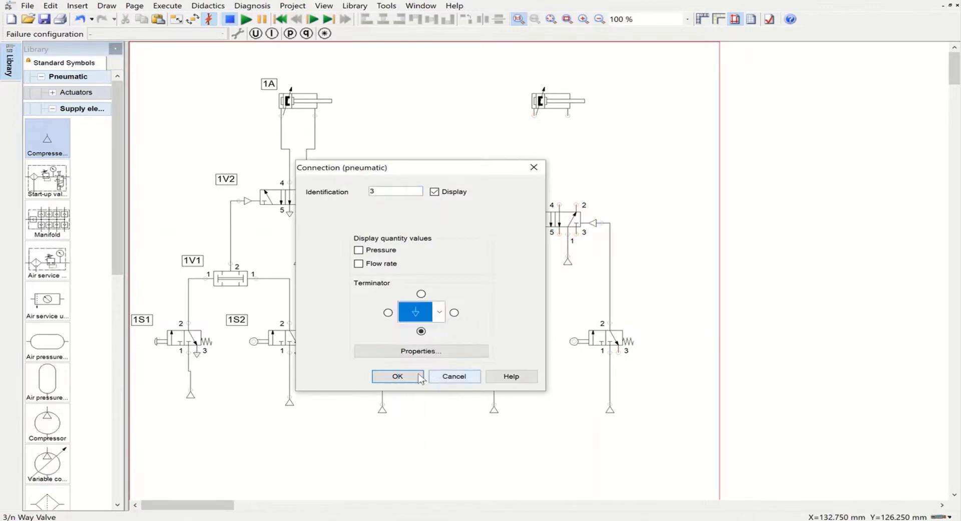
pyautogui.click(396, 375)
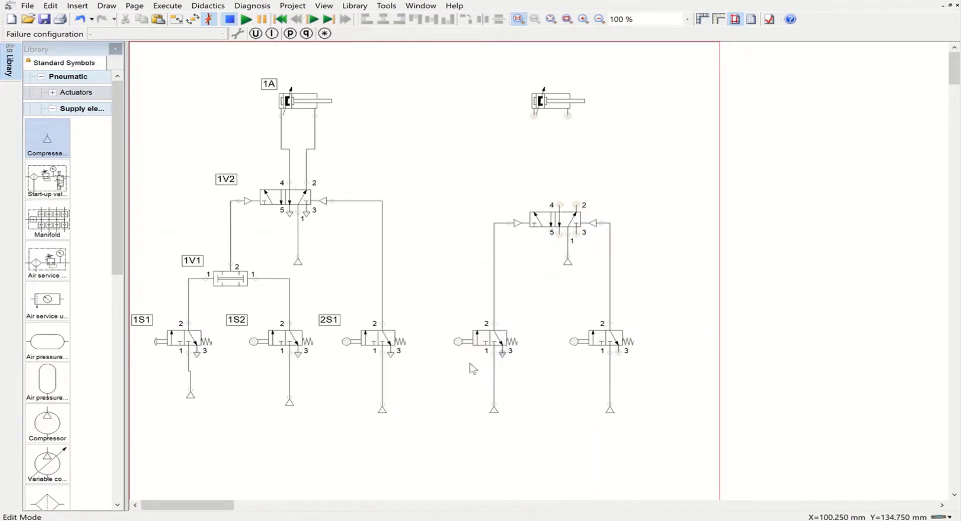
pyautogui.doubleClick(618, 351)
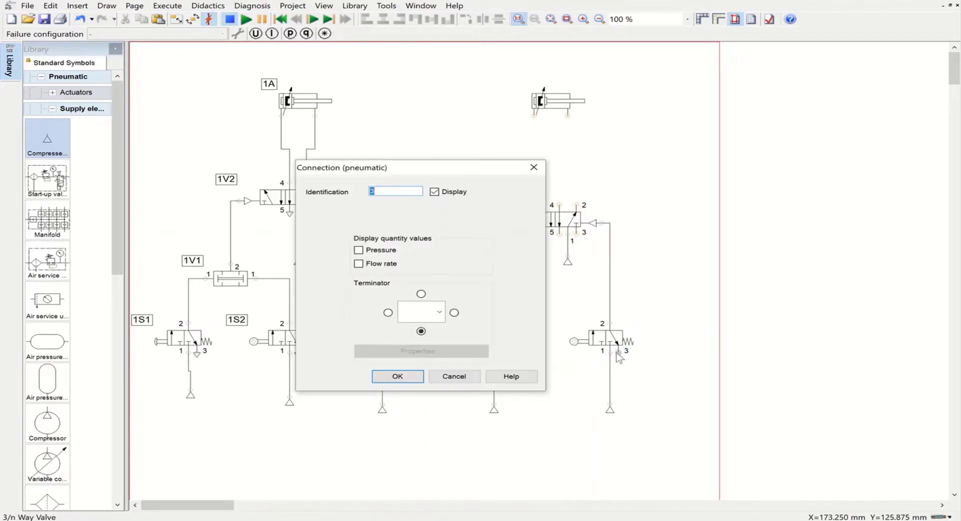
pyautogui.click(439, 312)
pyautogui.click(416, 391)
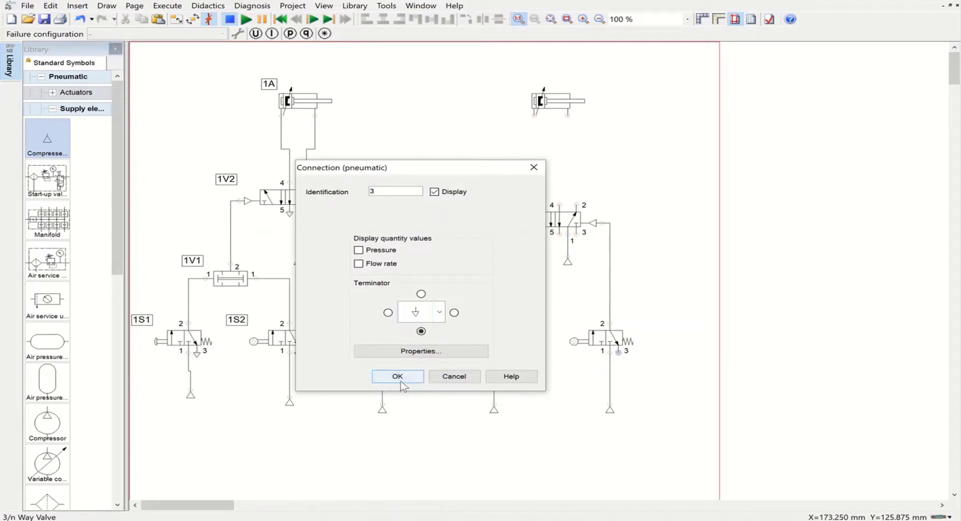
pyautogui.click(395, 376)
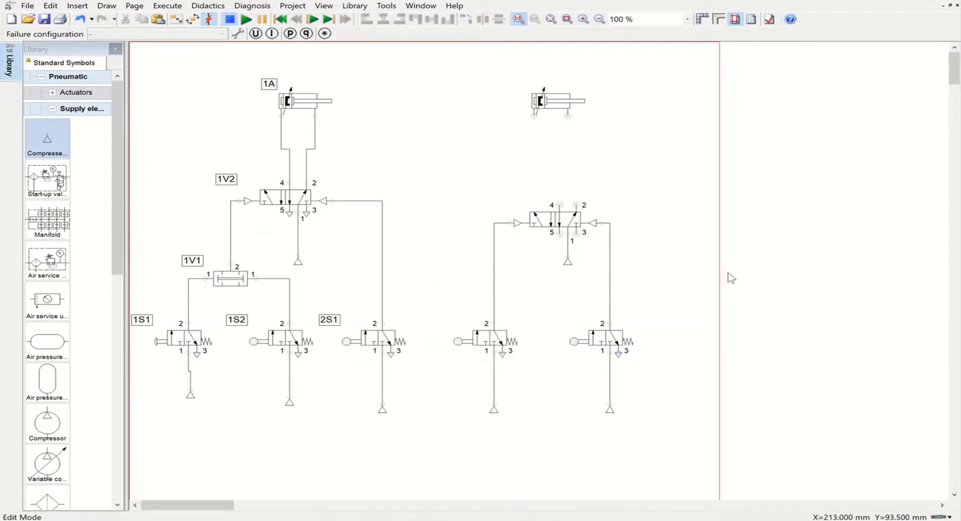
# Step: Connect the second 5/n way valve's ports 4 and 2 to the second cylinder's left and right ports, with the cylinder shifted slightly rightward
pyautogui.moveTo(558, 205); pyautogui.dragTo(568, 104)
pyautogui.moveTo(578, 205); pyautogui.dragTo(584, 115)
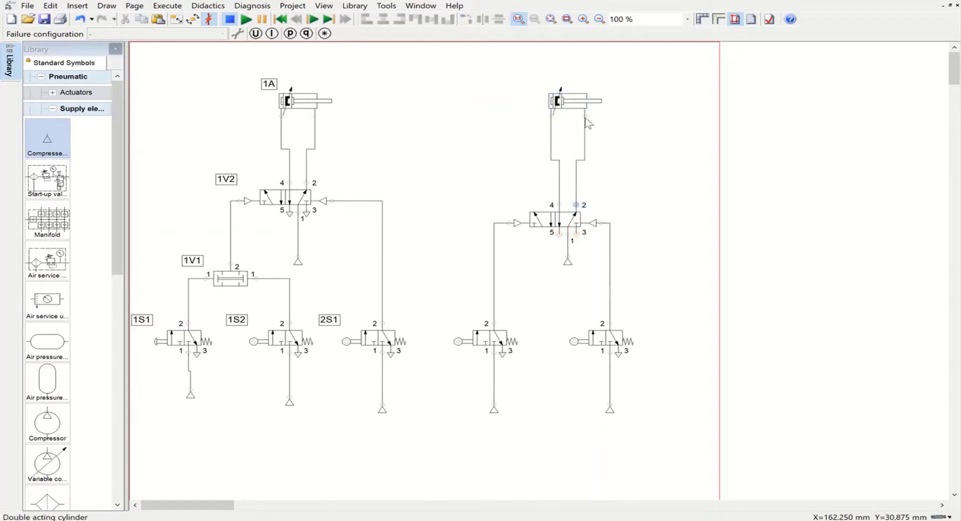
# Step: Add exhaust terminators to ports 5 and 3 of the second 5/n way valve
pyautogui.doubleClick(558, 234)
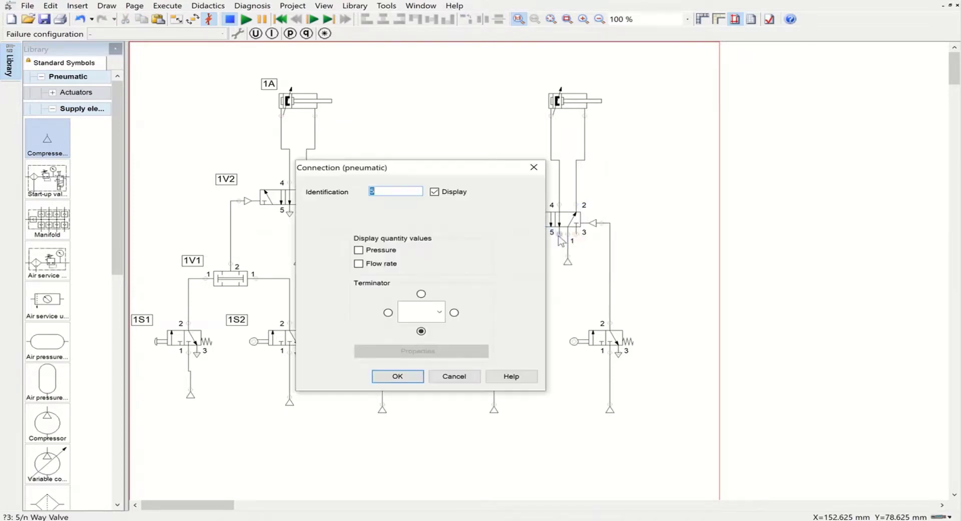
pyautogui.click(431, 315)
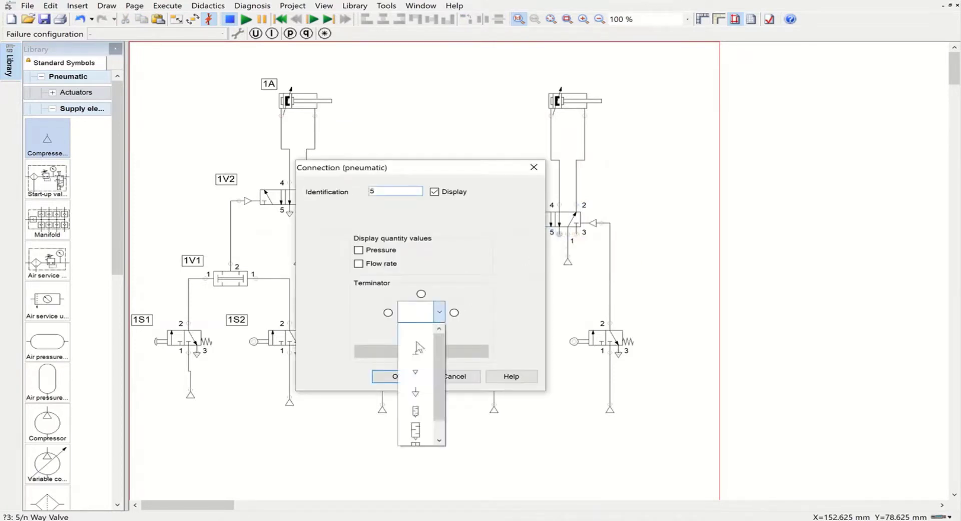
pyautogui.click(415, 391)
pyautogui.click(386, 376)
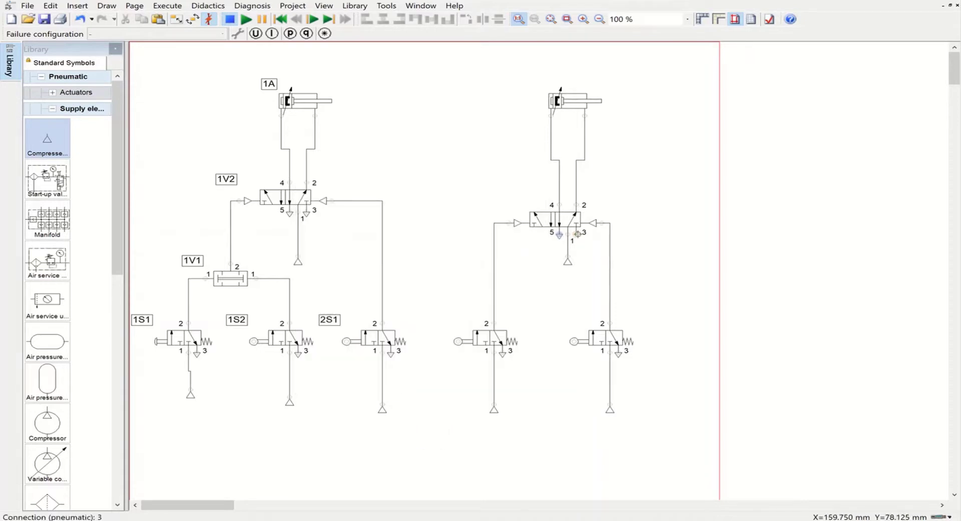
pyautogui.doubleClick(577, 234)
pyautogui.click(442, 316)
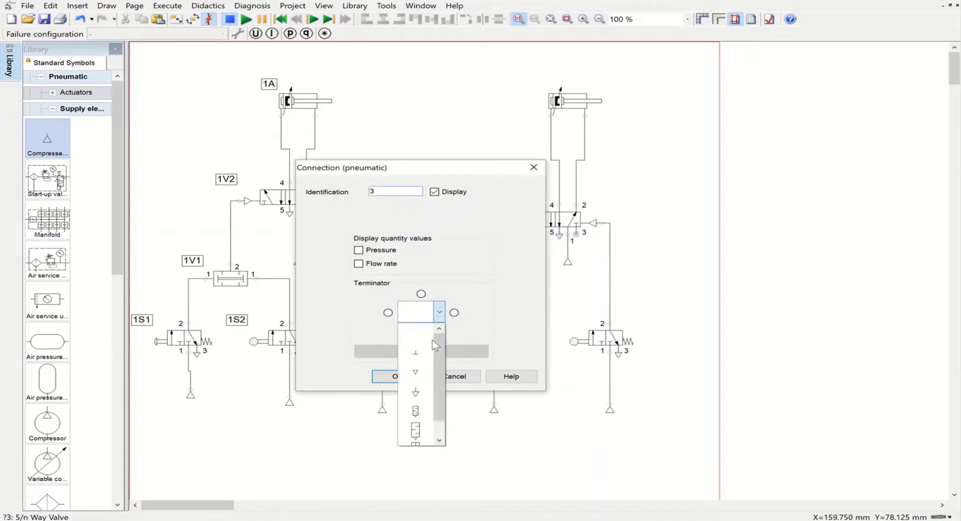
pyautogui.click(415, 391)
pyautogui.click(397, 376)
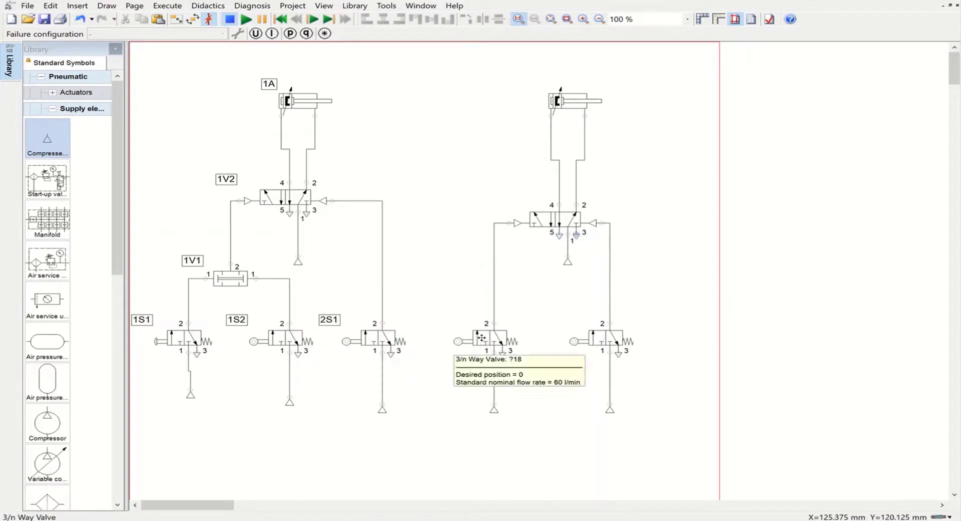
# Step: Identify the fourth and fifth 3/n way valves as 1S3 and 2S2, with both identifications displayed
pyautogui.doubleClick(484, 343)
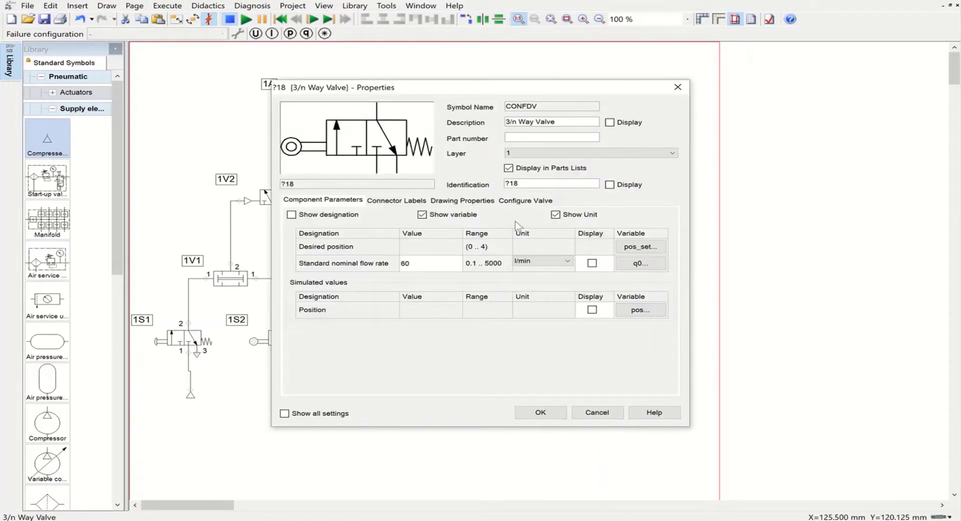
pyautogui.moveTo(532, 182); pyautogui.dragTo(484, 182)
pyautogui.write('1S3')
pyautogui.click(541, 412)
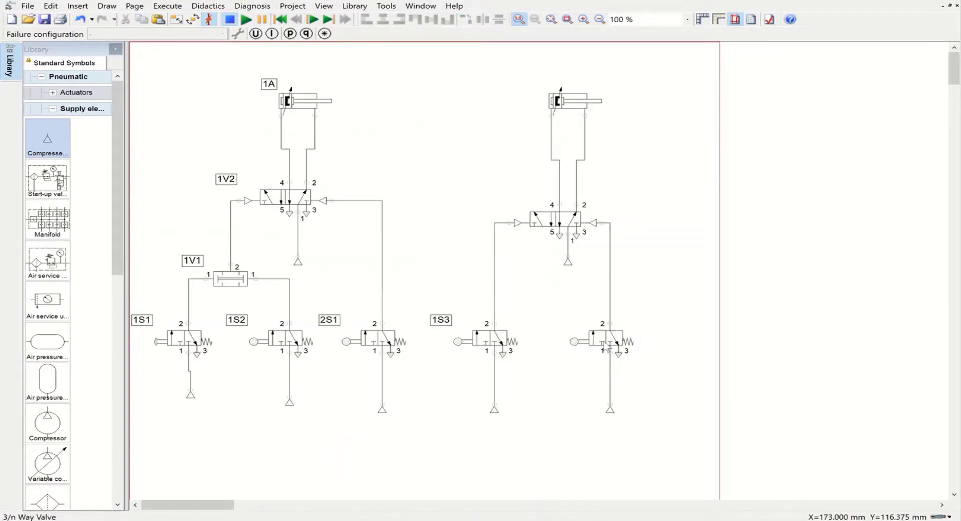
pyautogui.doubleClick(606, 338)
pyautogui.moveTo(536, 183); pyautogui.dragTo(477, 186)
pyautogui.write('2S2')
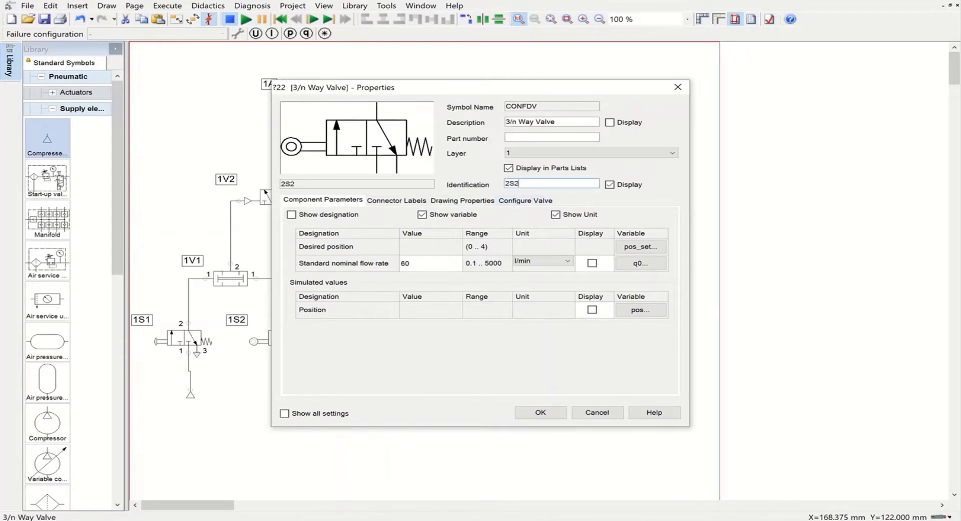
pyautogui.click(544, 412)
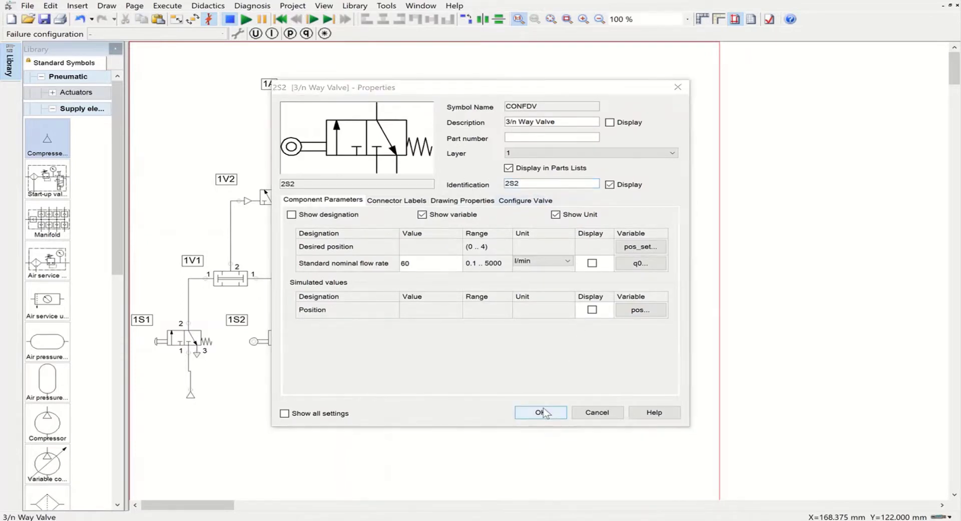
pyautogui.click(493, 347)
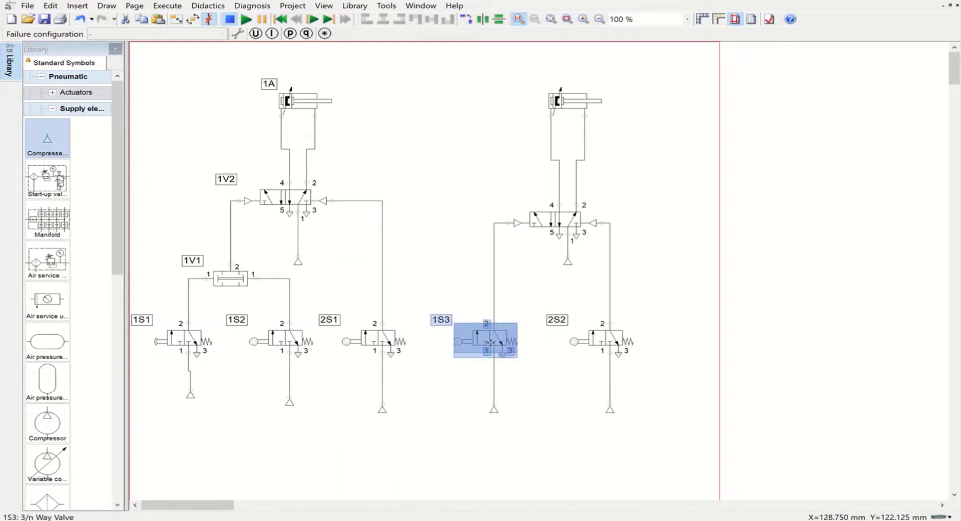
pyautogui.doubleClick(493, 347)
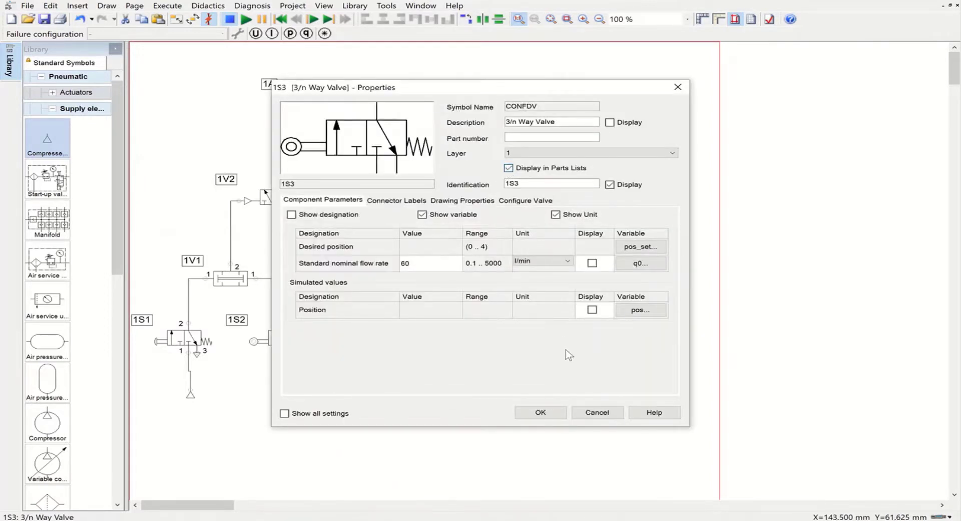
pyautogui.click(548, 415)
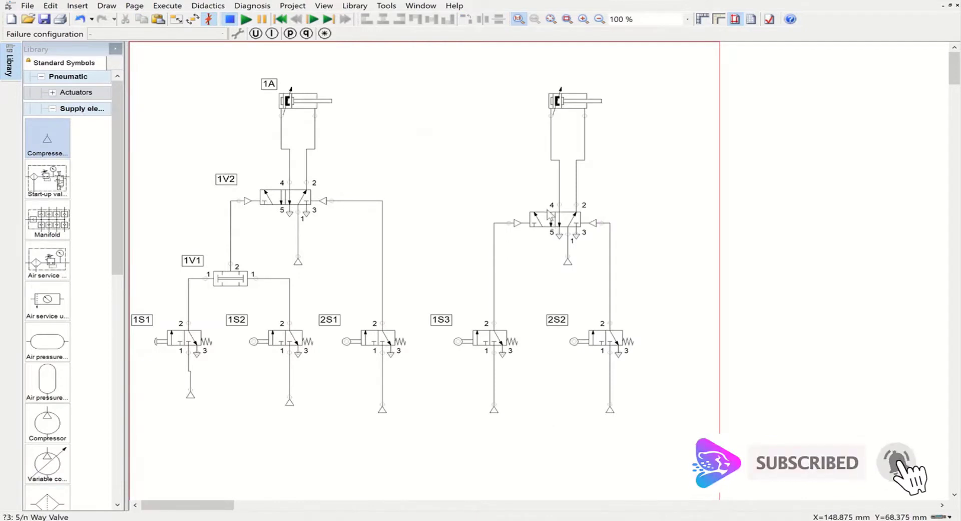
# Step: Identify the second 5/n way valve as 2V1 and the second cylinder as 2A, displaying both identifications
pyautogui.doubleClick(556, 229)
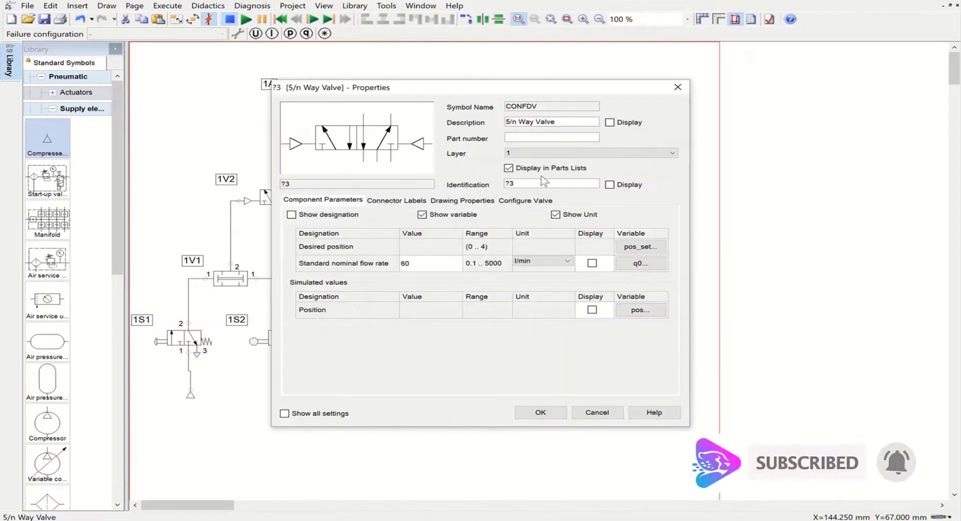
pyautogui.doubleClick(544, 182)
pyautogui.write('2V1')
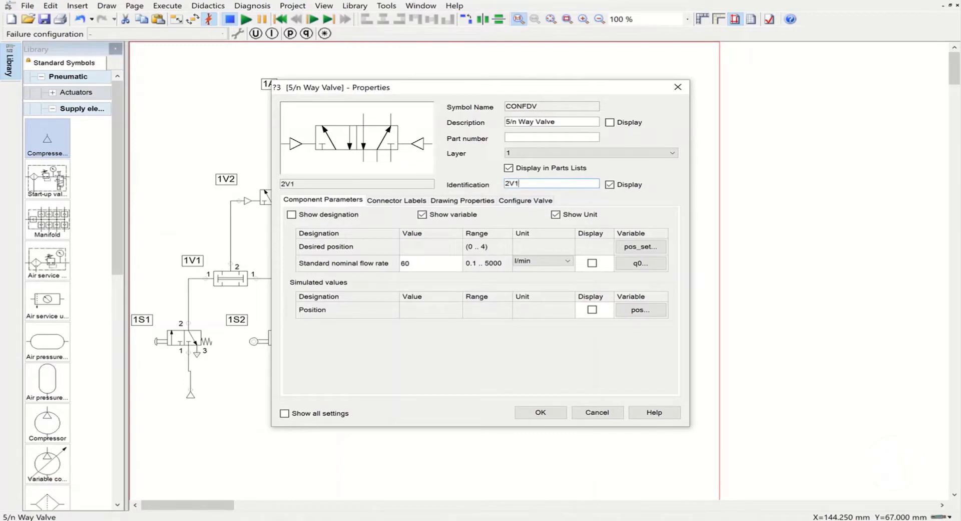
pyautogui.click(553, 412)
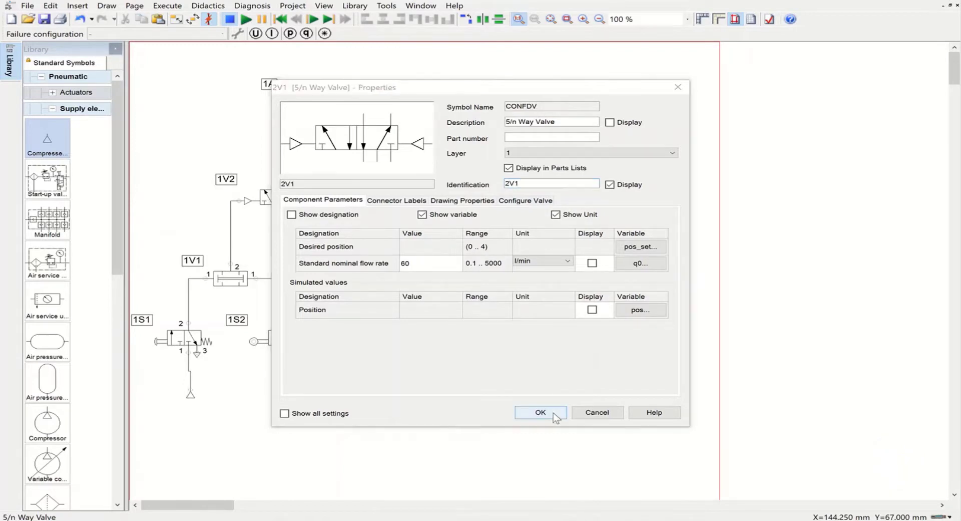
pyautogui.doubleClick(576, 101)
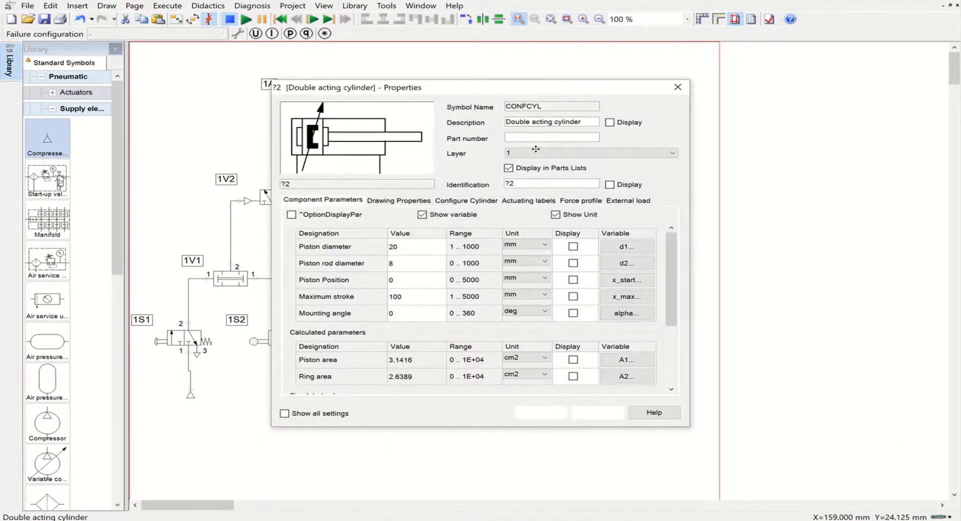
pyautogui.moveTo(527, 185); pyautogui.dragTo(505, 188)
pyautogui.write('2A')
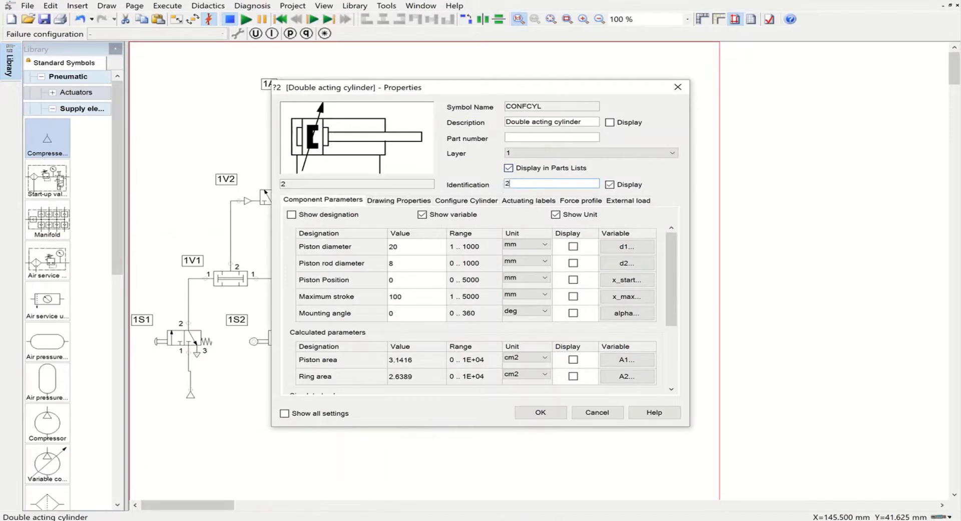
pyautogui.click(610, 184)
pyautogui.click(542, 412)
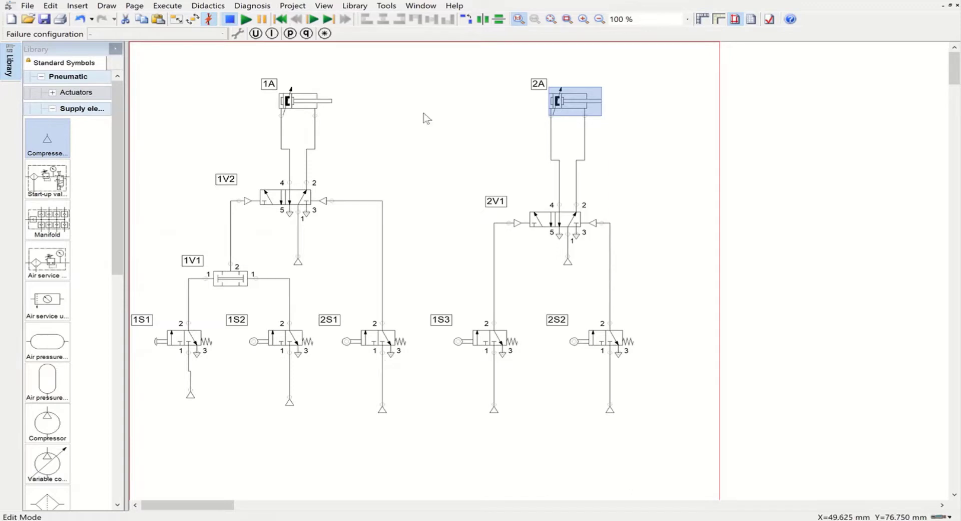
# Step: Add actuating labels to cylinder 1A: 1S2 starting at 0 mm and 1S3 starting at 100 mm
pyautogui.doubleClick(300, 104)
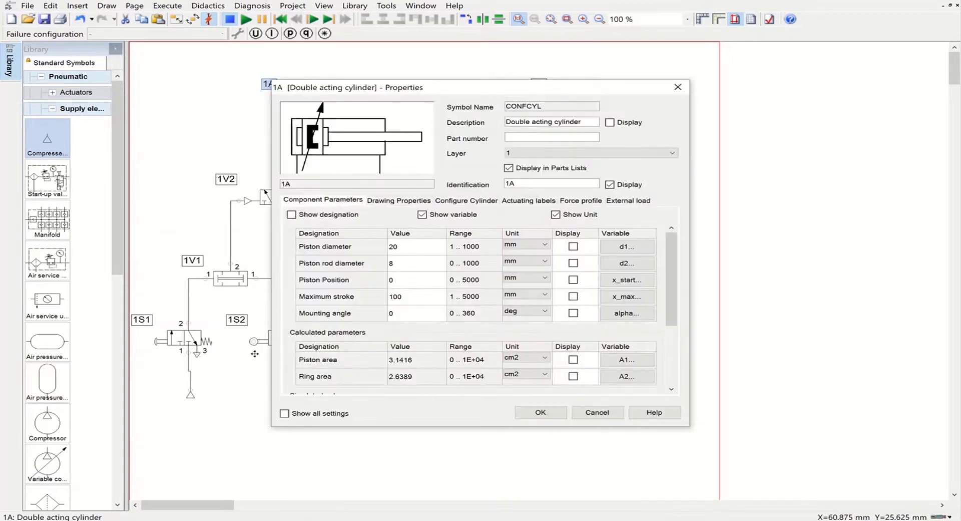
pyautogui.click(532, 202)
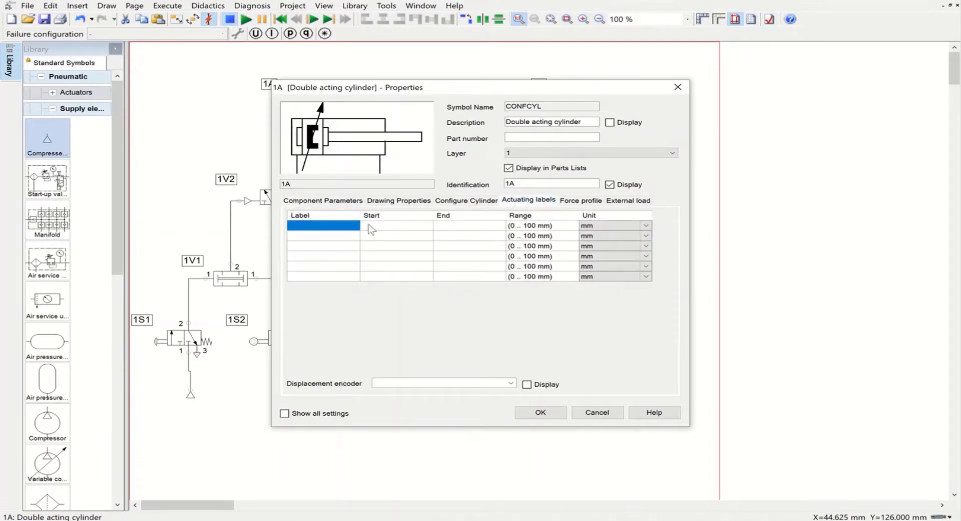
pyautogui.click(347, 229)
pyautogui.write('1')
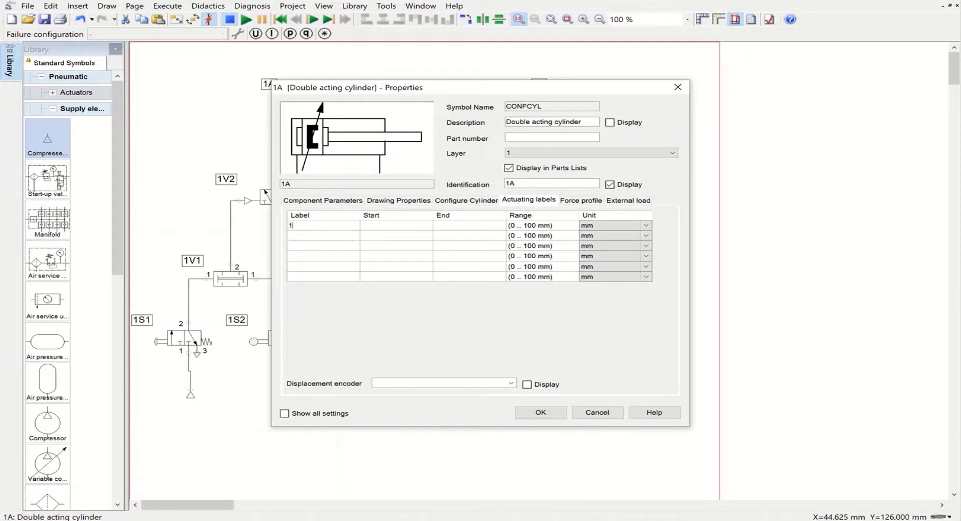
pyautogui.write('S2')
pyautogui.click(391, 227)
pyautogui.write('0')
pyautogui.write('1S3')
pyautogui.click(396, 234)
pyautogui.write('100')
pyautogui.click(562, 415)
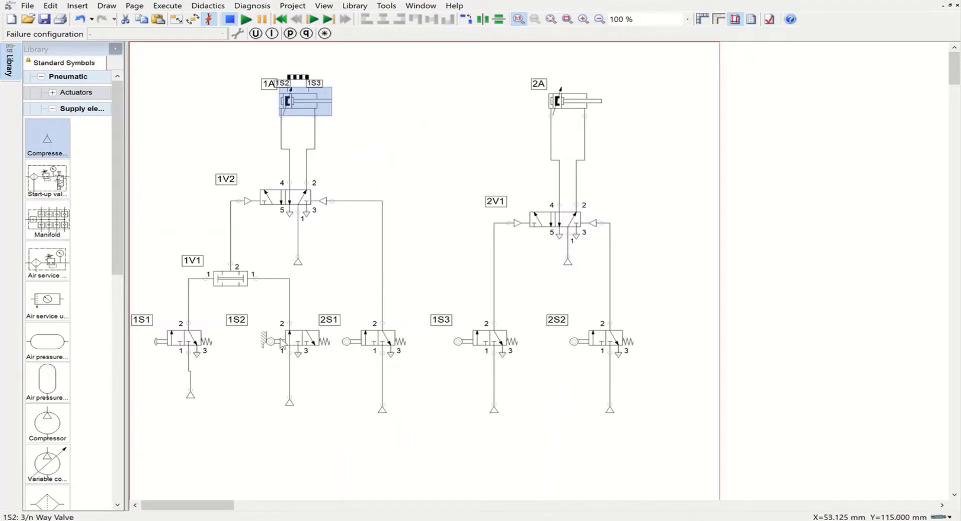
# Step: Add actuating labels to cylinder 2A: 2S1 starting at 0 mm and 2S2 starting at 100 mm
pyautogui.moveTo(281, 342)
pyautogui.moveTo(486, 359)
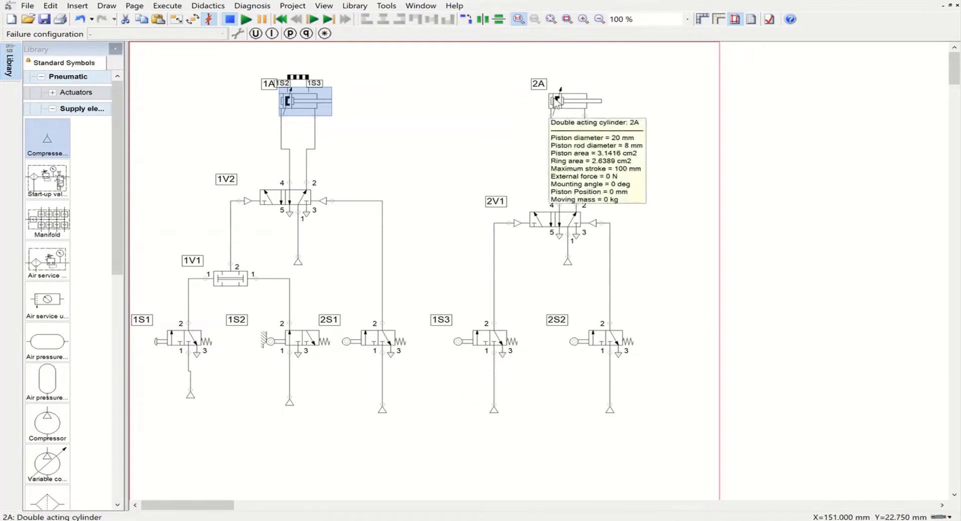
pyautogui.moveTo(573, 105)
pyautogui.doubleClick(567, 99)
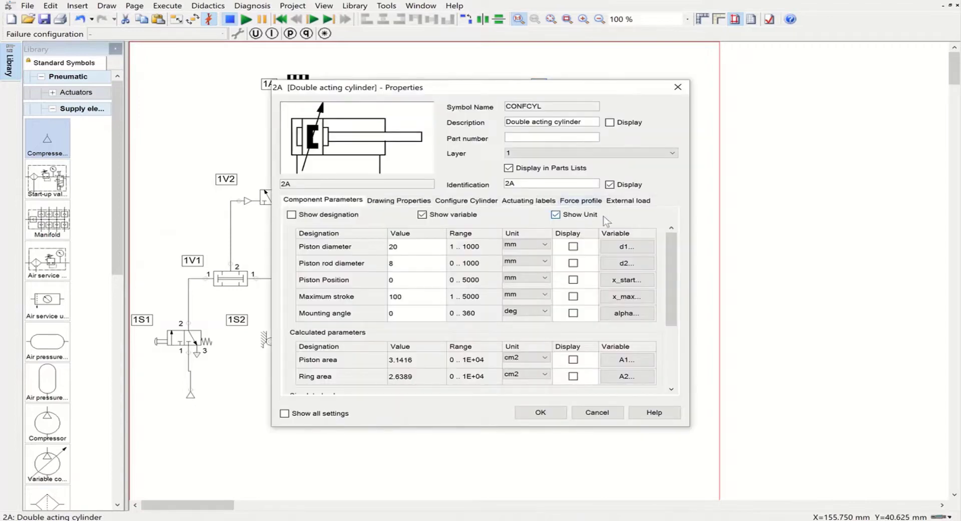
pyautogui.click(531, 202)
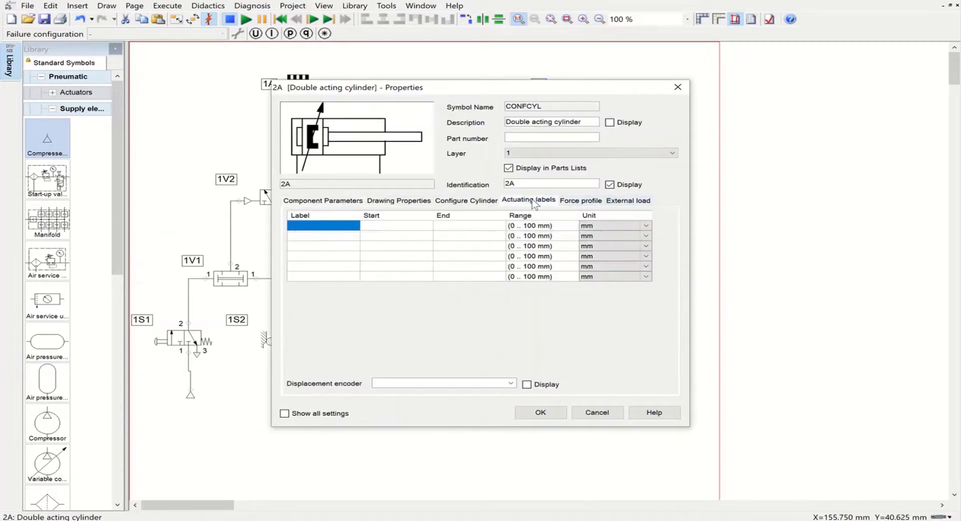
pyautogui.click(325, 226)
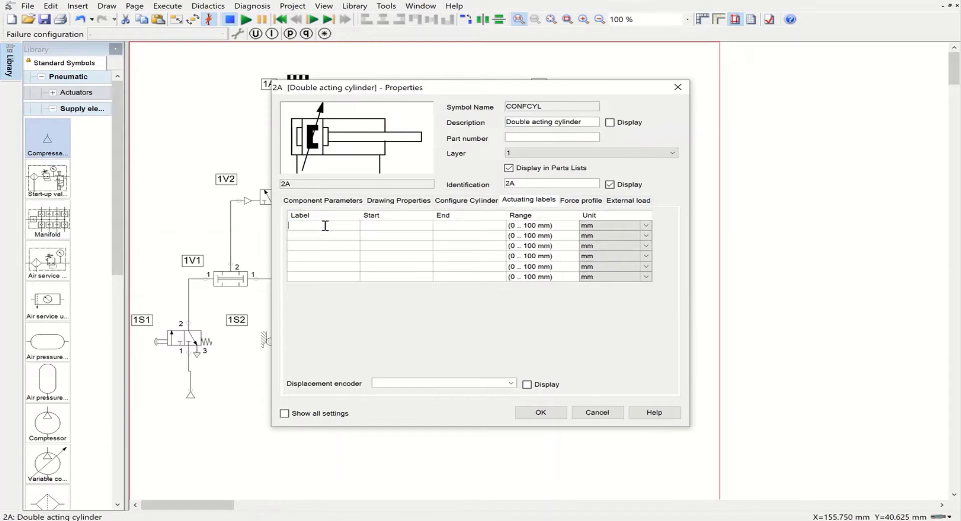
pyautogui.write('2S1')
pyautogui.click(374, 228)
pyautogui.write('0')
pyautogui.click(296, 235)
pyautogui.write('2S2')
pyautogui.click(366, 237)
pyautogui.write('10')
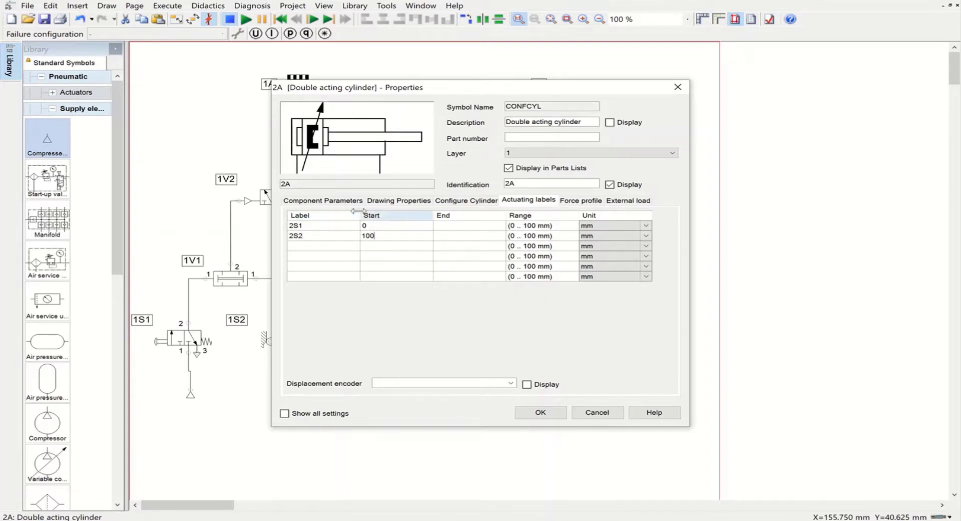
pyautogui.click(350, 201)
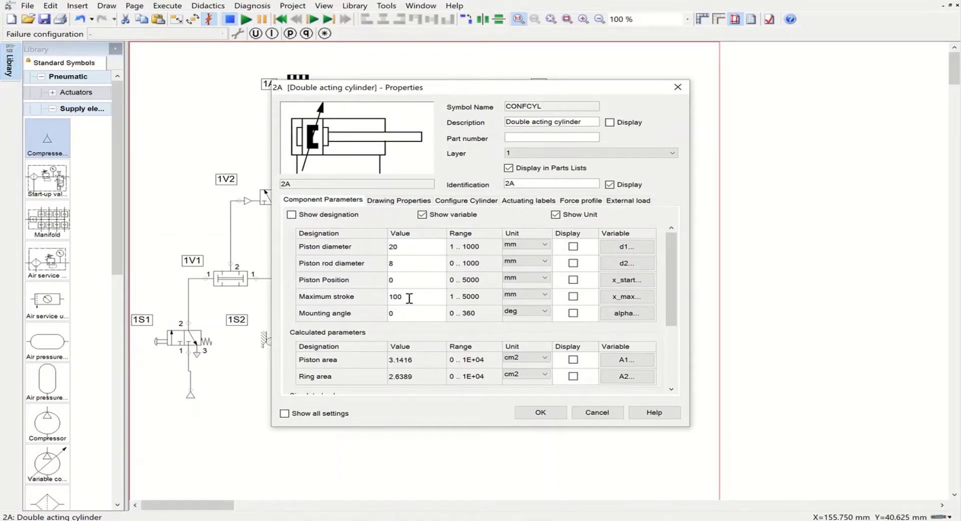
pyautogui.click(525, 201)
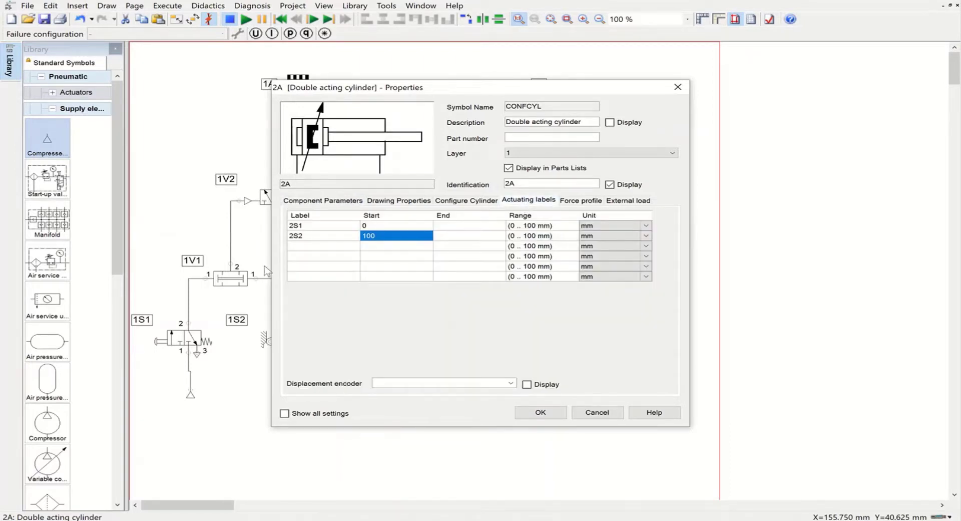
pyautogui.click(527, 415)
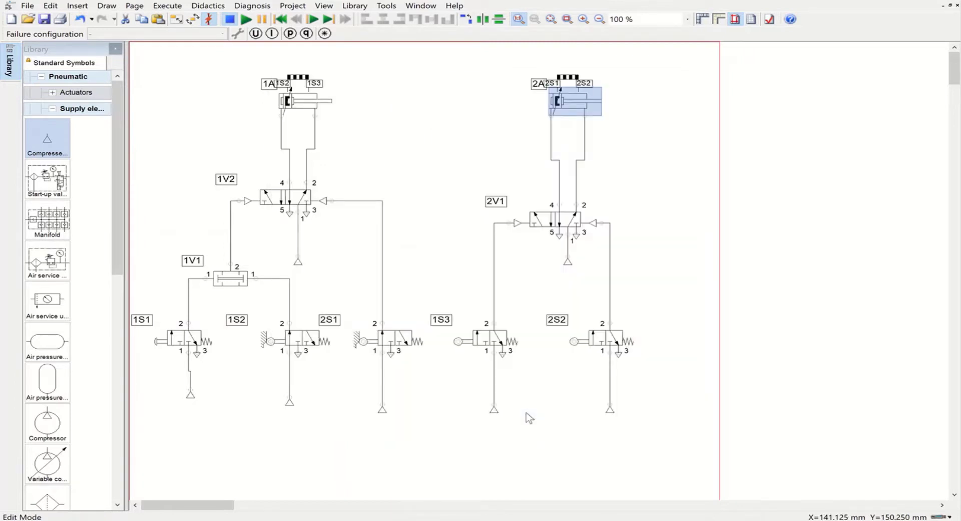
# Step: Simulate the circuit, actuate valve 1S1 to check the pilot signals at valve 1V2, and stop the simulation
pyautogui.click(246, 21)
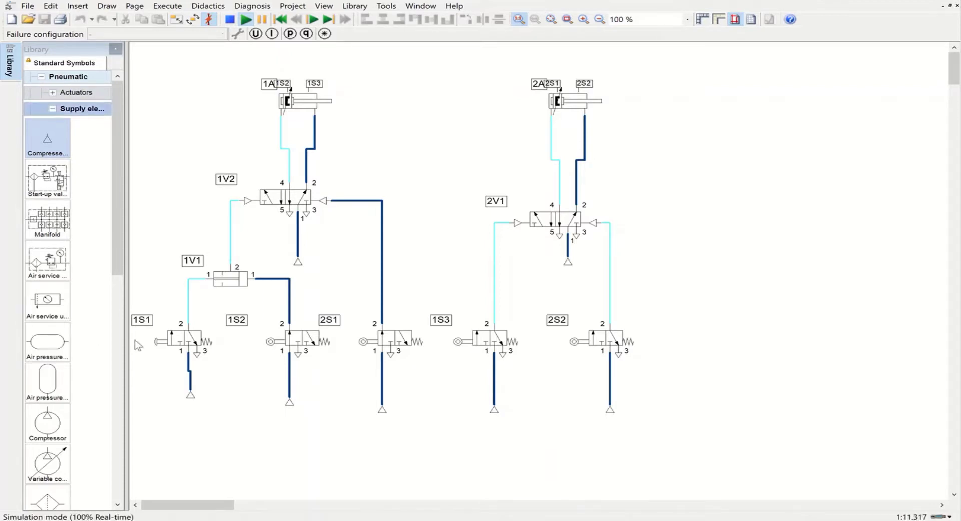
pyautogui.click(165, 341)
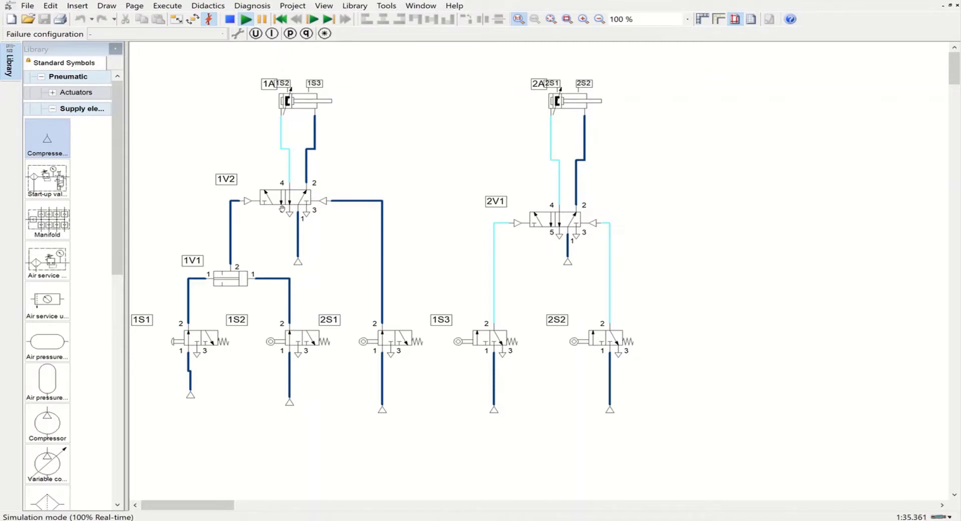
pyautogui.moveTo(282, 208); pyautogui.dragTo(282, 208)
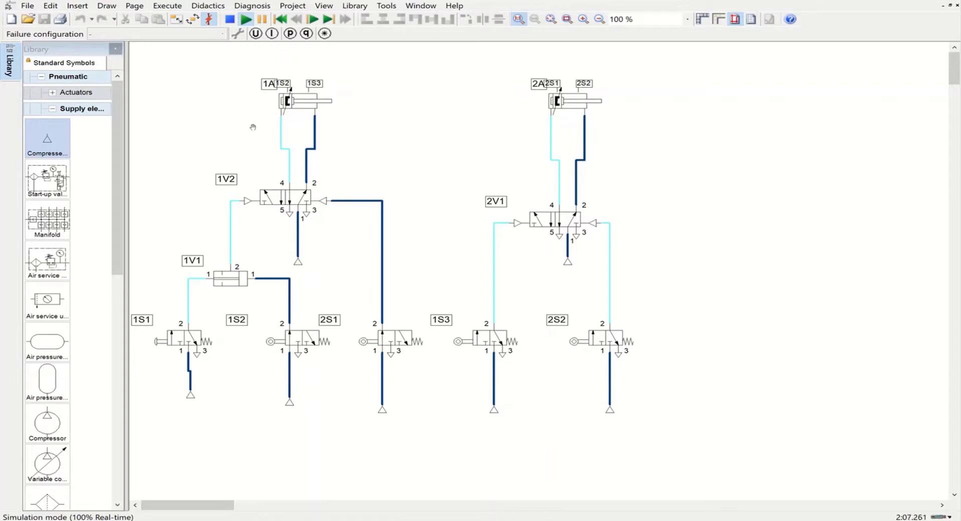
pyautogui.click(231, 20)
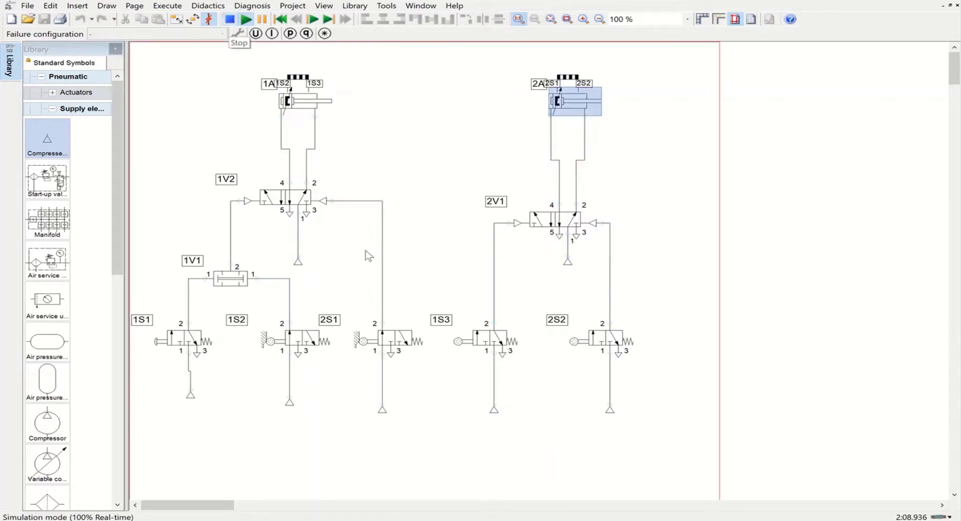
# Step: Change the left mechanical actuation of valve 2S1 from the plain roller to the idle-return roller lever
pyautogui.doubleClick(398, 343)
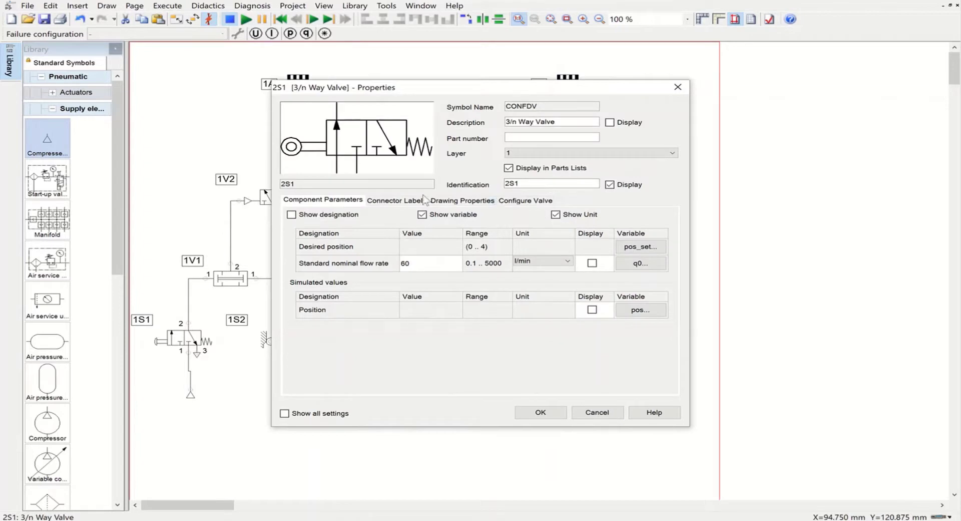
pyautogui.click(539, 201)
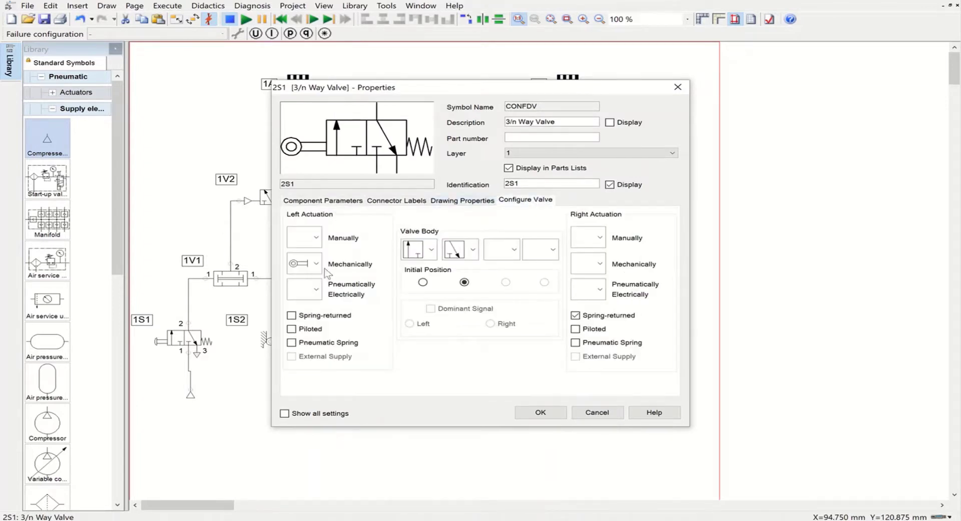
pyautogui.click(315, 263)
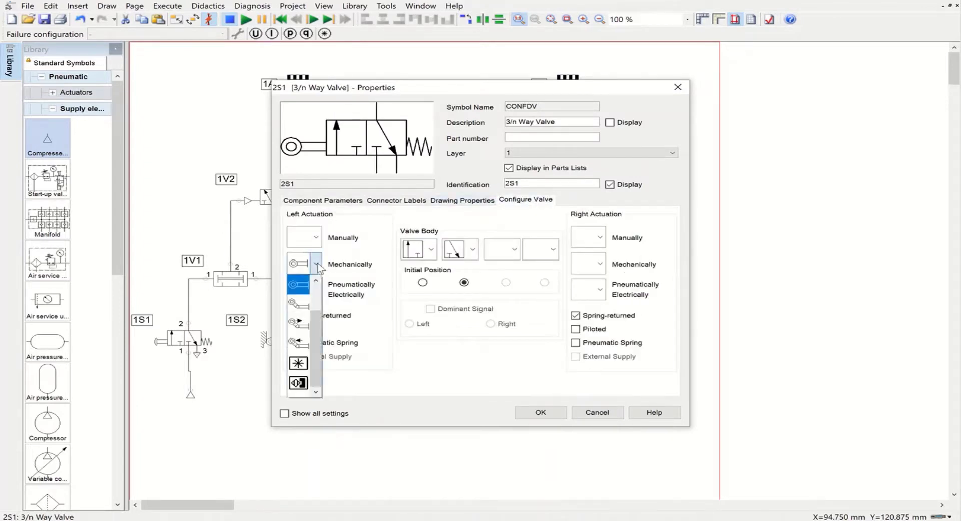
pyautogui.click(299, 304)
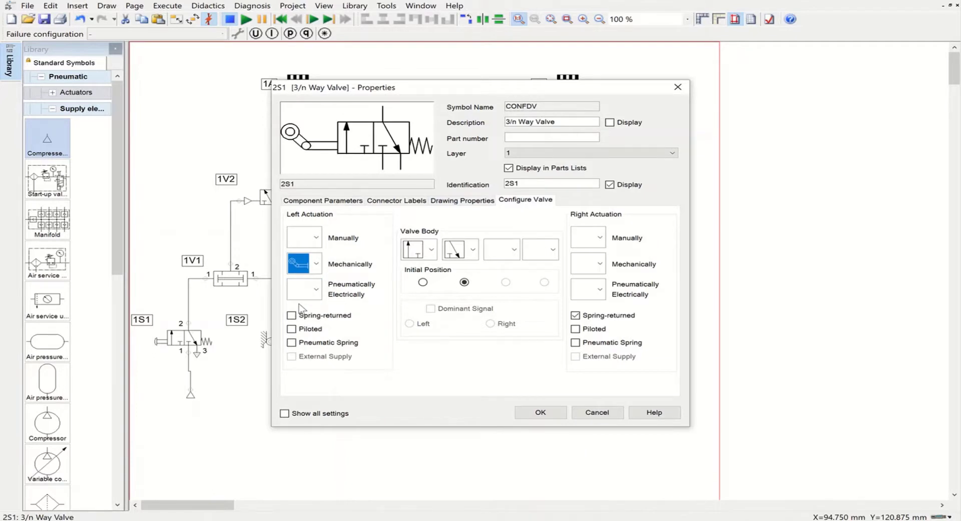
pyautogui.click(523, 414)
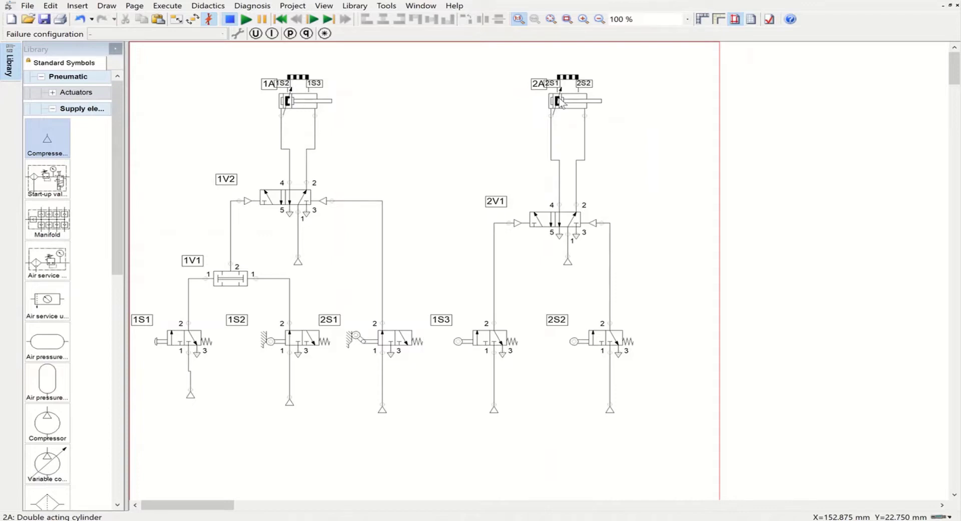
# Step: Set both the start and end of actuating label 2S1 on cylinder 2A to 1 mm
pyautogui.doubleClick(582, 106)
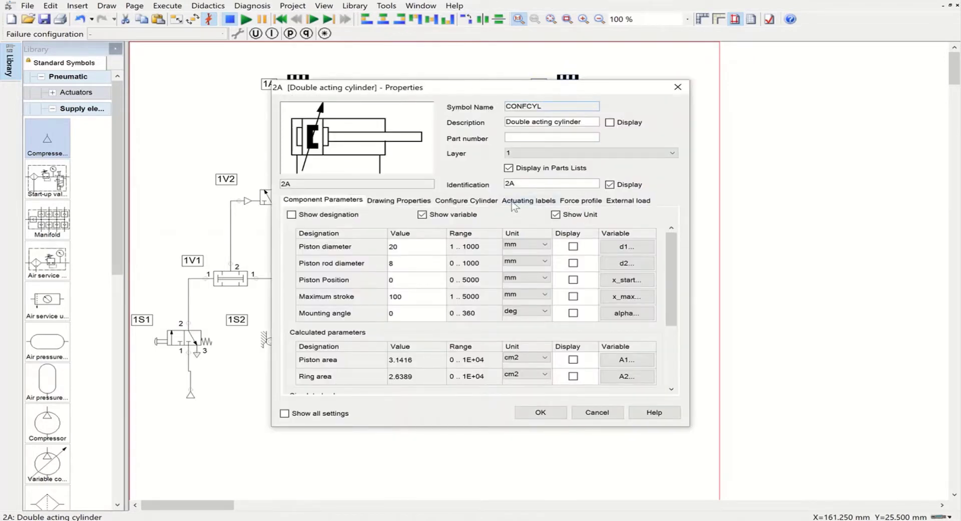
pyautogui.click(514, 203)
pyautogui.click(375, 226)
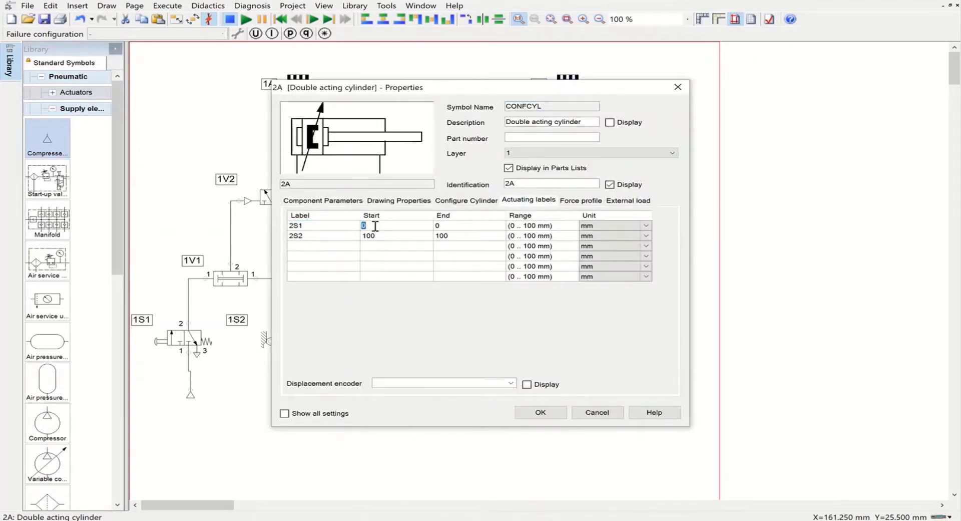
pyautogui.write('1')
pyautogui.click(374, 275)
pyautogui.click(450, 226)
pyautogui.write('1')
pyautogui.click(551, 412)
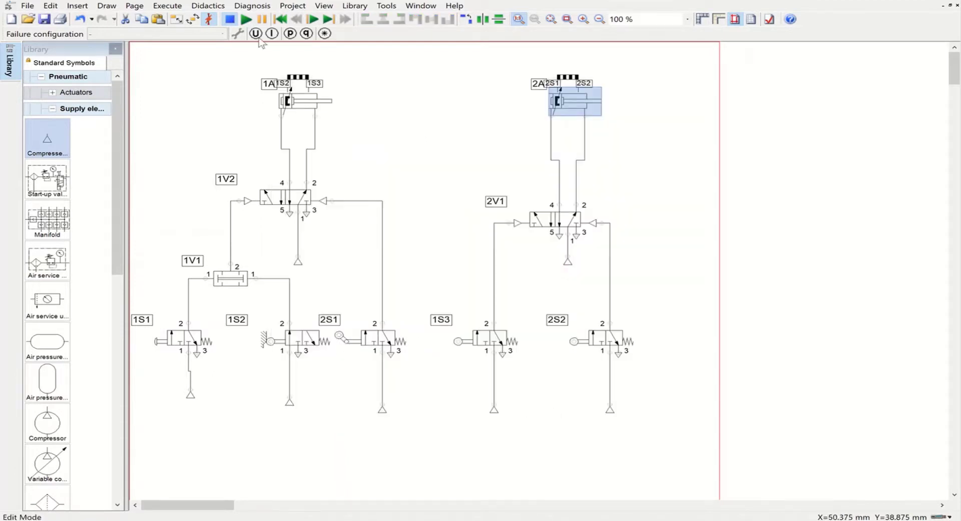
# Step: Simulate the circuit, actuate valve 1S1 to test the motion of both cylinders, and stop the simulation
pyautogui.click(245, 19)
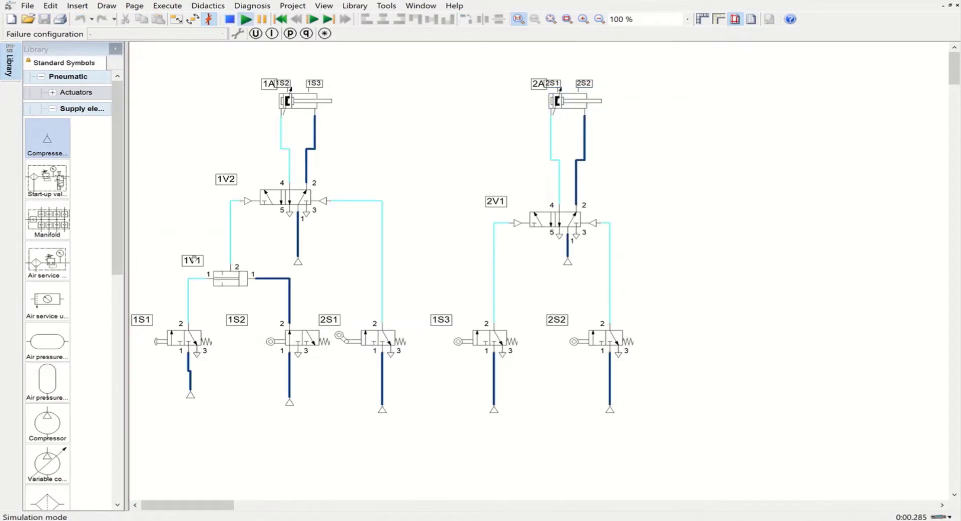
pyautogui.click(166, 338)
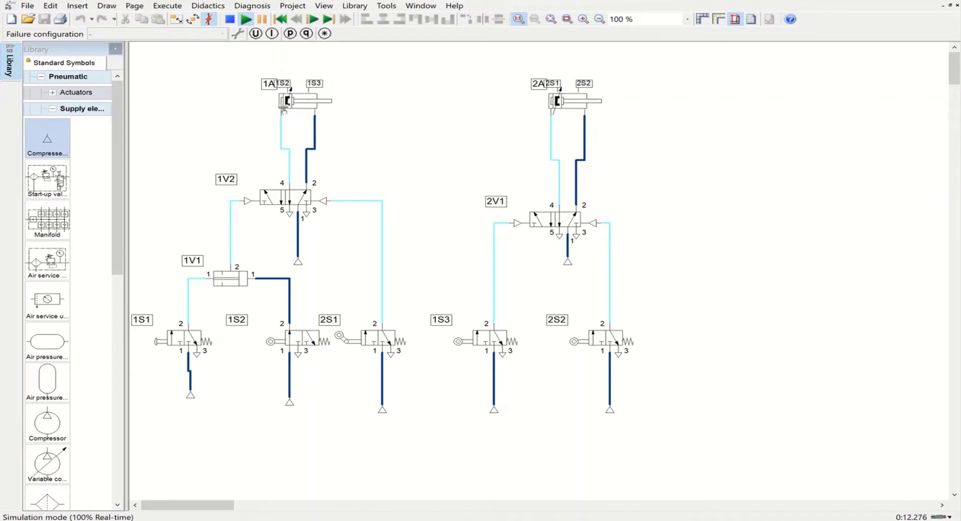
pyautogui.click(230, 20)
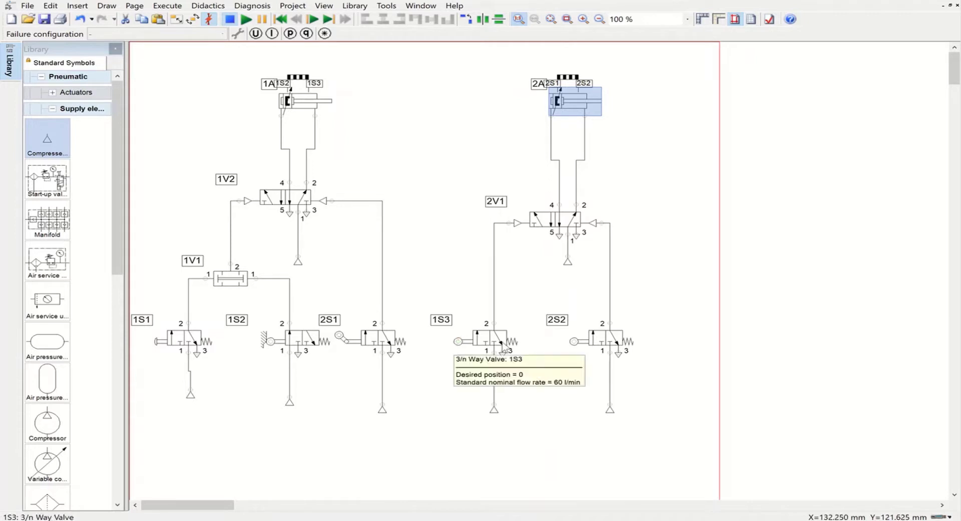
# Step: Change the left mechanical actuation of valve 1S3 to the idle-return roller lever
pyautogui.moveTo(476, 344)
pyautogui.doubleClick(490, 344)
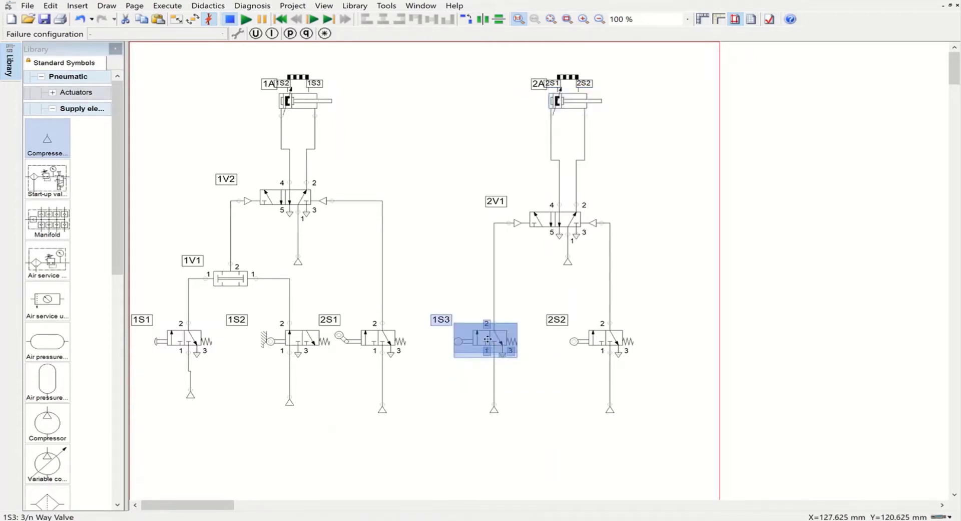
pyautogui.click(527, 200)
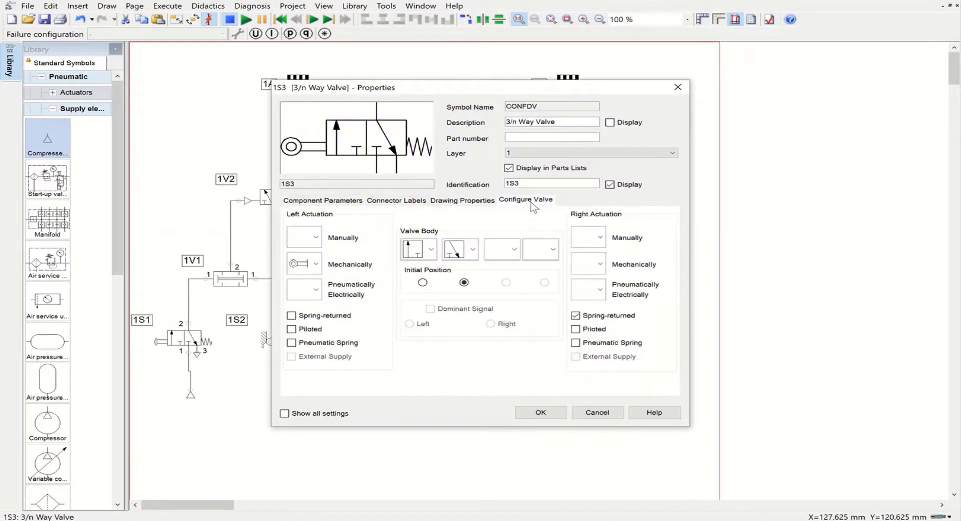
pyautogui.click(315, 263)
pyautogui.click(303, 306)
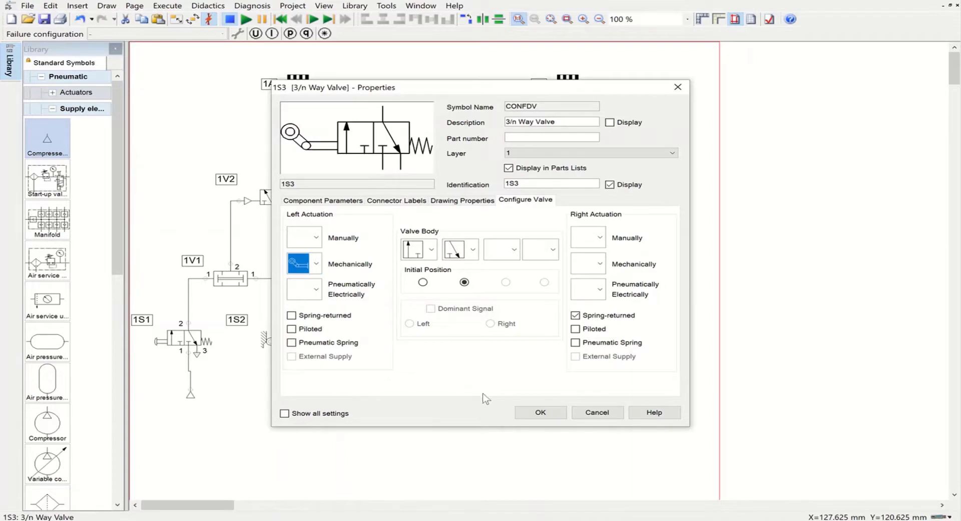
pyautogui.click(560, 415)
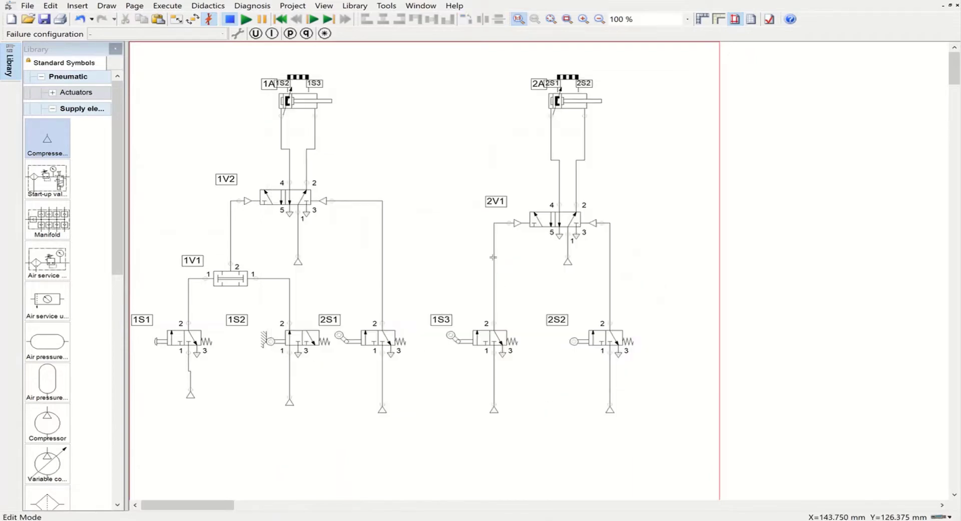
# Step: Set both the start and end of actuating label 1S3 on cylinder 1A to 99 mm
pyautogui.click(315, 107)
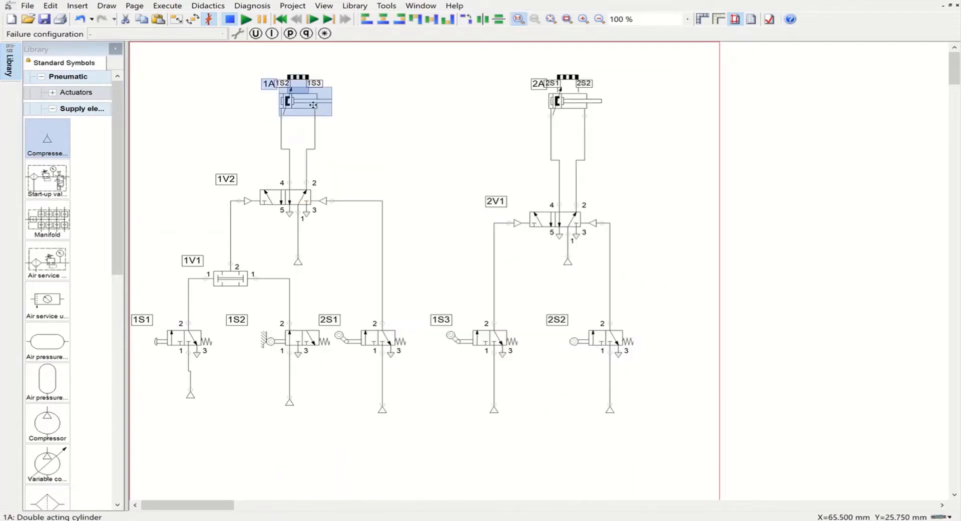
pyautogui.doubleClick(313, 105)
pyautogui.click(528, 199)
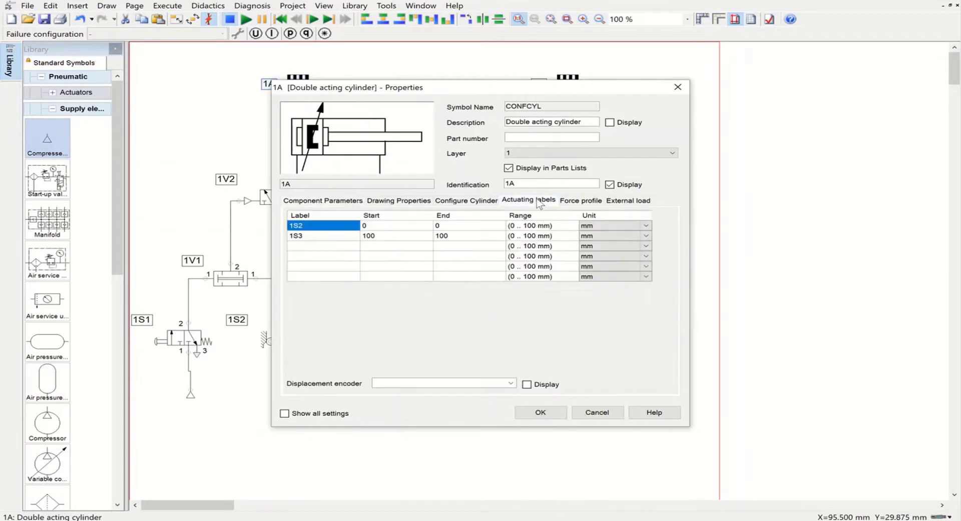
pyautogui.click(400, 235)
pyautogui.write('99')
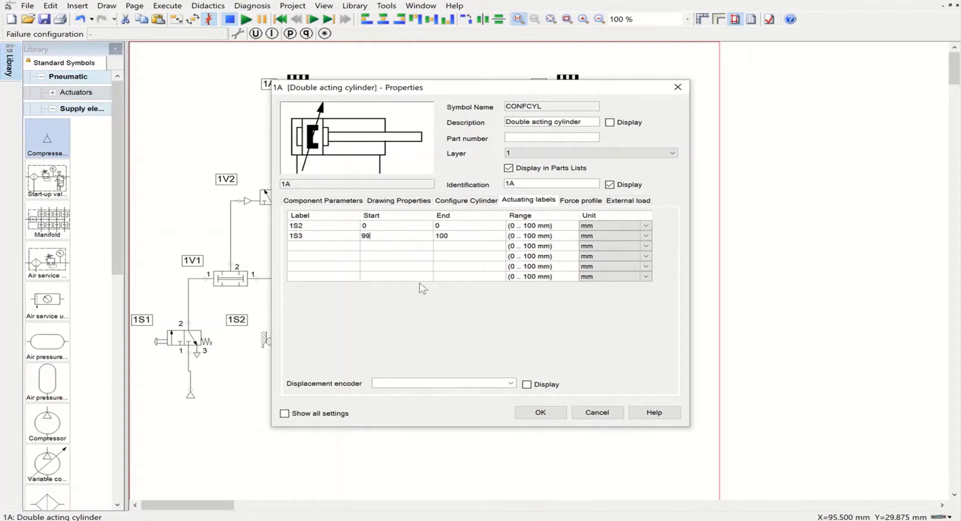
pyautogui.click(461, 235)
pyautogui.click(462, 235)
pyautogui.press('BackSpace')
pyautogui.press('BackSpace')
pyautogui.press('BackSpace')
pyautogui.write('99')
pyautogui.click(535, 416)
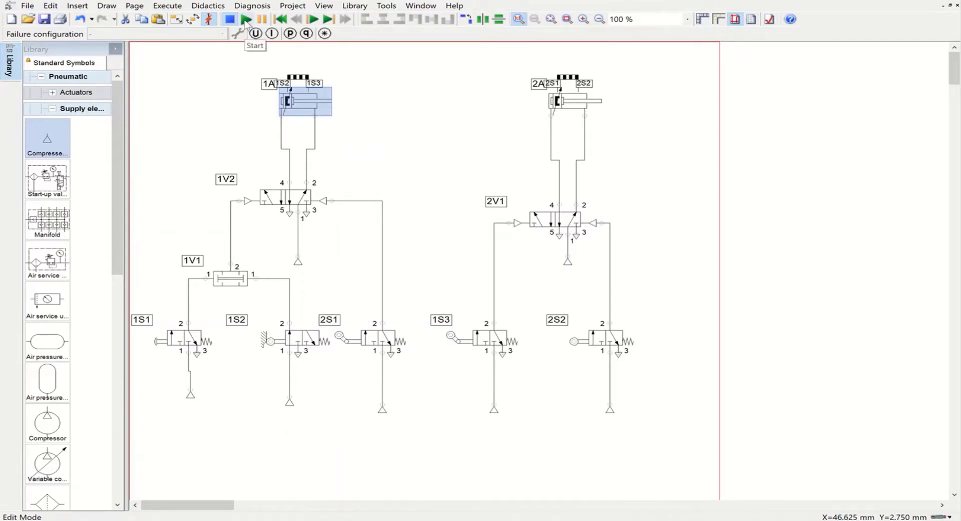
# Step: Run the simulation again and actuate valve 1S1 to check the cylinder sequence with both idle-return rollers
pyautogui.click(246, 19)
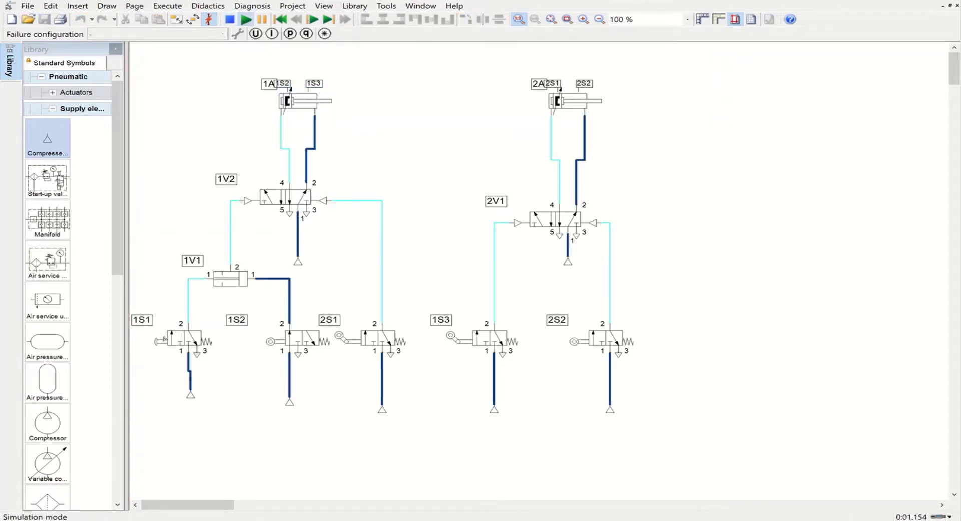
pyautogui.click(163, 340)
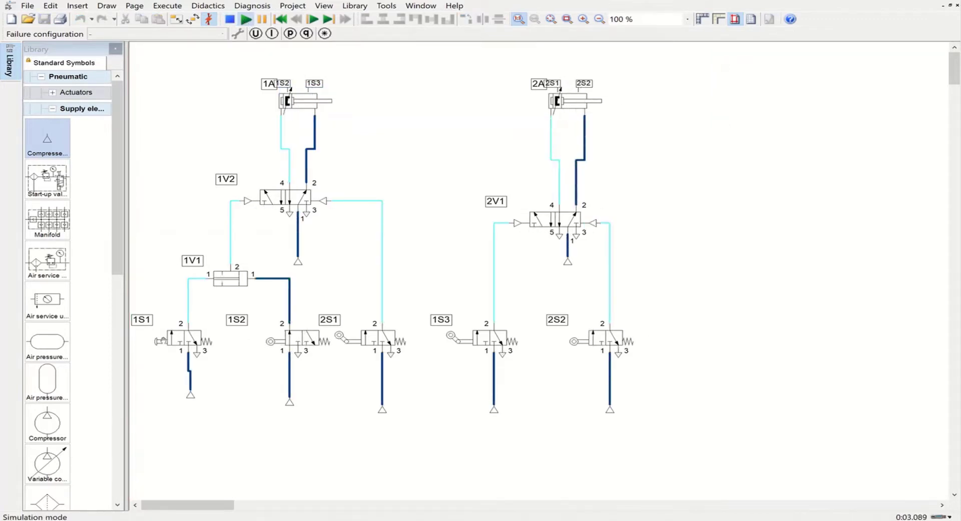